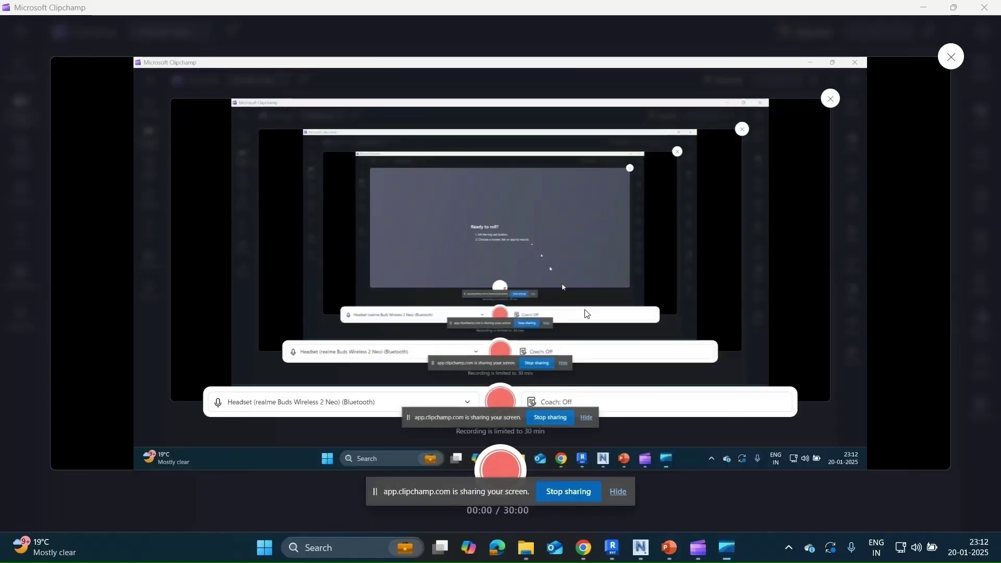
- Switch to the Navis Presentation in PowerPoint and show slide 13, Navisworks Clash Detection
{"action": "left_click", "coordinate": [671, 549]}
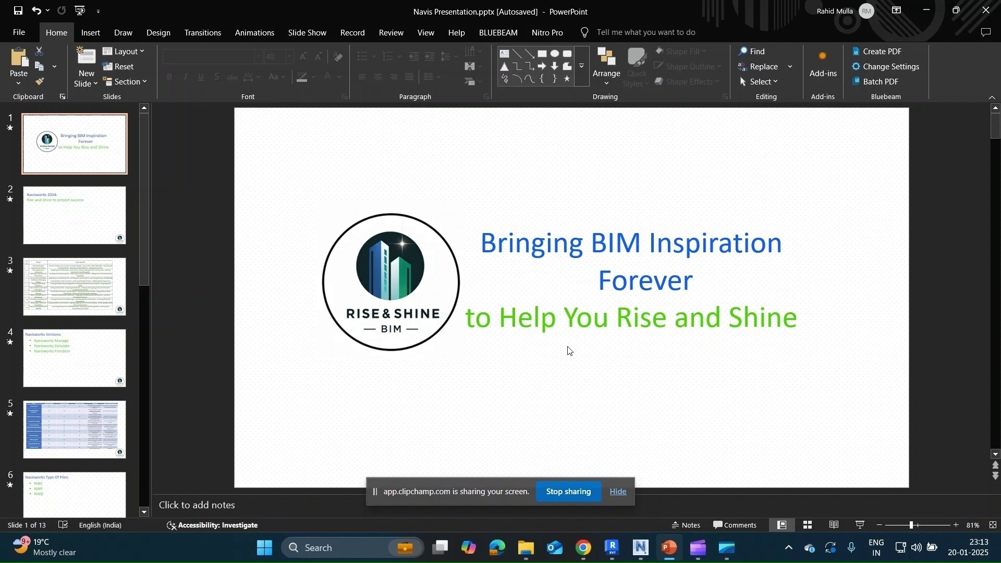
{"action": "scroll", "coordinate": [76, 345], "scroll_direction": "down", "scroll_amount": 6}
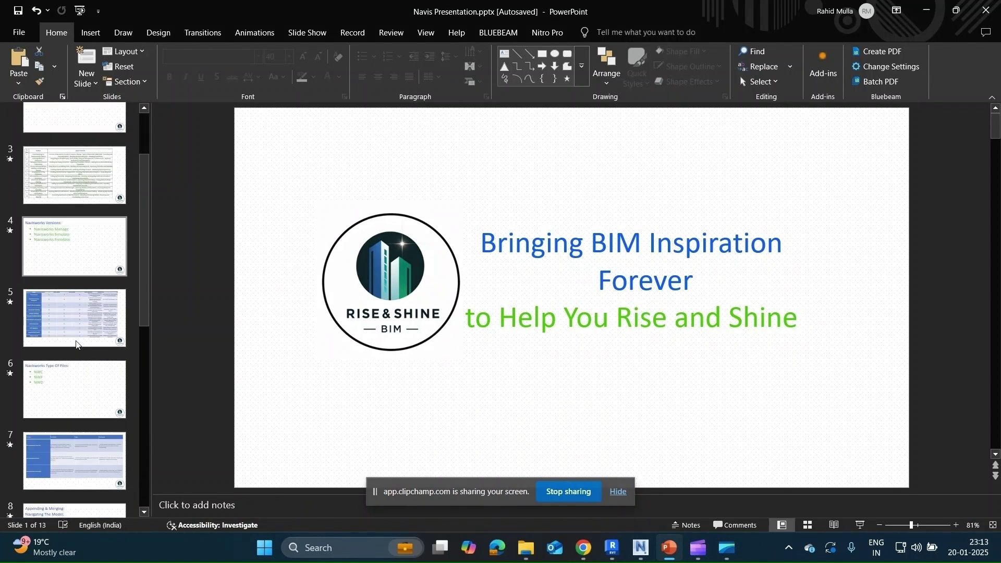
{"action": "scroll", "coordinate": [77, 365], "scroll_direction": "down", "scroll_amount": 2}
{"action": "left_click", "coordinate": [87, 465]}
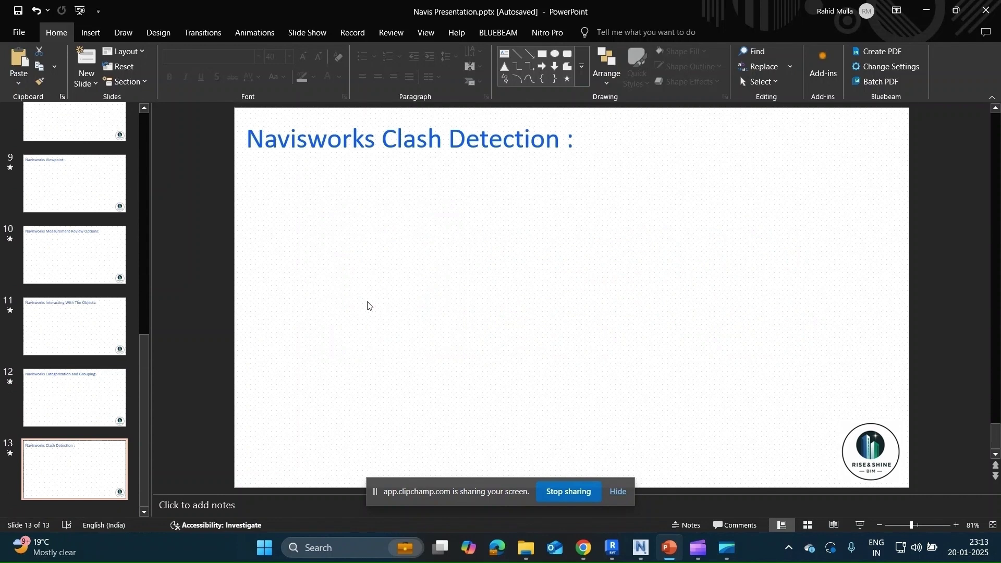
- Switch to Navisworks and append Snowdon Towers Sample Structural to the open architectural model
{"action": "left_click", "coordinate": [641, 548]}
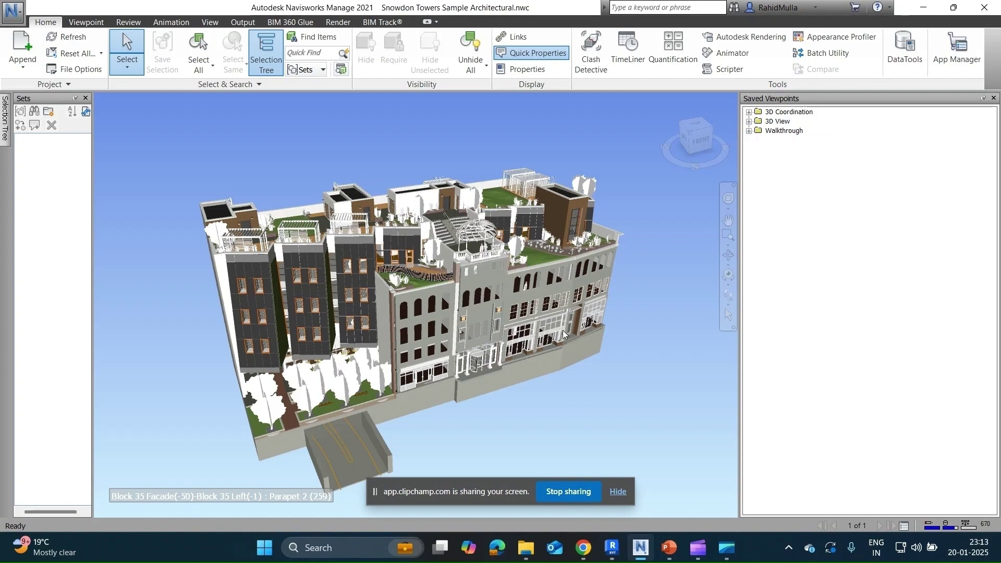
{"action": "mouse_move", "coordinate": [468, 336]}
{"action": "middle_mouse_down"}
{"action": "mouse_move", "coordinate": [501, 323]}
{"action": "mouse_move", "coordinate": [499, 285]}
{"action": "mouse_move", "coordinate": [494, 316]}
{"action": "middle_mouse_up"}
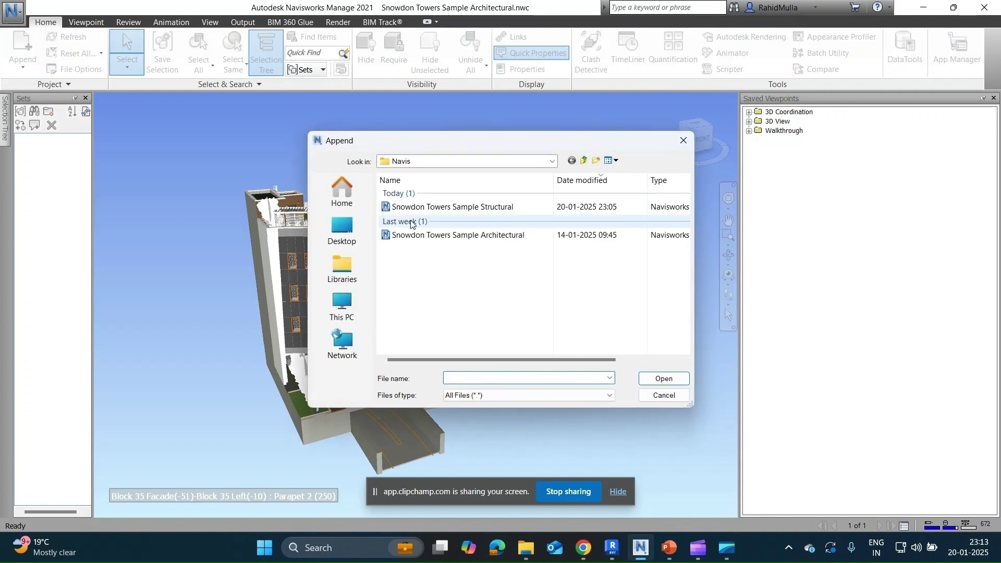
{"action": "left_click", "coordinate": [440, 207]}
{"action": "left_click", "coordinate": [664, 378]}
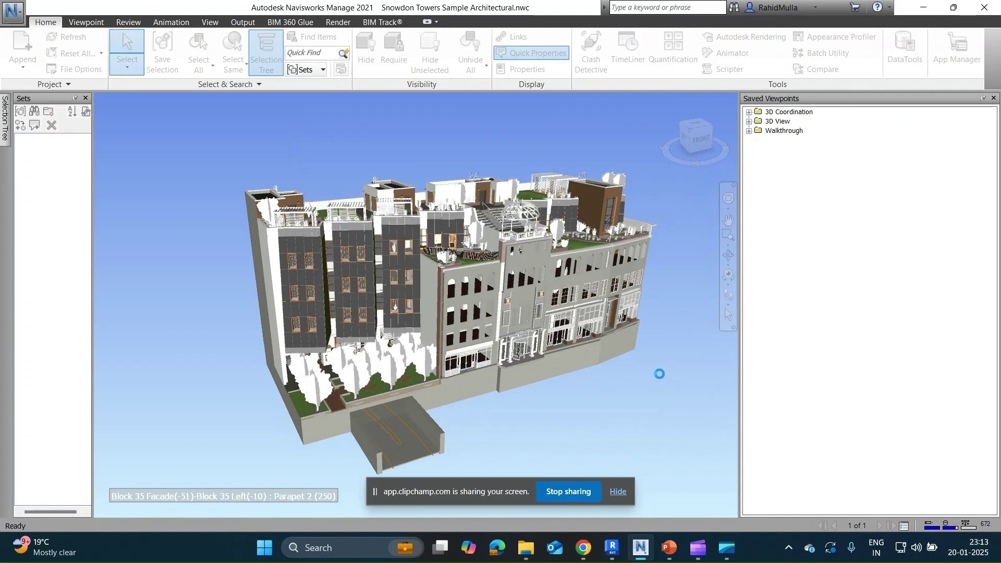
{"action": "mouse_move", "coordinate": [505, 290]}
{"action": "middle_mouse_down", "text": "shift"}
{"action": "mouse_move", "coordinate": [459, 331]}
{"action": "mouse_move", "coordinate": [470, 292]}
{"action": "mouse_move", "coordinate": [459, 331]}
{"action": "mouse_move", "coordinate": [499, 352]}
{"action": "mouse_move", "coordinate": [500, 321]}
{"action": "middle_mouse_up", "text": "shift"}
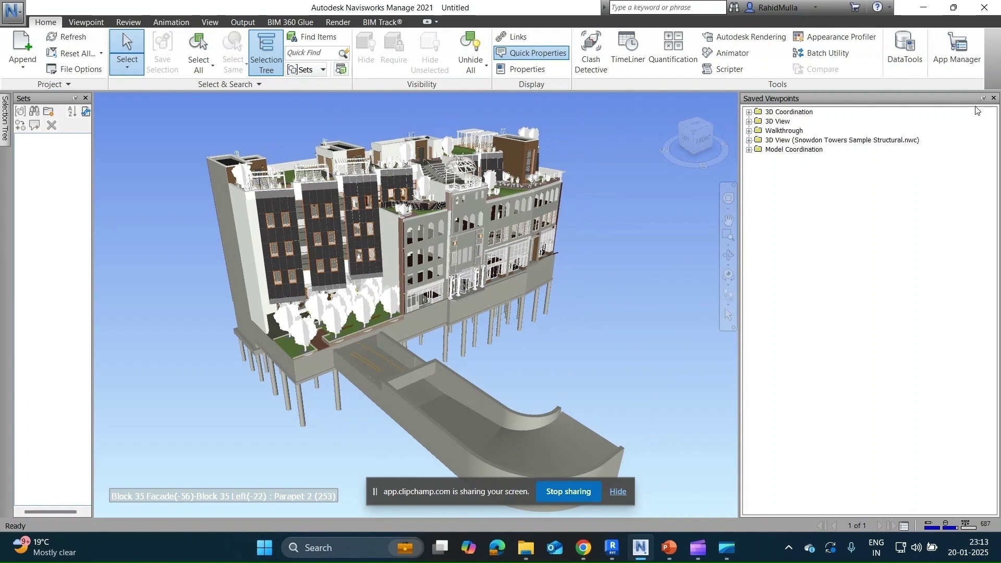
- Close the Saved Viewpoints window and inspect the combined architectural and structural model
{"action": "left_click", "coordinate": [994, 98]}
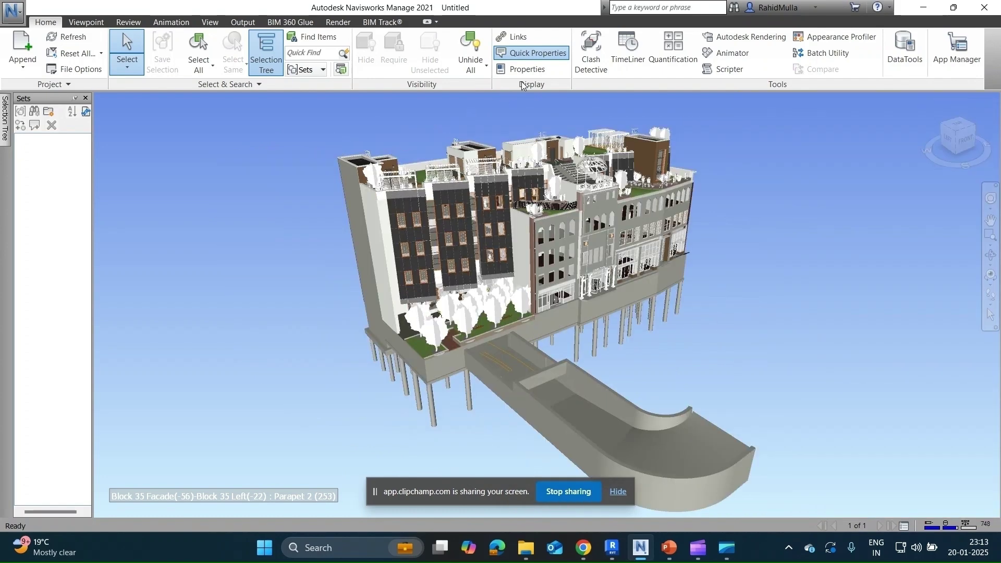
{"action": "middle_click_drag", "start_coordinate": [444, 208], "coordinate": [409, 230], "text": "shift"}
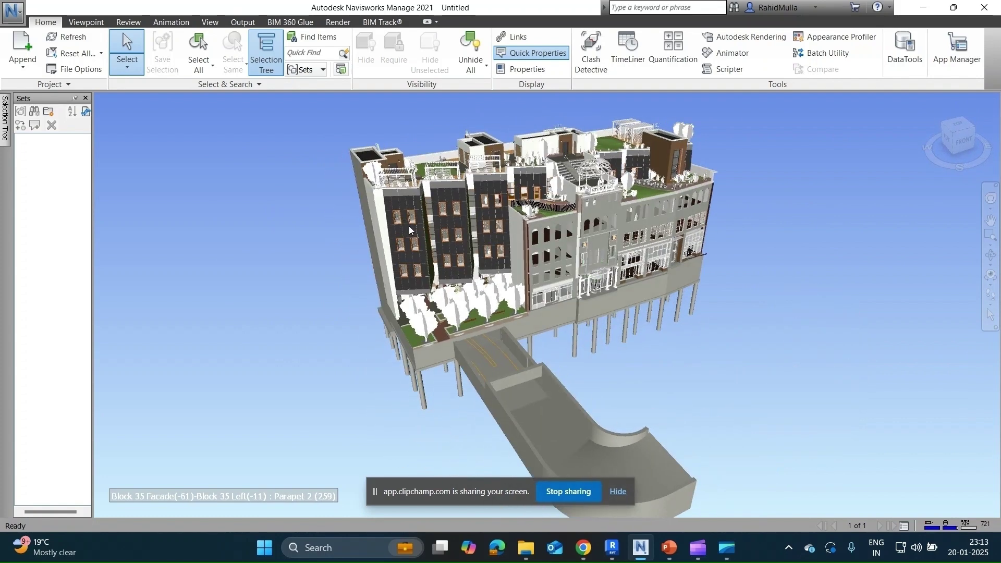
{"action": "mouse_move", "coordinate": [422, 229]}
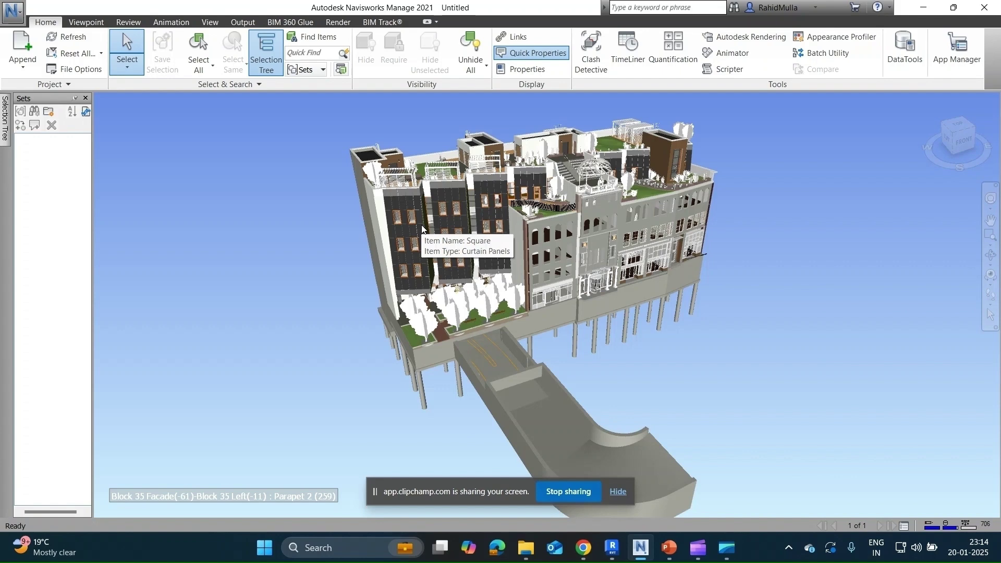
{"action": "mouse_move", "coordinate": [477, 261]}
{"action": "middle_mouse_down", "text": "shift"}
{"action": "mouse_move", "coordinate": [512, 201]}
{"action": "mouse_move", "coordinate": [522, 227]}
{"action": "middle_mouse_up", "text": "shift"}
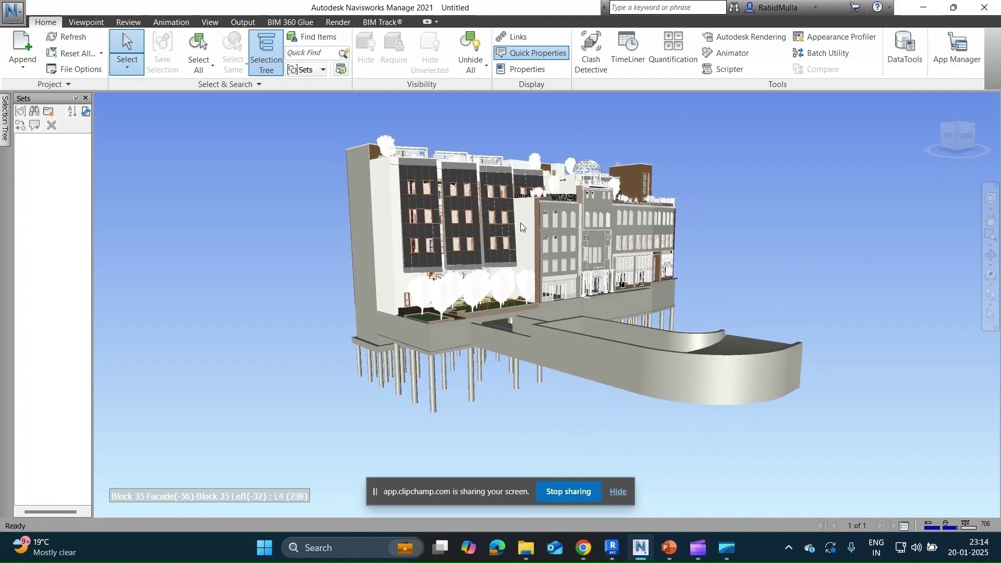
- Switch to Revit, view the description of its Interference Check tool, and return to Navisworks
{"action": "key", "text": "alt+Tab"}
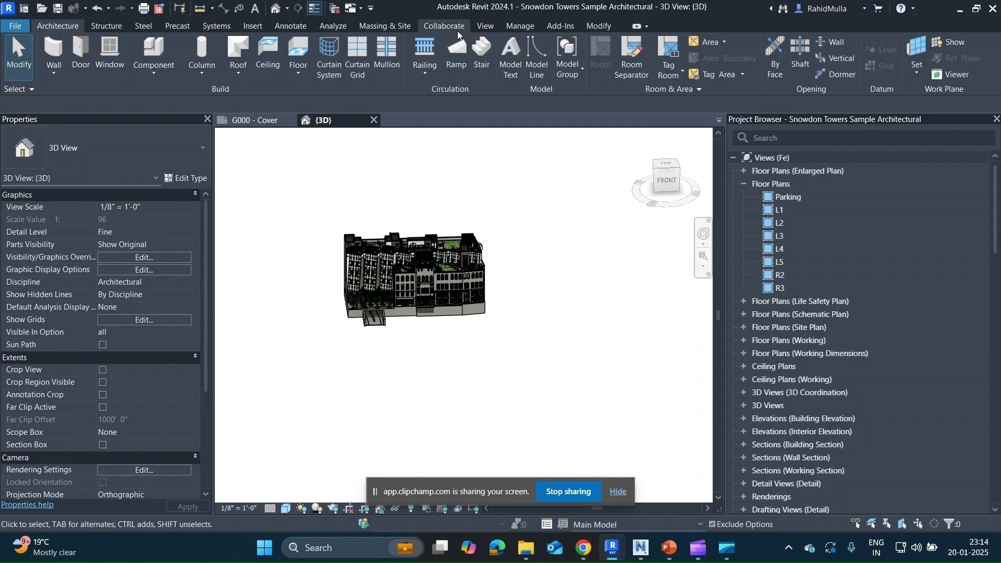
{"action": "left_click", "coordinate": [445, 27]}
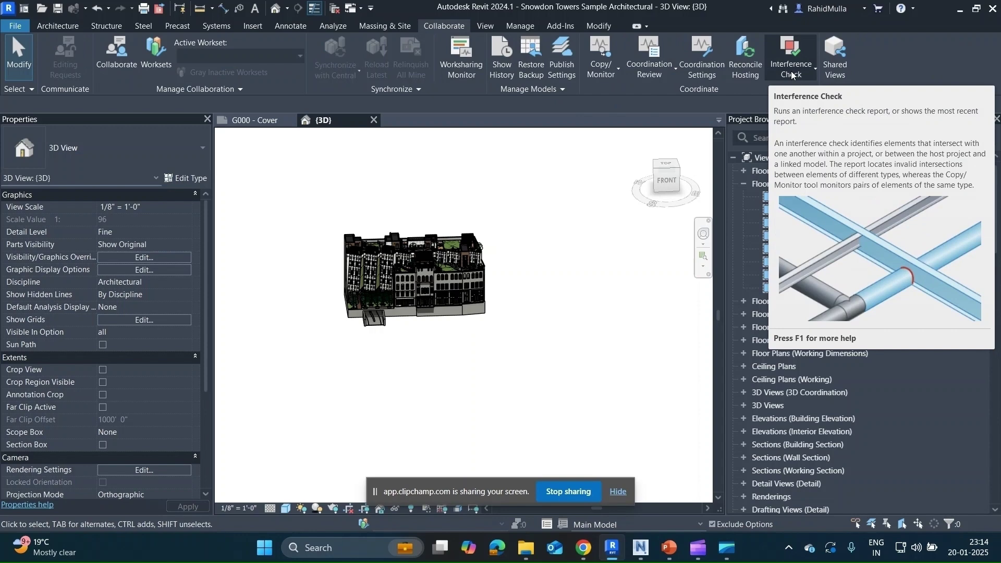
{"action": "left_click", "coordinate": [958, 8]}
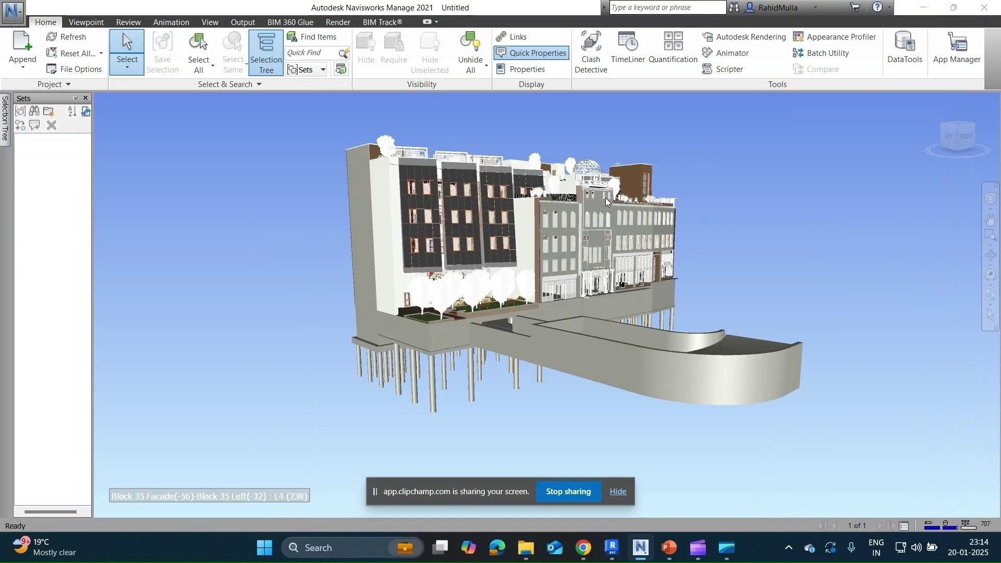
- Inspect the combined model from above and close the Sets window to enlarge the model view
{"action": "mouse_move", "coordinate": [608, 202]}
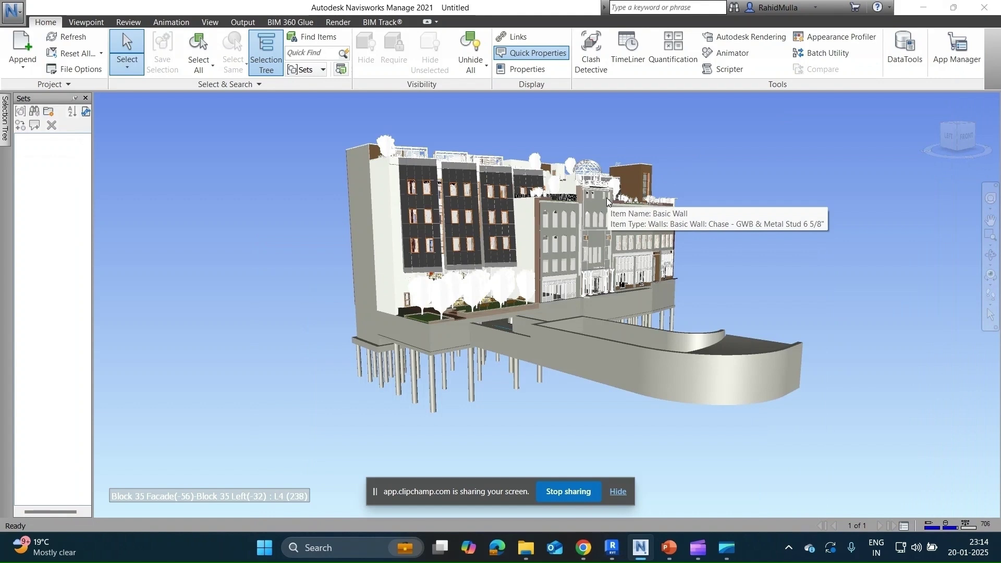
{"action": "middle_click_drag", "start_coordinate": [597, 245], "coordinate": [520, 273], "text": "shift"}
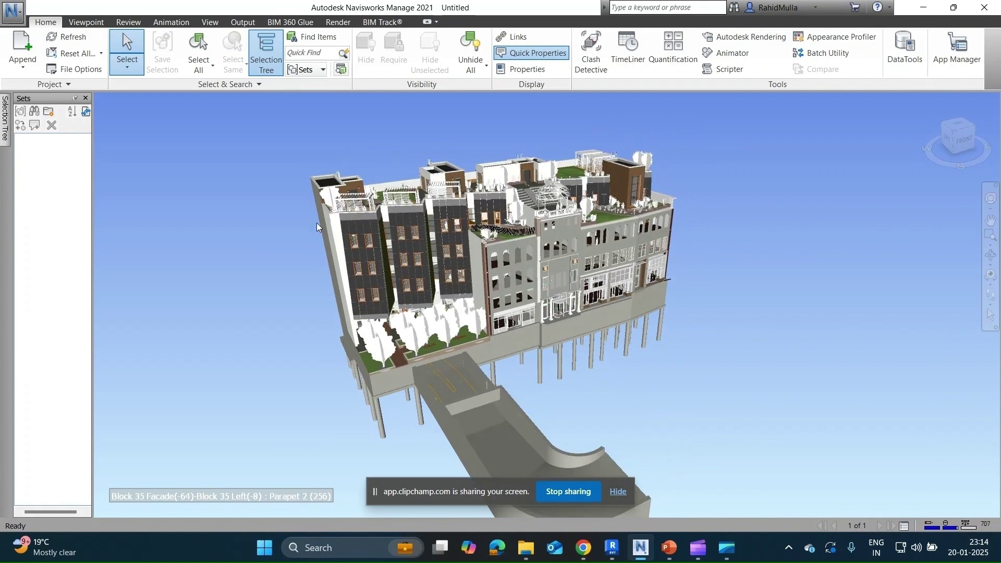
{"action": "left_click_drag", "start_coordinate": [94, 180], "coordinate": [150, 178]}
{"action": "left_click", "coordinate": [143, 97]}
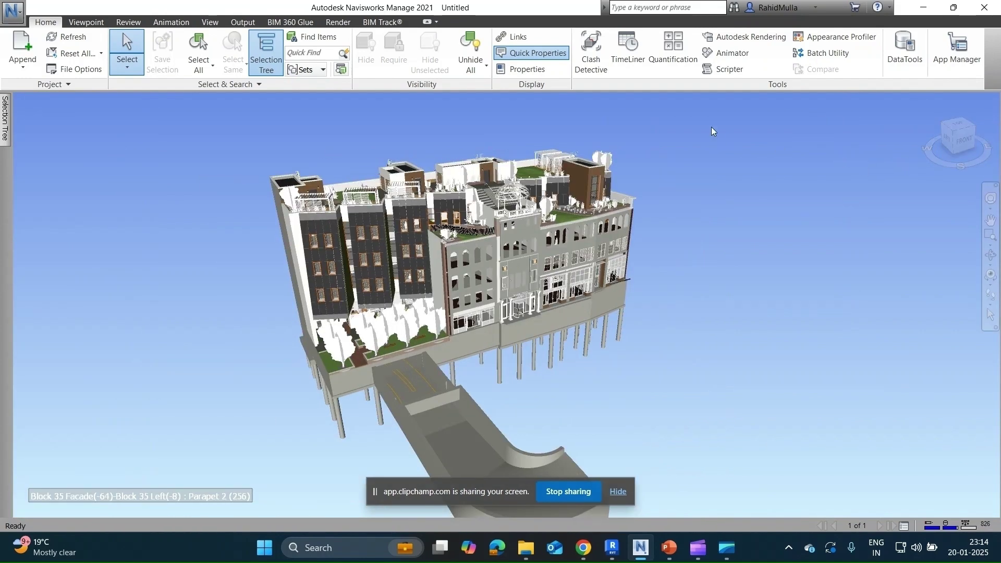
- Open Clash Detective and add a clash test named Arc Vs Struc
{"action": "left_click", "coordinate": [607, 61]}
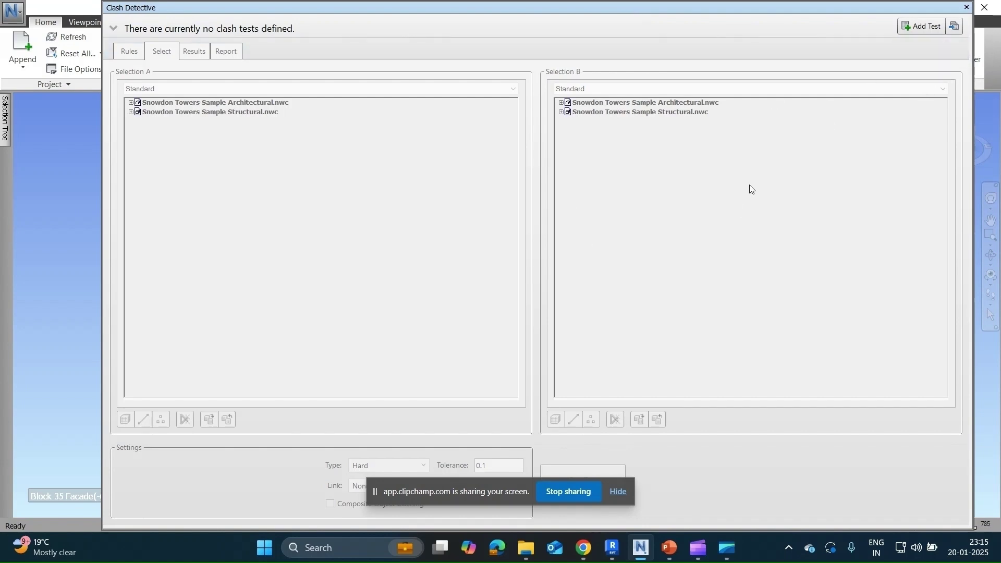
{"action": "left_click", "coordinate": [910, 31]}
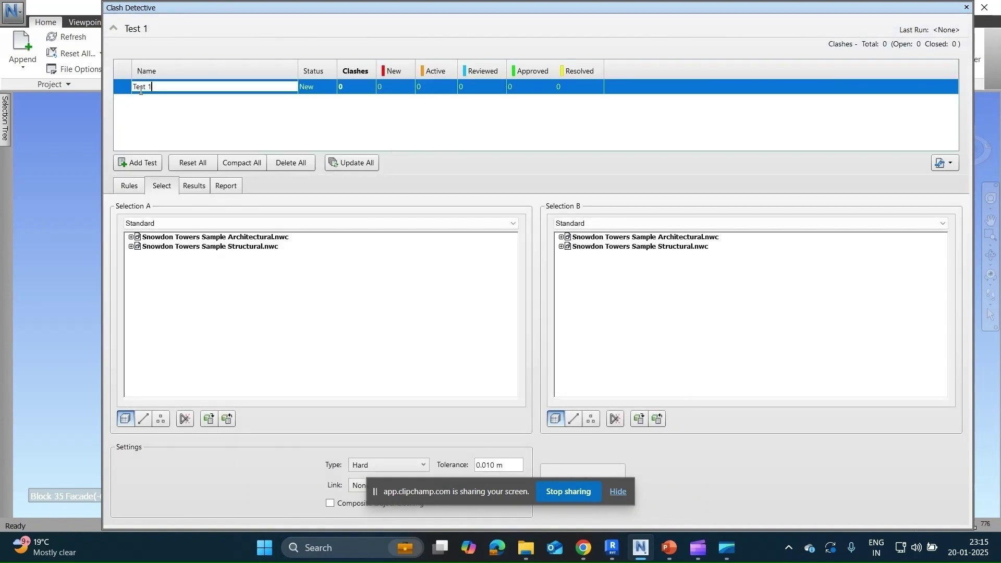
{"action": "type", "text": "Arc Vs Struc"}
- Add two extra clash tests and delete both, keeping only Arc Vs Struc
{"action": "left_click", "coordinate": [160, 166]}
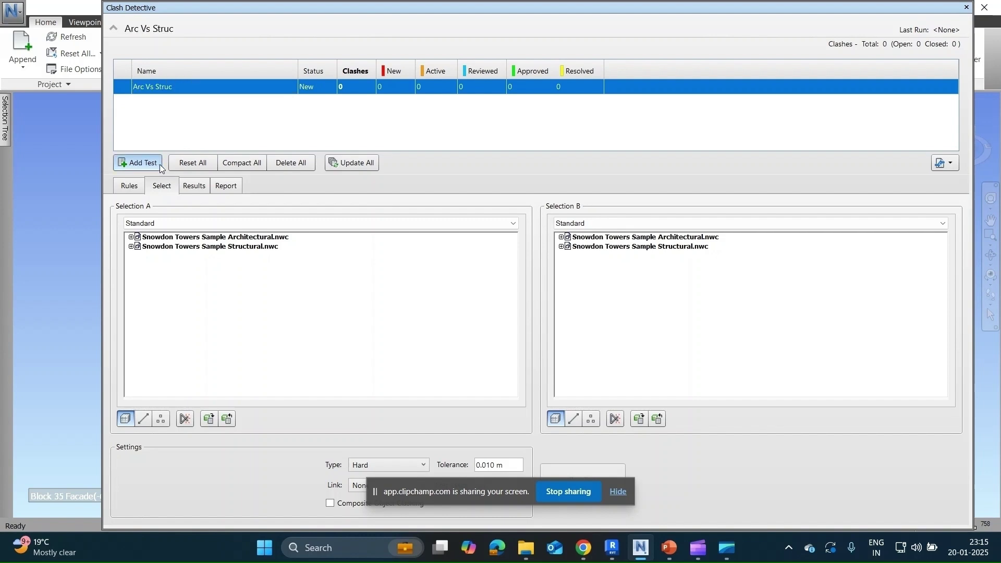
{"action": "left_click", "coordinate": [160, 167]}
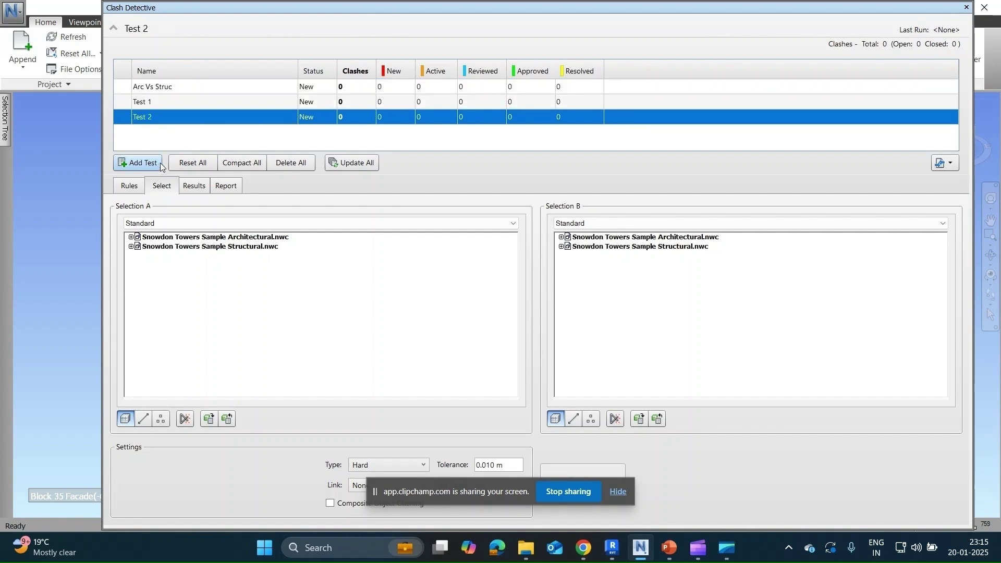
{"action": "right_click", "coordinate": [171, 119]}
{"action": "left_click", "coordinate": [227, 196]}
{"action": "right_click", "coordinate": [177, 103]}
{"action": "left_click", "coordinate": [220, 175]}
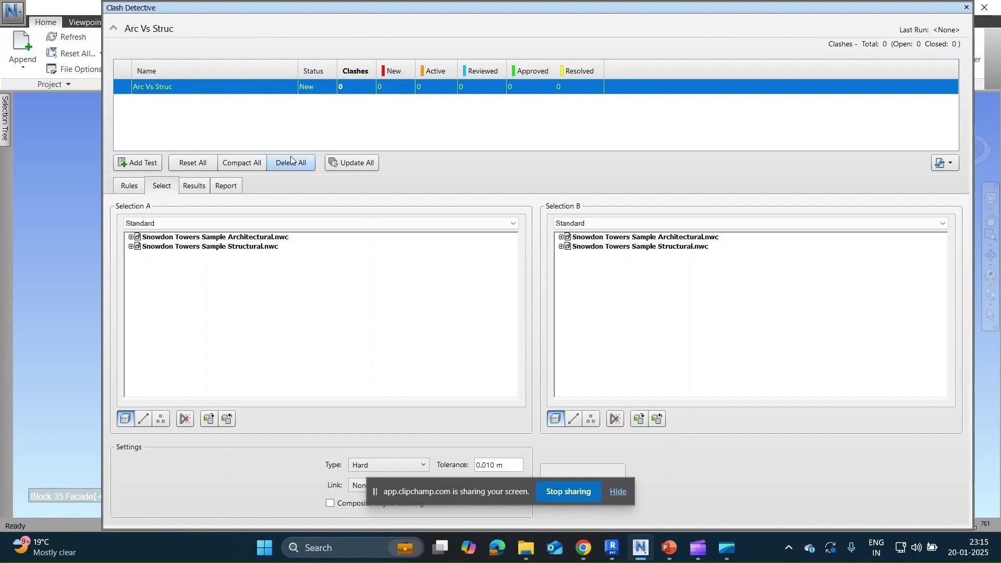
- Turn off all four ignore rules of the Arc Vs Struc test: same layer, same group/block/cell, same file and coincident snap points
{"action": "left_click", "coordinate": [132, 186]}
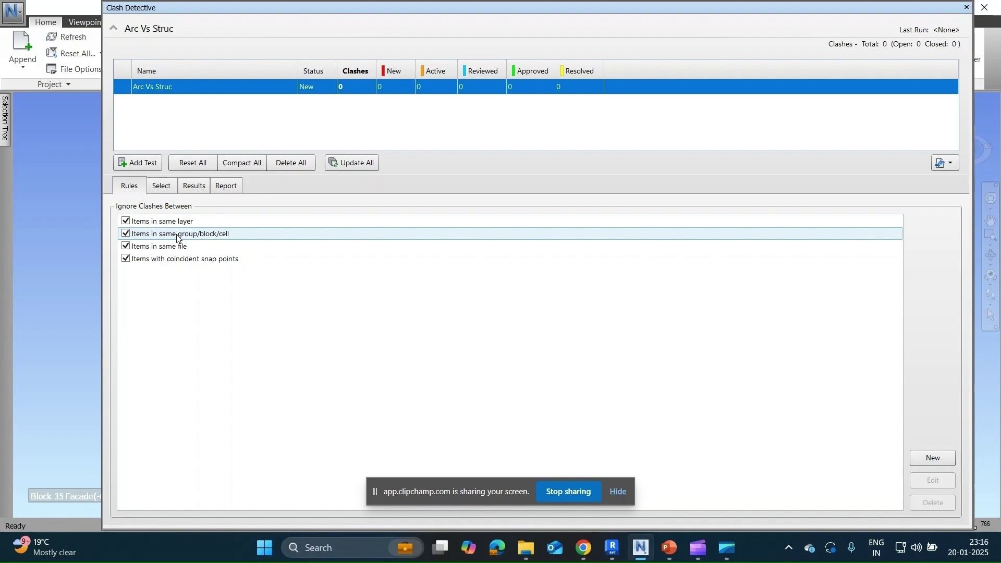
{"action": "left_click", "coordinate": [126, 221]}
{"action": "left_click", "coordinate": [126, 234]}
{"action": "left_click", "coordinate": [125, 246]}
{"action": "left_click", "coordinate": [126, 259]}
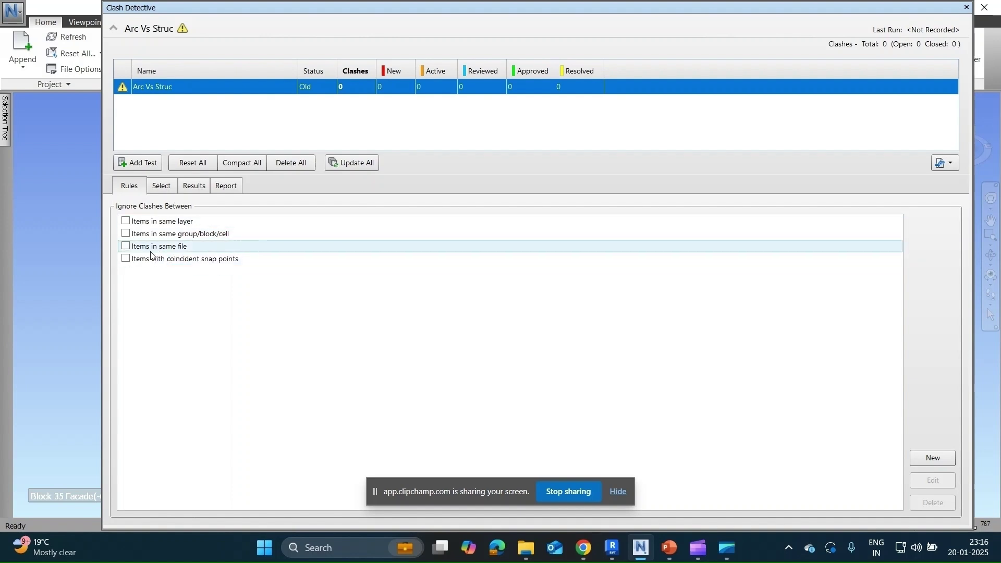
- Compare the Standard and Compact tree listings for Selection A and view the levels inside the architectural model
{"action": "left_click", "coordinate": [171, 191]}
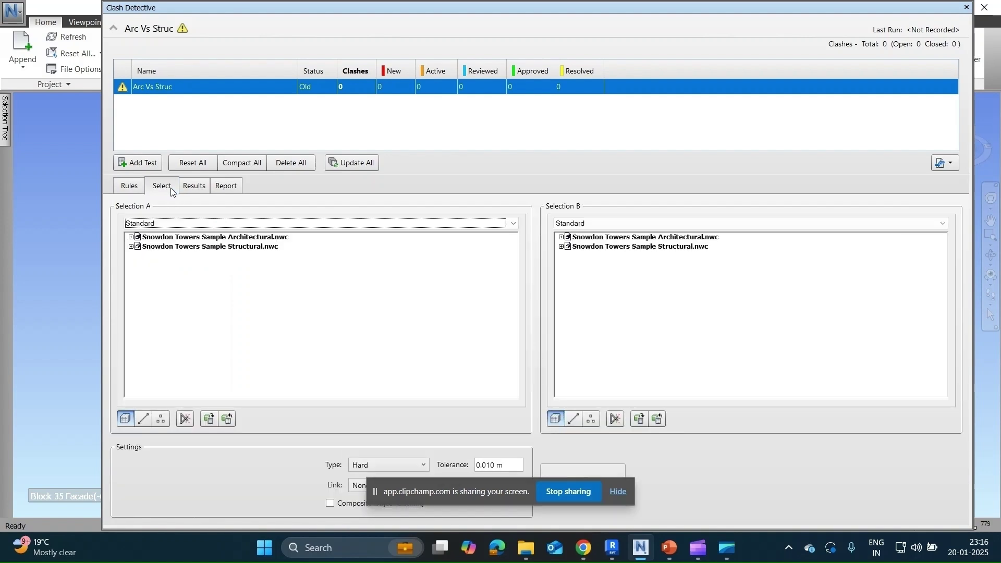
{"action": "left_click", "coordinate": [165, 225]}
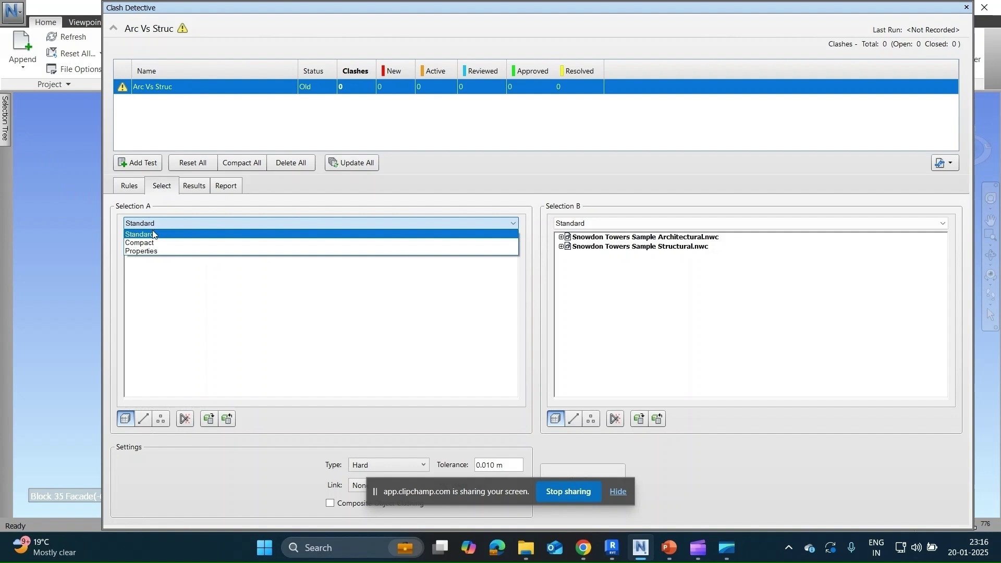
{"action": "left_click", "coordinate": [157, 235]}
{"action": "left_click", "coordinate": [158, 227]}
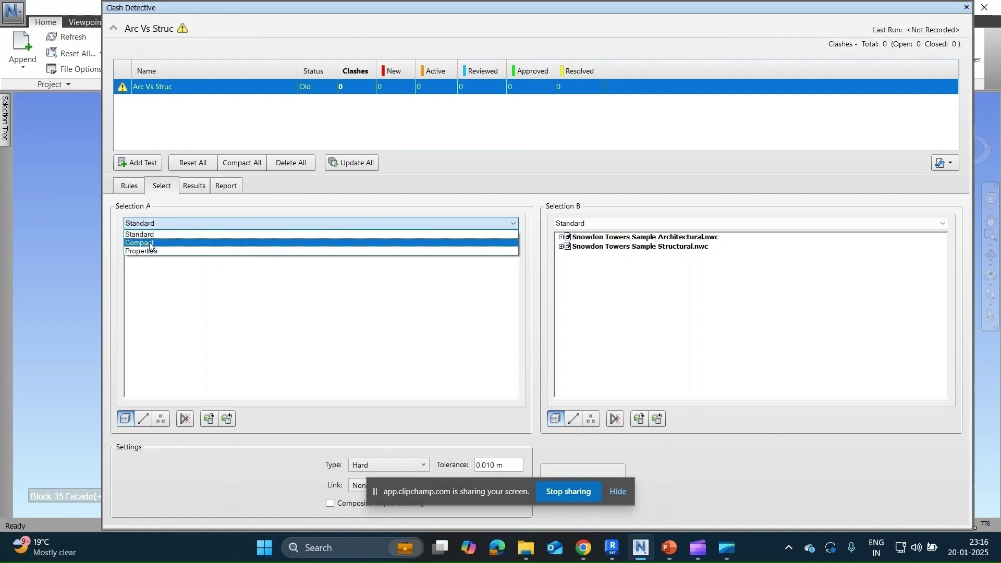
{"action": "left_click", "coordinate": [155, 241]}
{"action": "left_click", "coordinate": [131, 238]}
{"action": "left_click", "coordinate": [146, 227]}
{"action": "left_click", "coordinate": [147, 235]}
{"action": "left_click", "coordinate": [131, 238]}
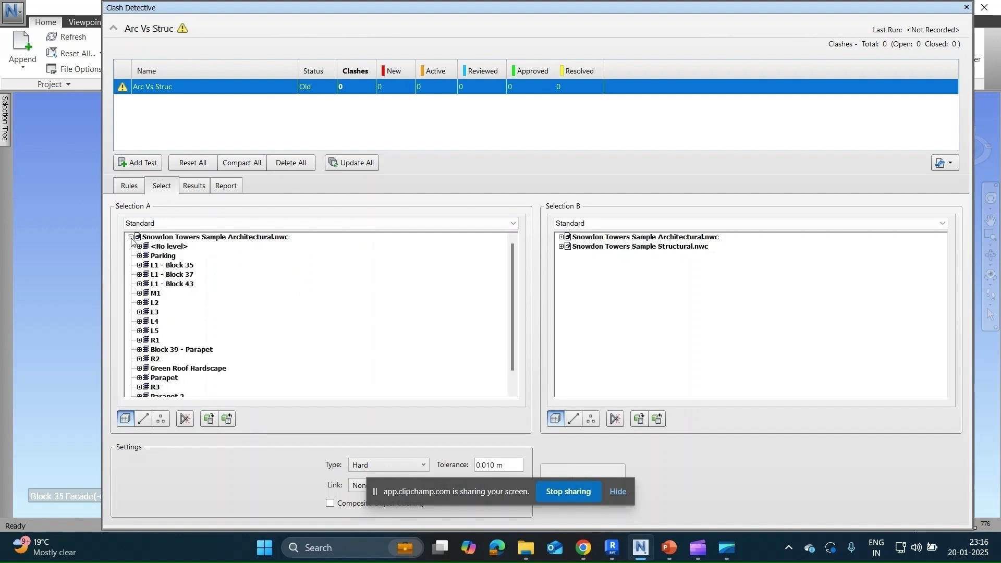
{"action": "left_click", "coordinate": [154, 228]}
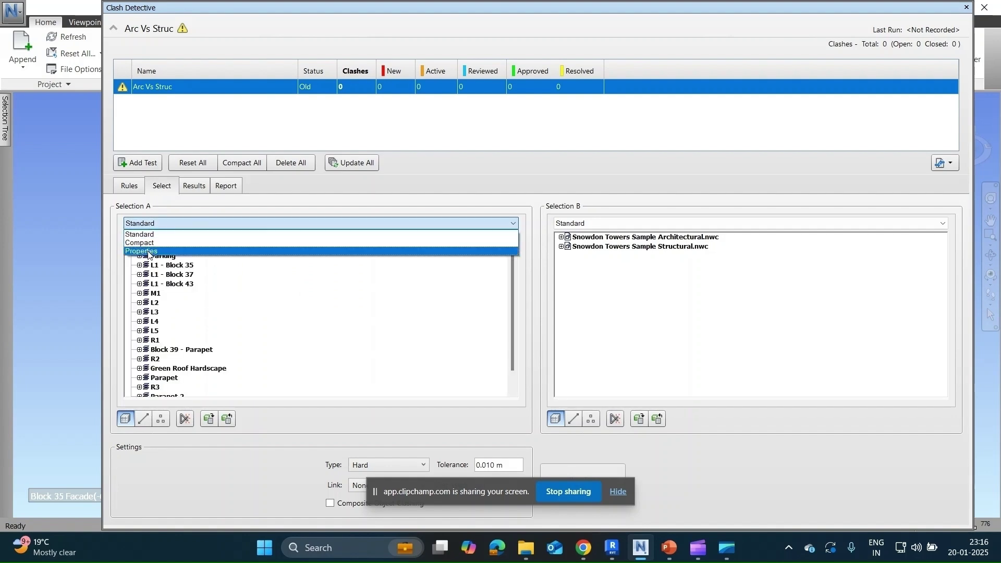
{"action": "left_click", "coordinate": [173, 282]}
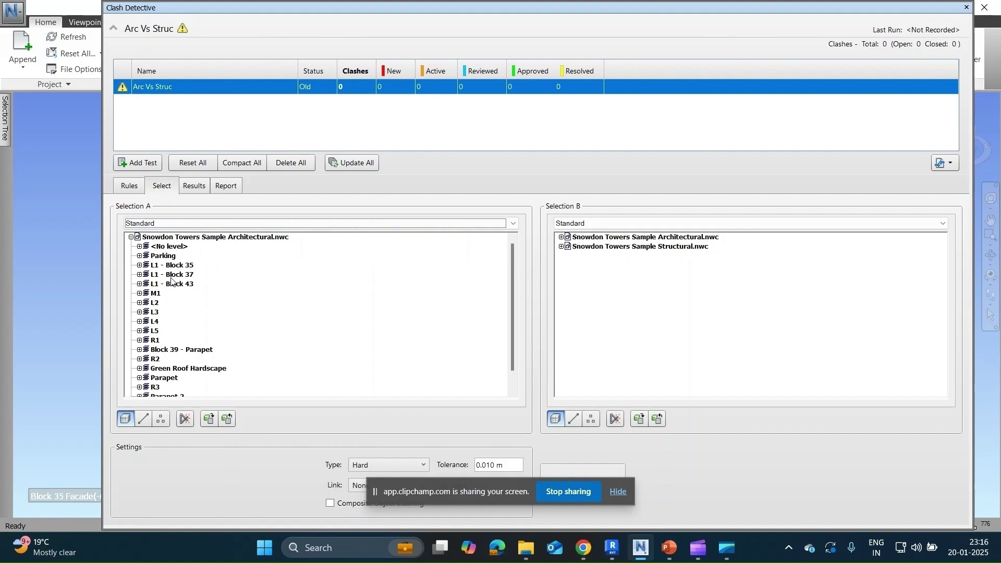
- Choose Snowdon Towers Sample Architectural as Selection A and Snowdon Towers Sample Structural as Selection B
{"action": "left_click", "coordinate": [131, 237]}
{"action": "left_click", "coordinate": [209, 239]}
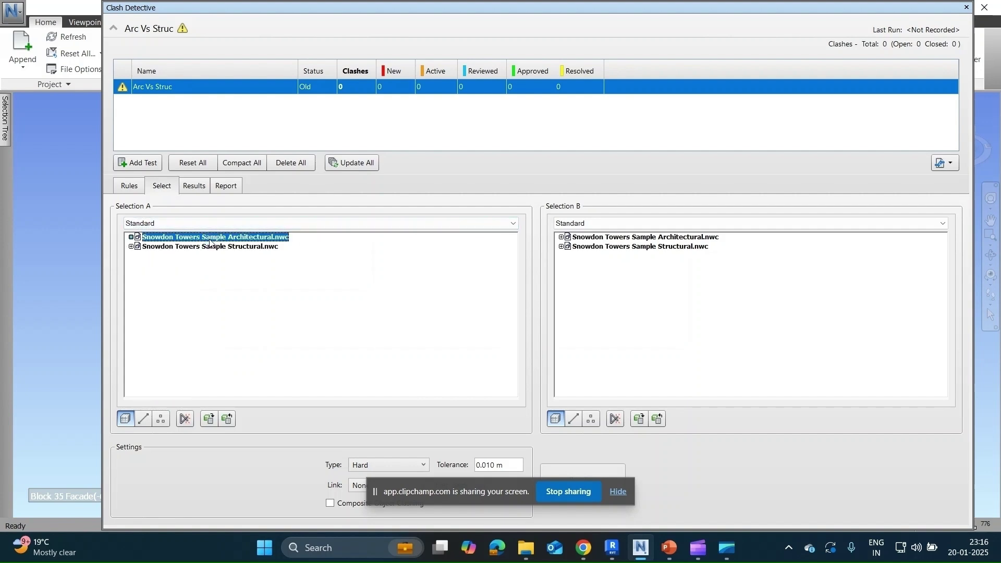
{"action": "left_click", "coordinate": [689, 247]}
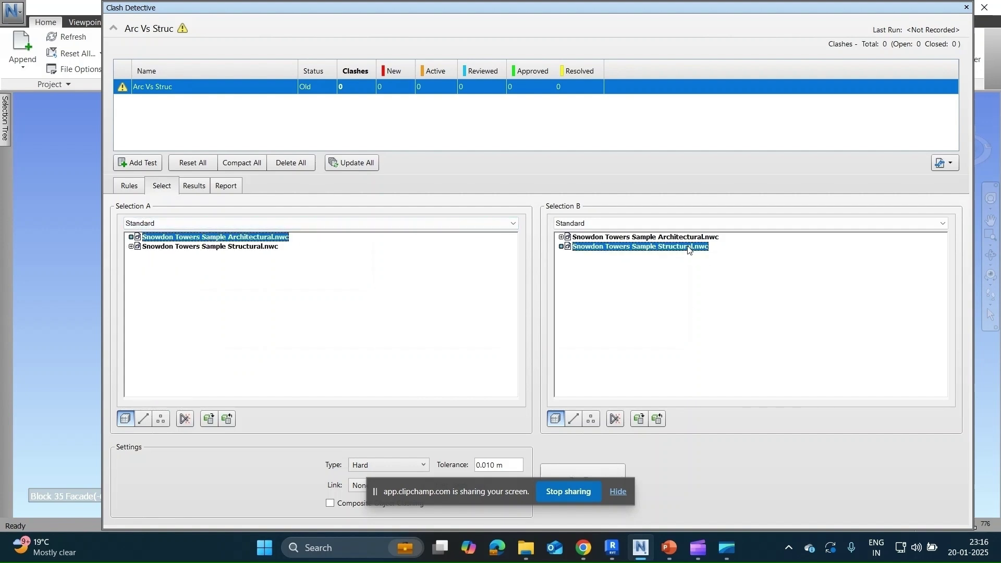
- Move the screen-sharing bar off the clash test settings and reposition the Clash Detective window
{"action": "left_click_drag", "start_coordinate": [470, 497], "coordinate": [665, 324]}
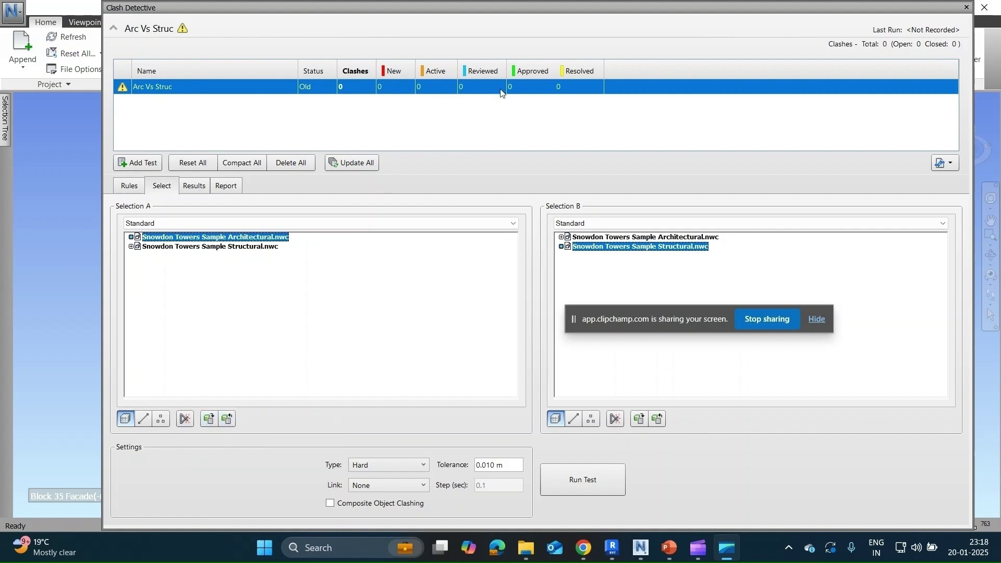
{"action": "left_click_drag", "start_coordinate": [507, 9], "coordinate": [527, 92]}
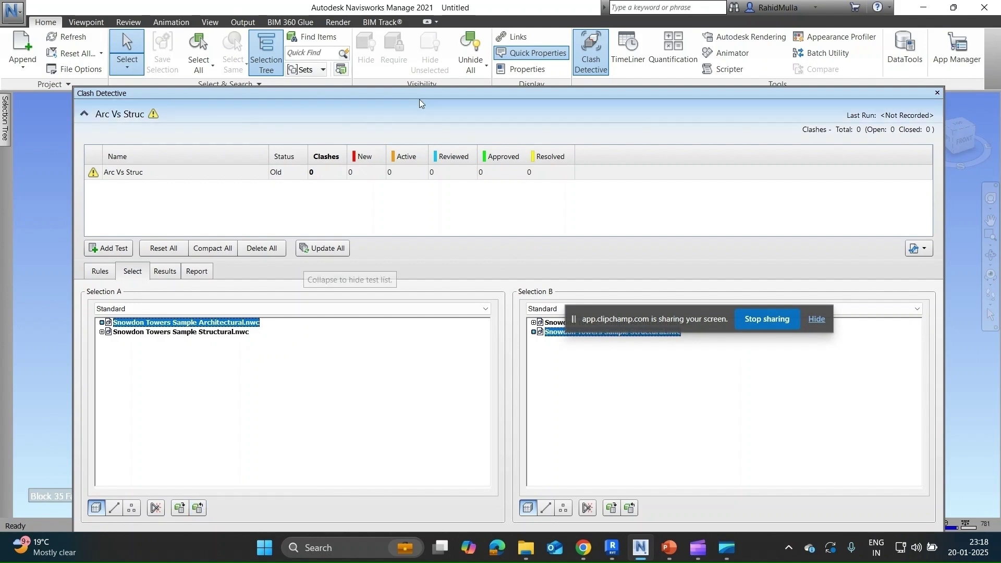
{"action": "left_click_drag", "start_coordinate": [426, 94], "coordinate": [424, 21]}
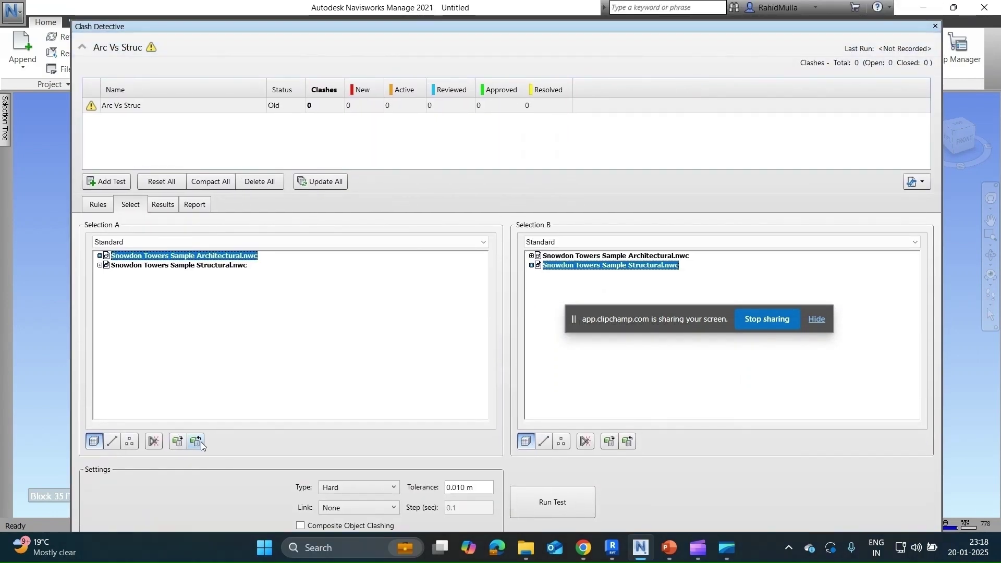
- Run the Arc Vs Struc test with clash type Hard, no link and a 0.010 m tolerance
{"action": "left_click_drag", "start_coordinate": [504, 26], "coordinate": [499, 2]}
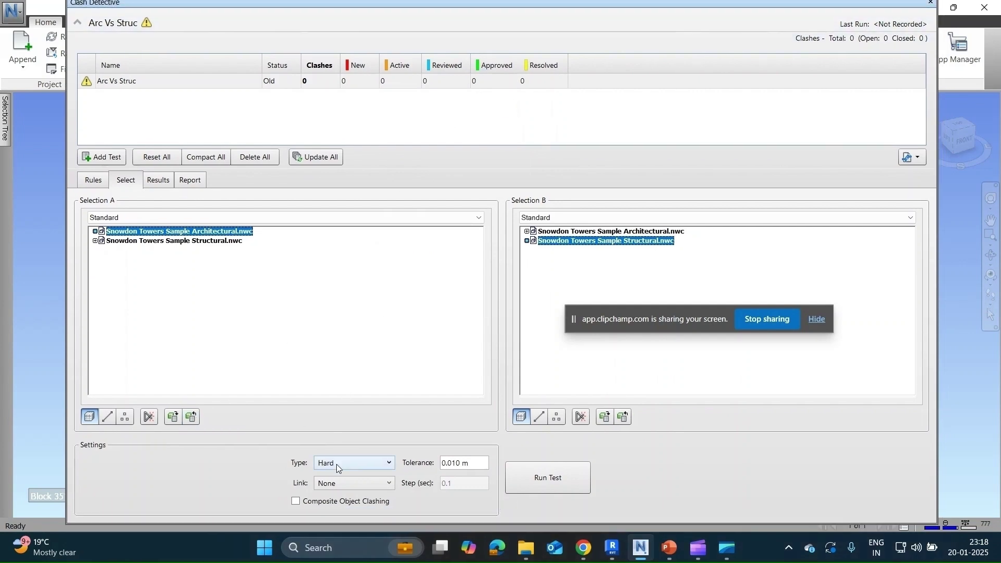
{"action": "left_click", "coordinate": [338, 468]}
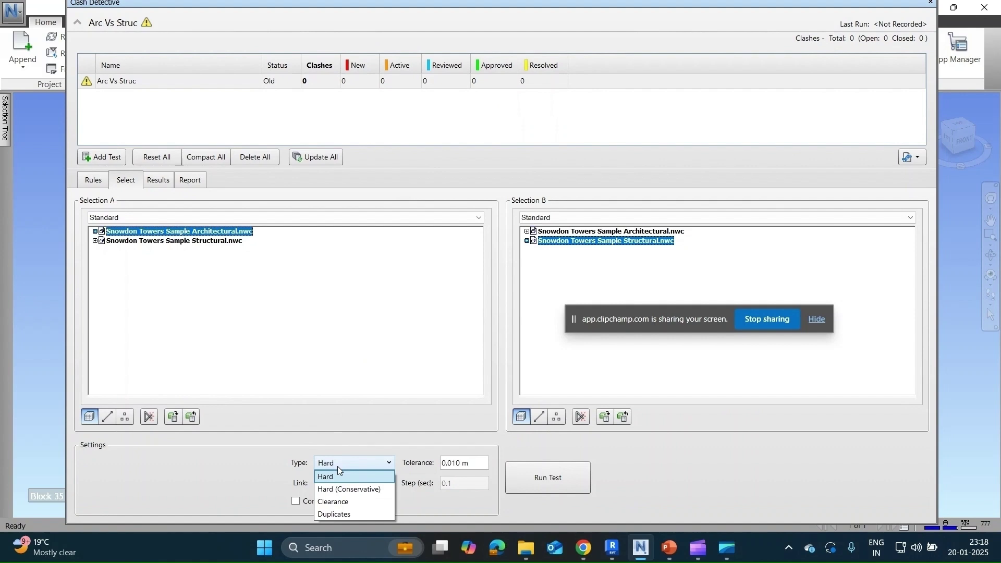
{"action": "left_click", "coordinate": [338, 468]}
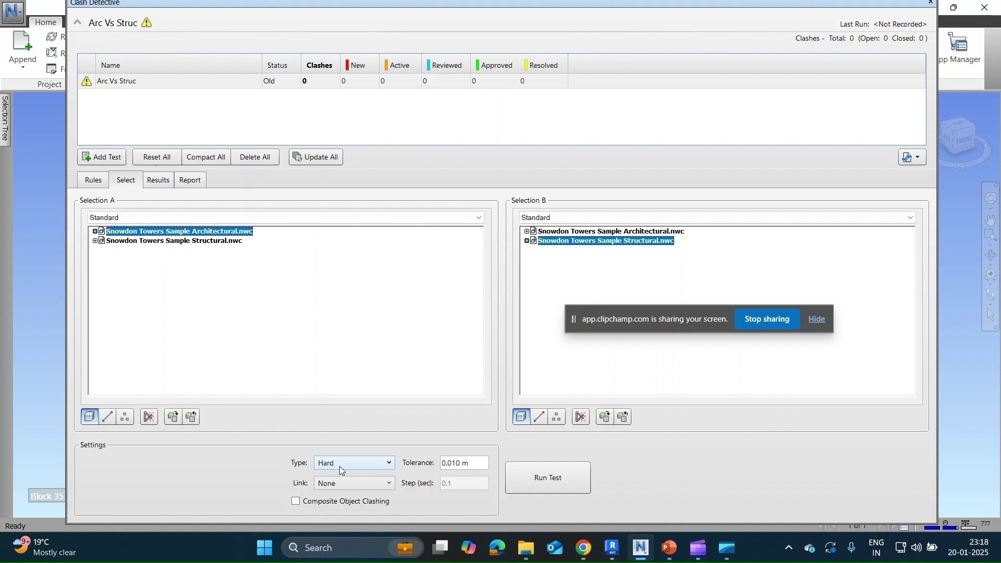
{"action": "left_click", "coordinate": [351, 485]}
{"action": "left_click", "coordinate": [353, 490]}
{"action": "left_click_drag", "start_coordinate": [482, 465], "coordinate": [444, 467]}
{"action": "left_click", "coordinate": [541, 478]}
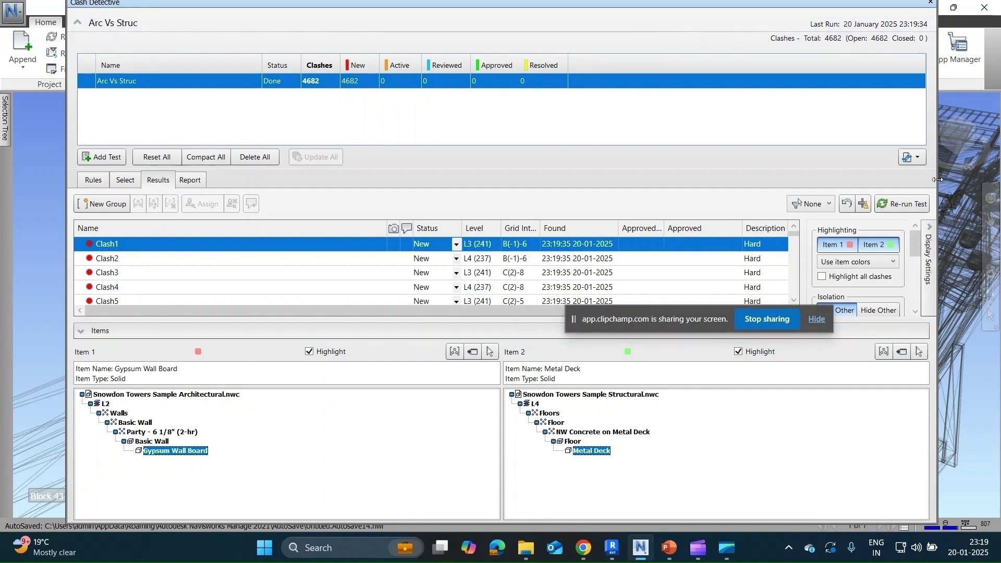
- Reposition the Clash Detective window, collapse and restore the Items section, and view the clashing items of Clash2
{"action": "left_click_drag", "start_coordinate": [622, 11], "coordinate": [521, 4]}
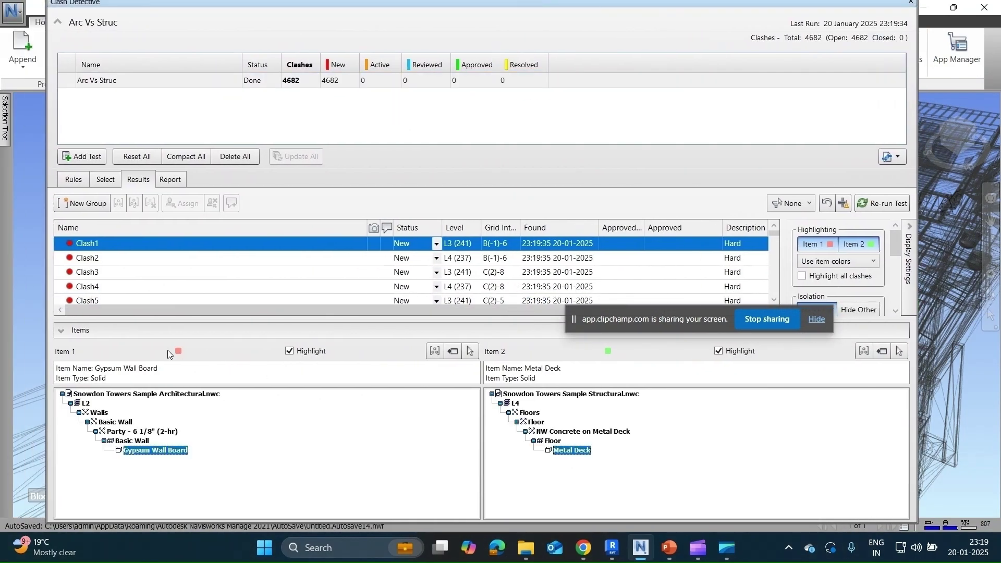
{"action": "left_click", "coordinate": [92, 332]}
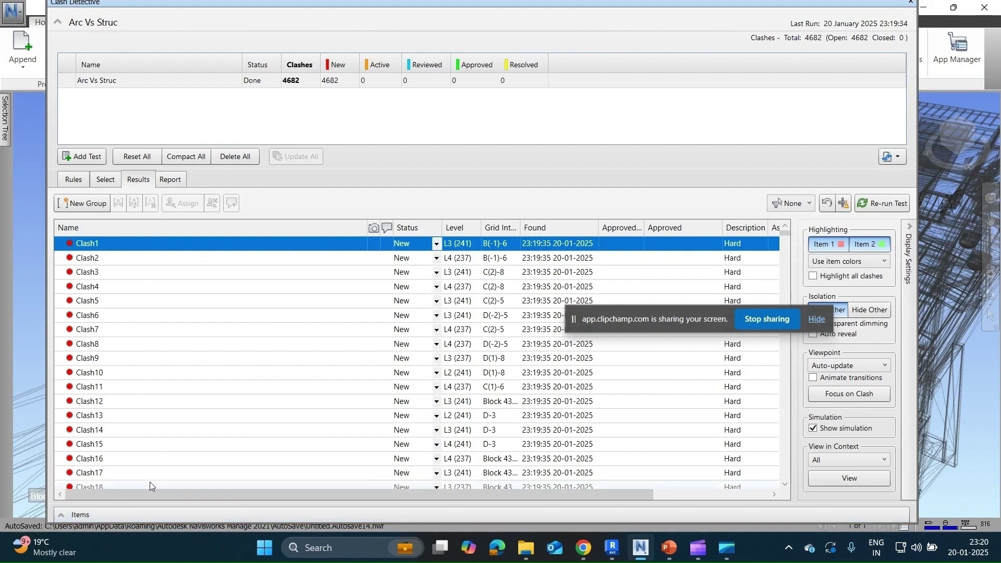
{"action": "left_click", "coordinate": [144, 516]}
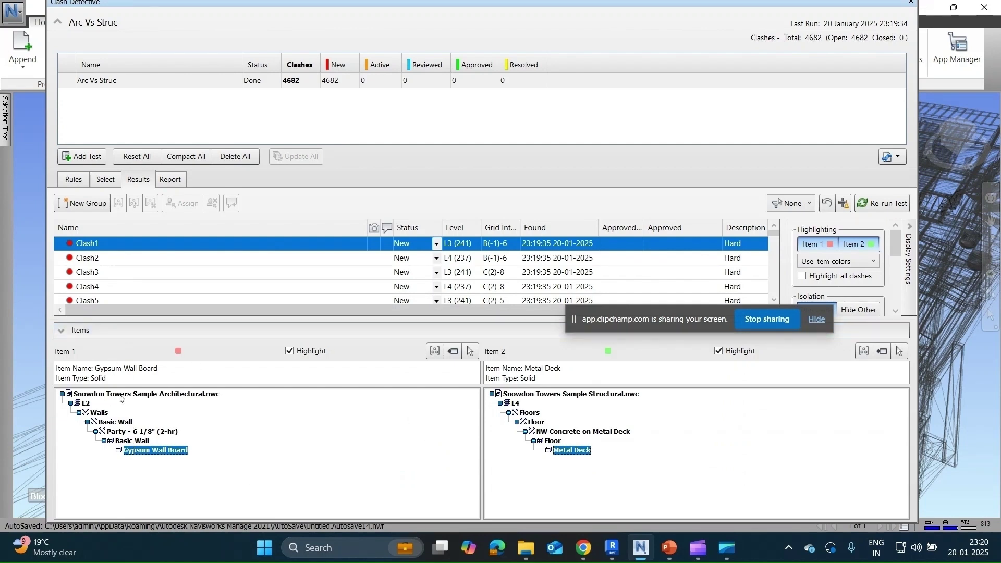
{"action": "left_click", "coordinate": [109, 258]}
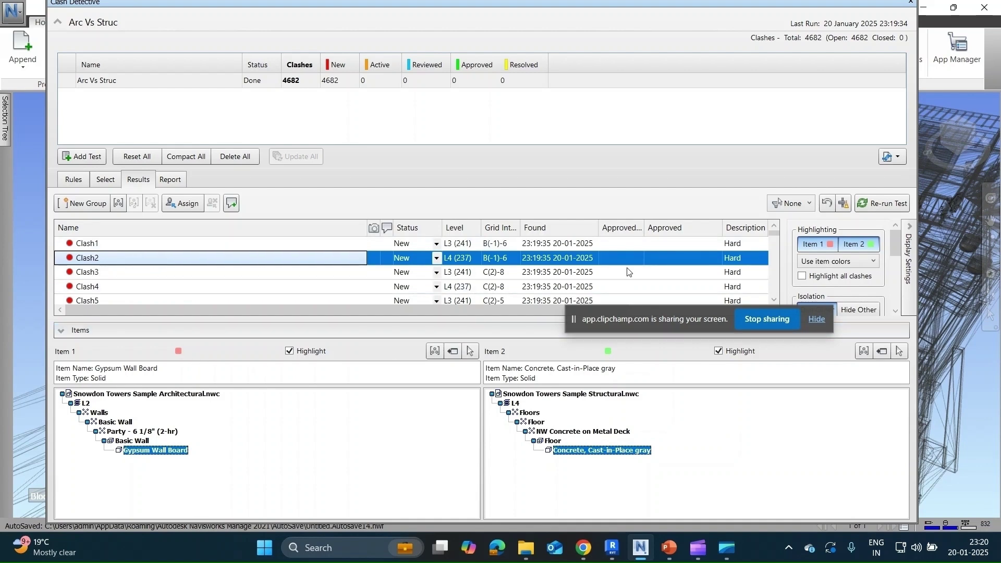
- Set the clash highlighting to use the status color
{"action": "left_click", "coordinate": [834, 261]}
{"action": "left_click", "coordinate": [828, 263]}
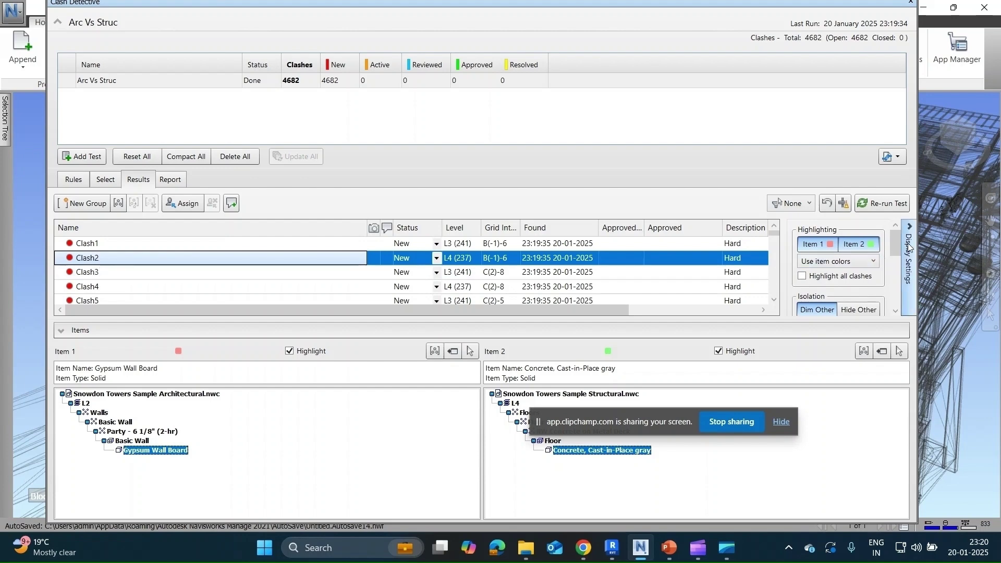
{"action": "scroll", "coordinate": [863, 261], "scroll_direction": "down", "scroll_amount": 1}
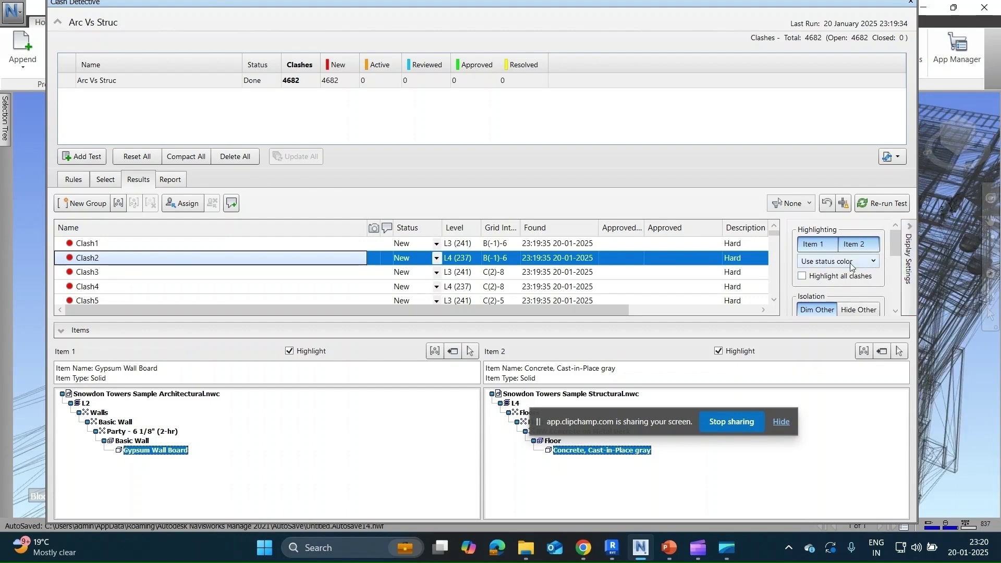
{"action": "left_click", "coordinate": [827, 262]}
{"action": "left_click", "coordinate": [829, 275]}
{"action": "left_click", "coordinate": [830, 281]}
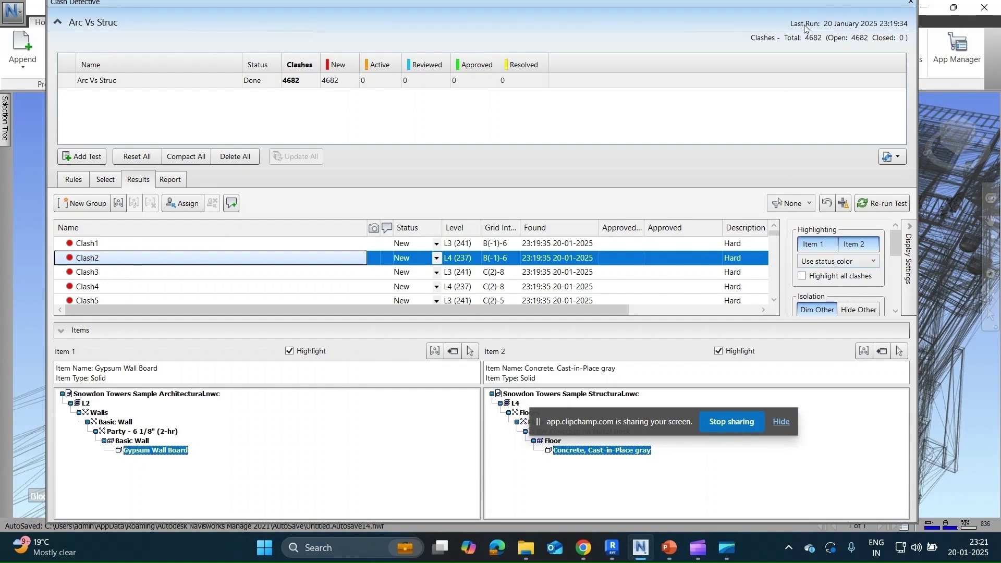
- Move the Clash Detective window aside to uncover the model and set the highlighting to use item colors
{"action": "left_click_drag", "start_coordinate": [397, 3], "coordinate": [398, 180]}
{"action": "scroll", "coordinate": [669, 331], "scroll_direction": "down", "scroll_amount": 1}
{"action": "left_click", "coordinate": [675, 333]}
{"action": "middle_click_drag", "start_coordinate": [682, 334], "coordinate": [652, 354]}
{"action": "left_click", "coordinate": [434, 442]}
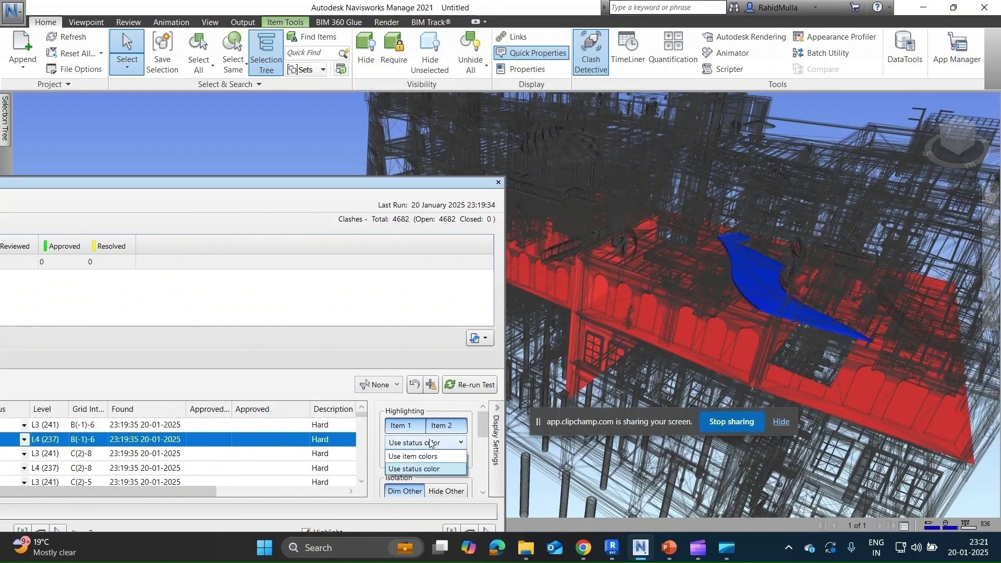
{"action": "left_click", "coordinate": [414, 457]}
{"action": "middle_click_drag", "start_coordinate": [669, 362], "coordinate": [711, 337], "text": "shift"}
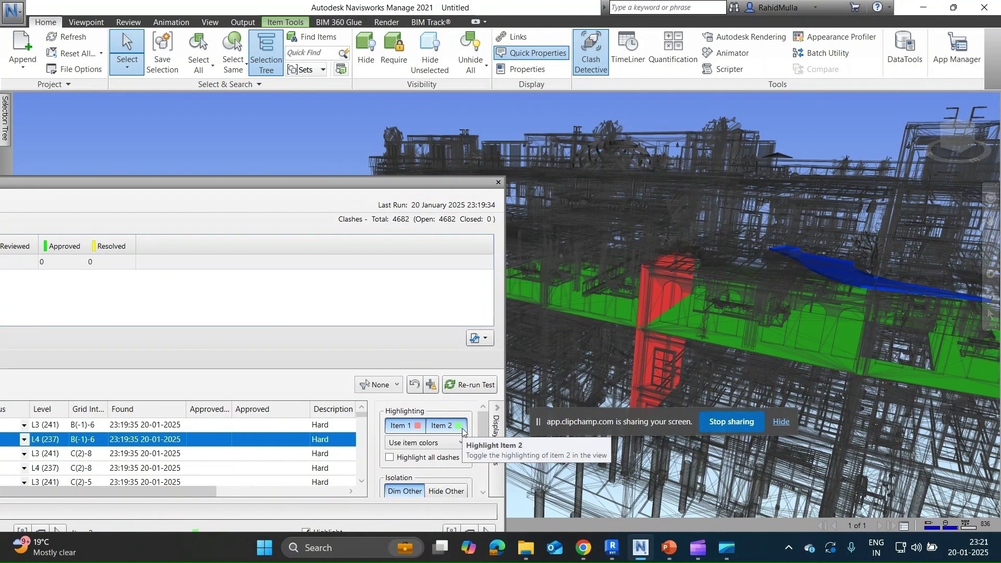
- Highlight all clashes in the model briefly, then restrict the highlighting to Clash2 again
{"action": "left_click_drag", "start_coordinate": [443, 177], "coordinate": [450, 128]}
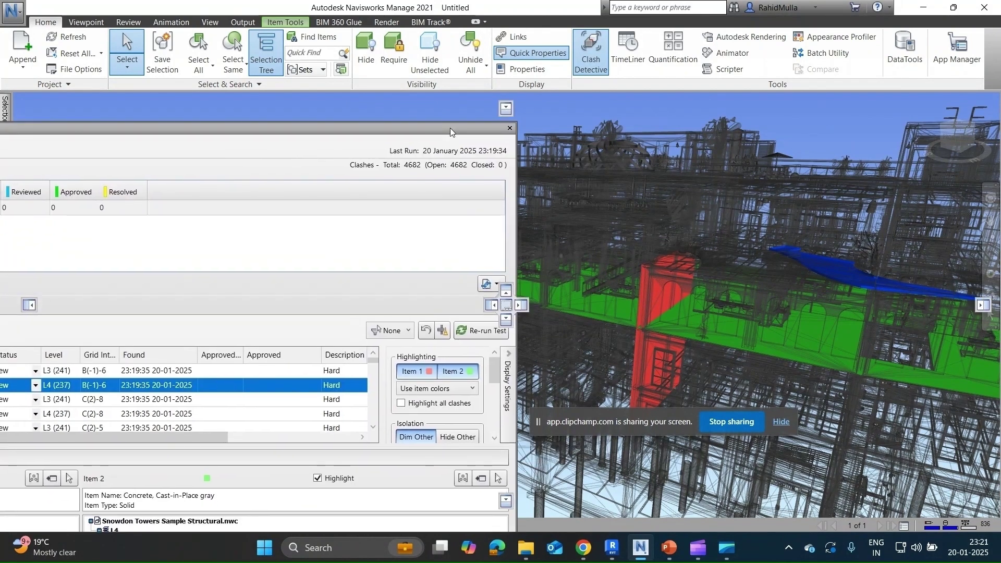
{"action": "left_click", "coordinate": [402, 404]}
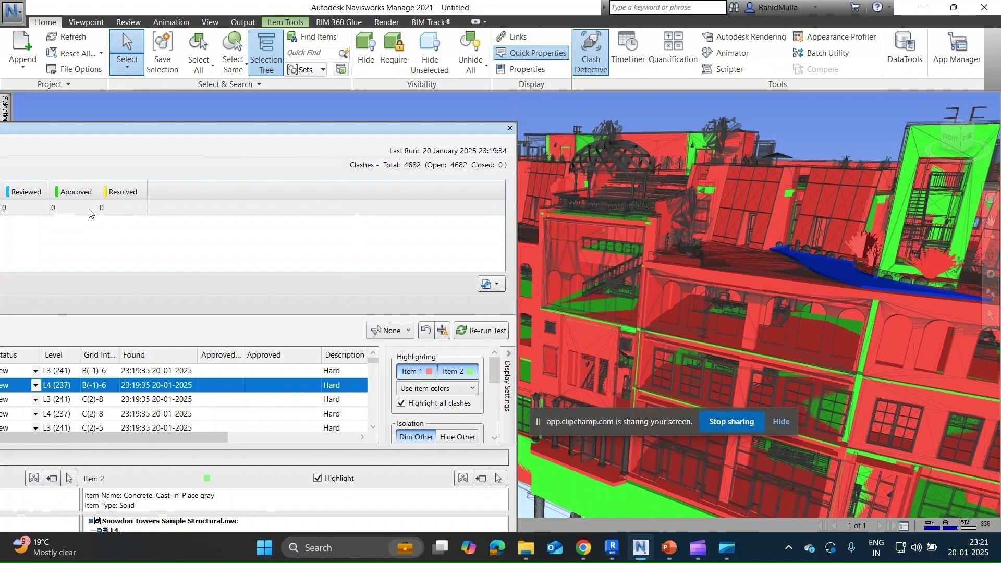
{"action": "left_click", "coordinate": [411, 406]}
- Isolate Clash2 by hiding all other items, then switch the isolation back to dimming them
{"action": "scroll", "coordinate": [438, 407], "scroll_direction": "down", "scroll_amount": 1}
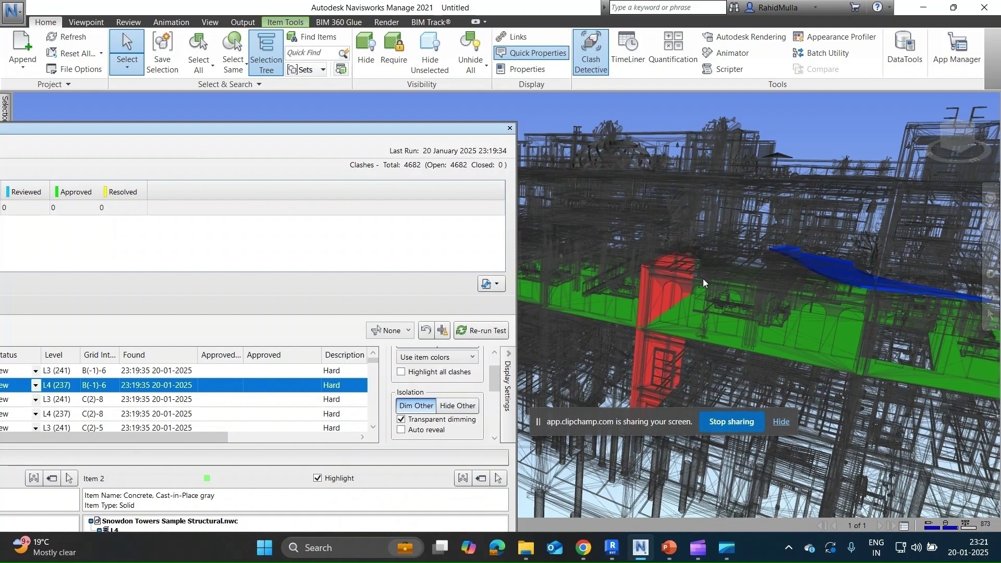
{"action": "middle_click_drag", "start_coordinate": [628, 350], "coordinate": [666, 342], "text": "shift"}
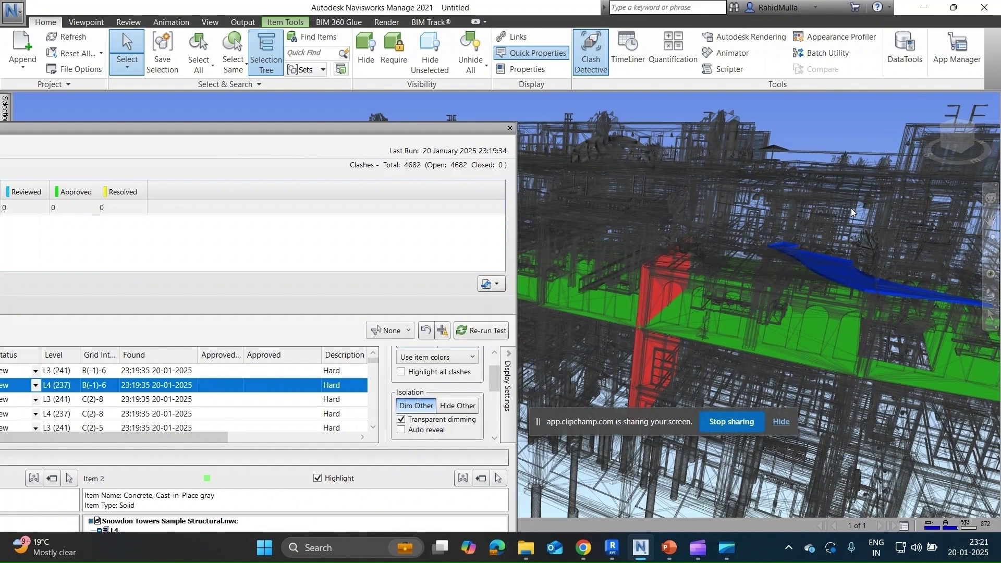
{"action": "mouse_move", "coordinate": [724, 207]}
{"action": "mouse_move", "coordinate": [742, 230]}
{"action": "left_click", "coordinate": [464, 409]}
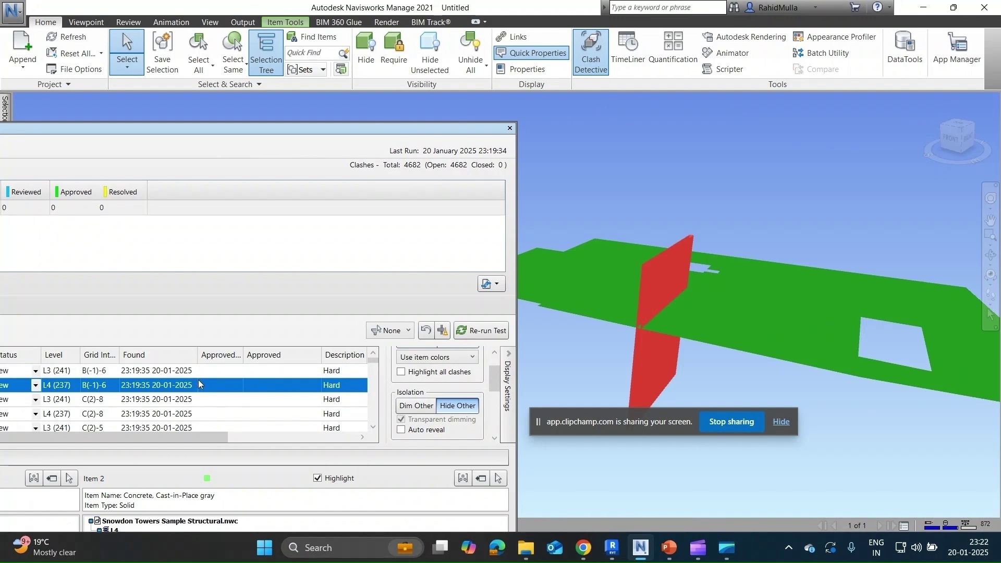
{"action": "left_click", "coordinate": [424, 405]}
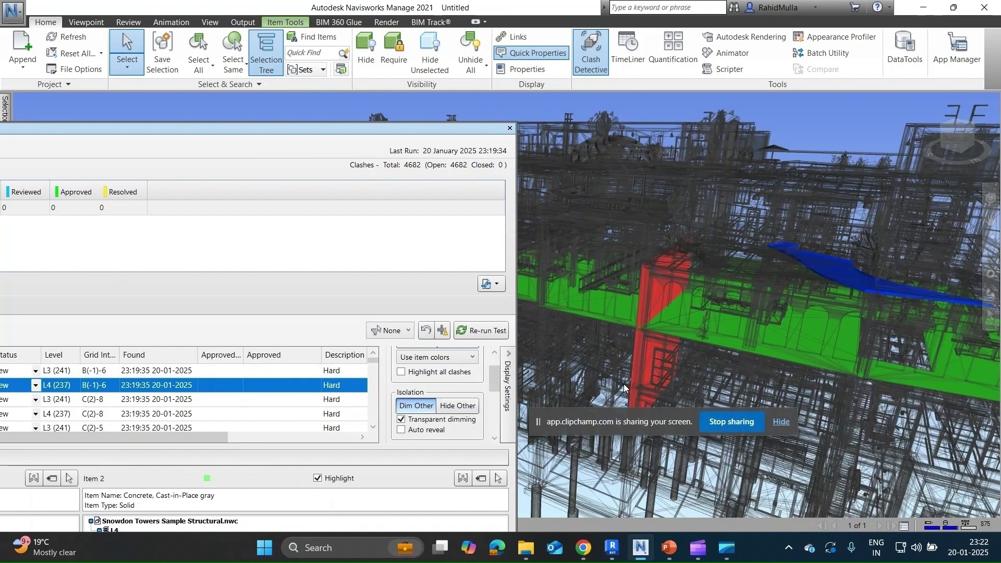
- Turn off transparent dimming and inspect Clash2 among the dimmed items
{"action": "left_click", "coordinate": [401, 420]}
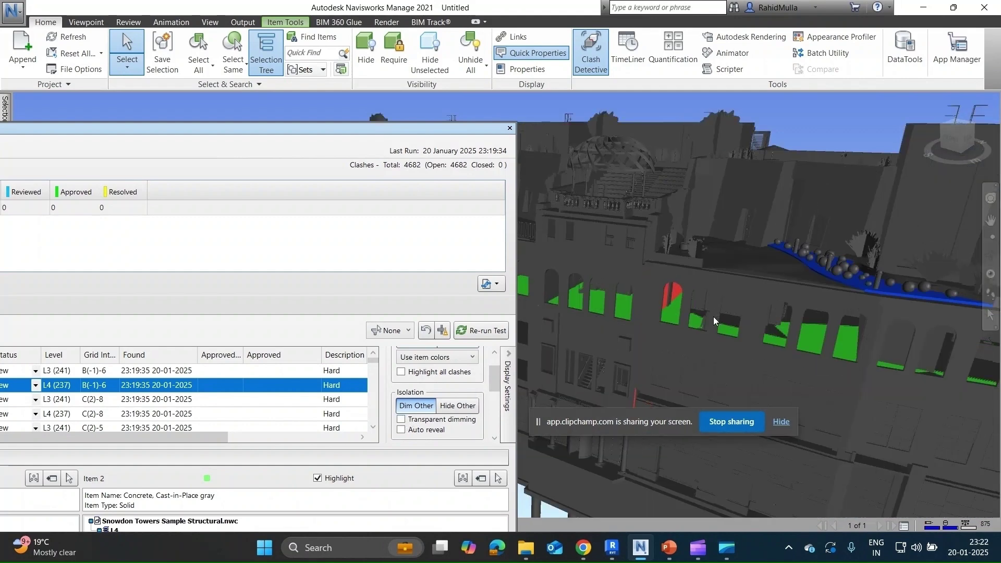
{"action": "mouse_move", "coordinate": [718, 317]}
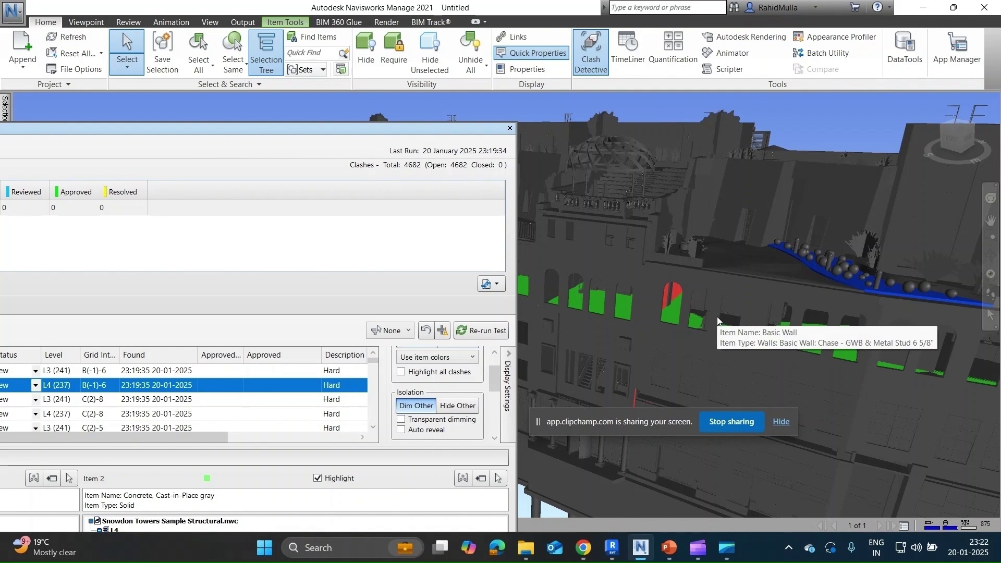
{"action": "mouse_move", "coordinate": [724, 355]}
{"action": "middle_mouse_down", "text": "shift"}
{"action": "mouse_move", "coordinate": [731, 376]}
{"action": "mouse_move", "coordinate": [693, 361]}
{"action": "mouse_move", "coordinate": [767, 337]}
{"action": "mouse_move", "coordinate": [765, 325]}
{"action": "mouse_move", "coordinate": [699, 314]}
{"action": "middle_mouse_up", "text": "shift"}
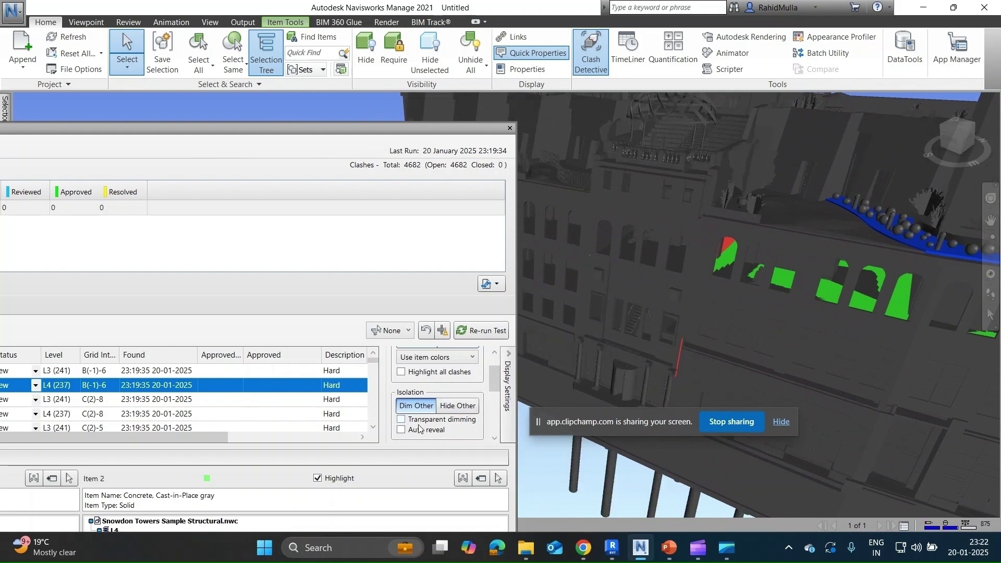
- Turn on Auto reveal and inspect the Clash2 items from several directions
{"action": "left_click", "coordinate": [401, 429]}
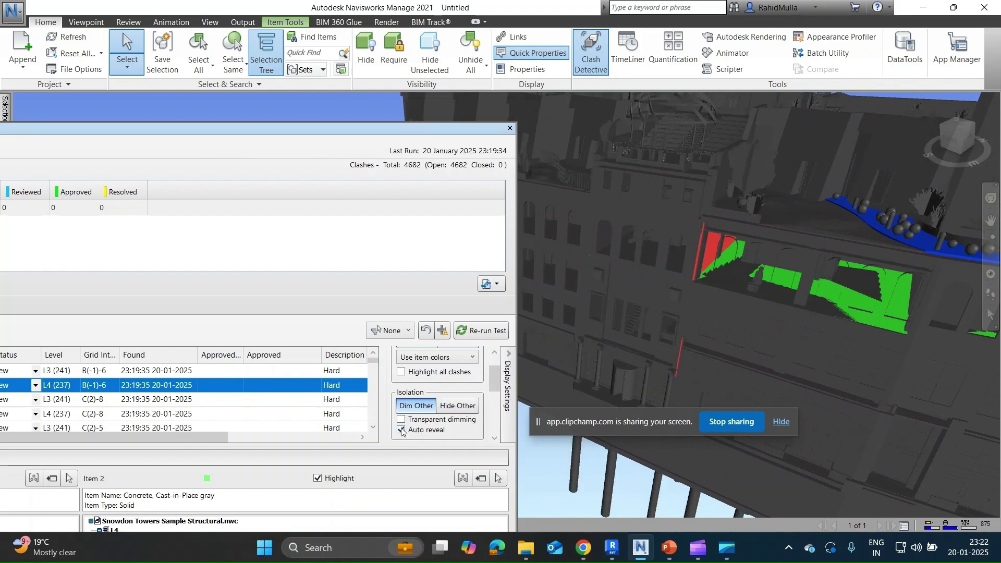
{"action": "mouse_move", "coordinate": [794, 280]}
{"action": "middle_mouse_down", "text": "shift"}
{"action": "mouse_move", "coordinate": [788, 261]}
{"action": "mouse_move", "coordinate": [784, 297]}
{"action": "mouse_move", "coordinate": [835, 339]}
{"action": "mouse_move", "coordinate": [931, 334]}
{"action": "mouse_move", "coordinate": [969, 253]}
{"action": "middle_mouse_up", "text": "shift"}
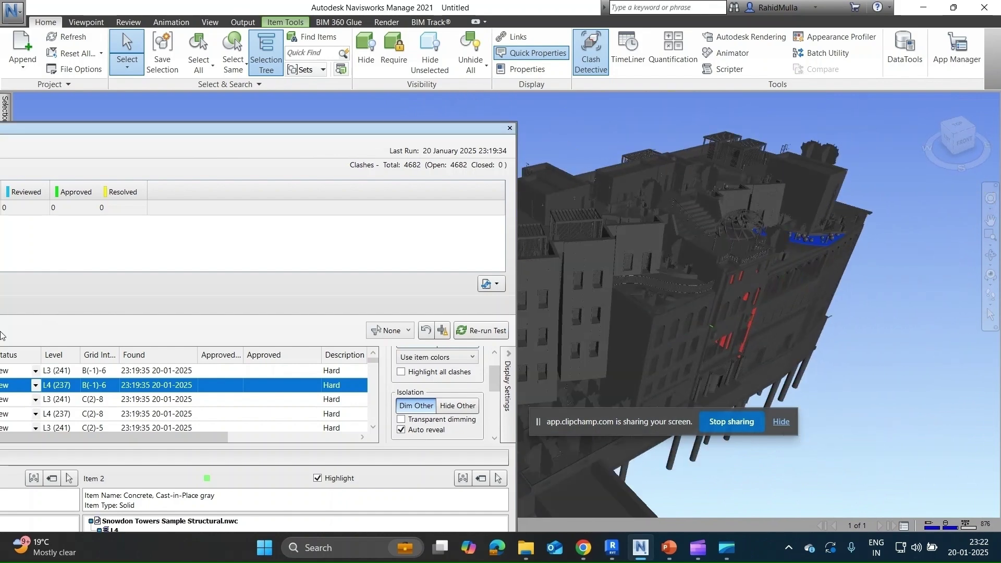
{"action": "middle_click_drag", "start_coordinate": [671, 290], "coordinate": [504, 320], "text": "shift"}
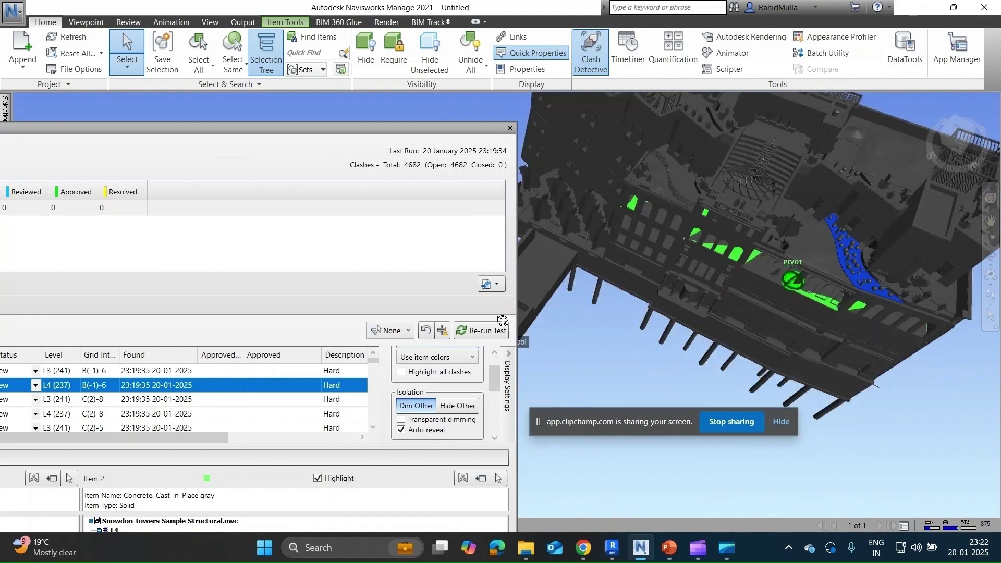
- Display Clash3 and examine its location in the building from outside
{"action": "left_click", "coordinate": [149, 400]}
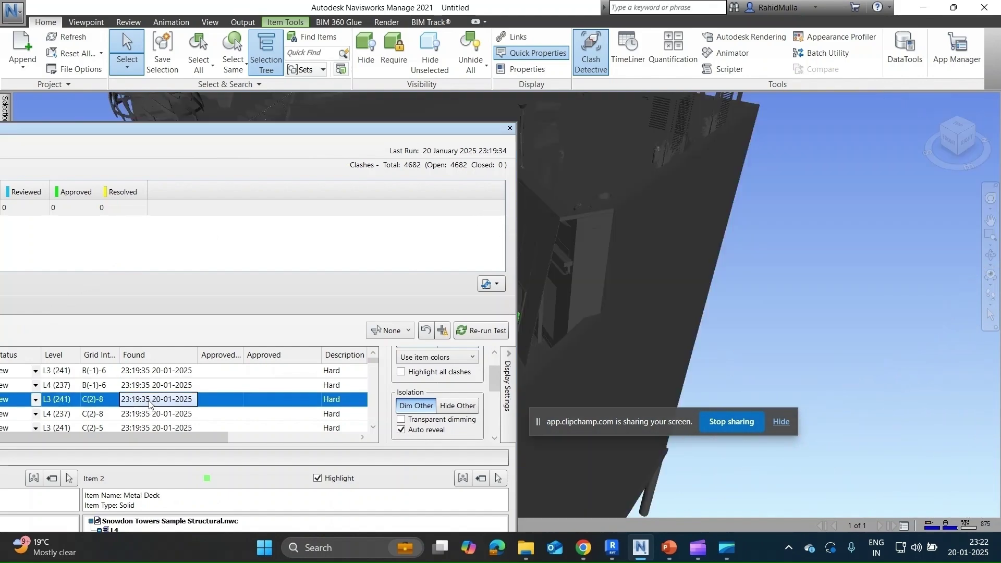
{"action": "scroll", "coordinate": [676, 289], "scroll_direction": "down", "scroll_amount": 6}
{"action": "middle_click_drag", "start_coordinate": [662, 309], "coordinate": [836, 250]}
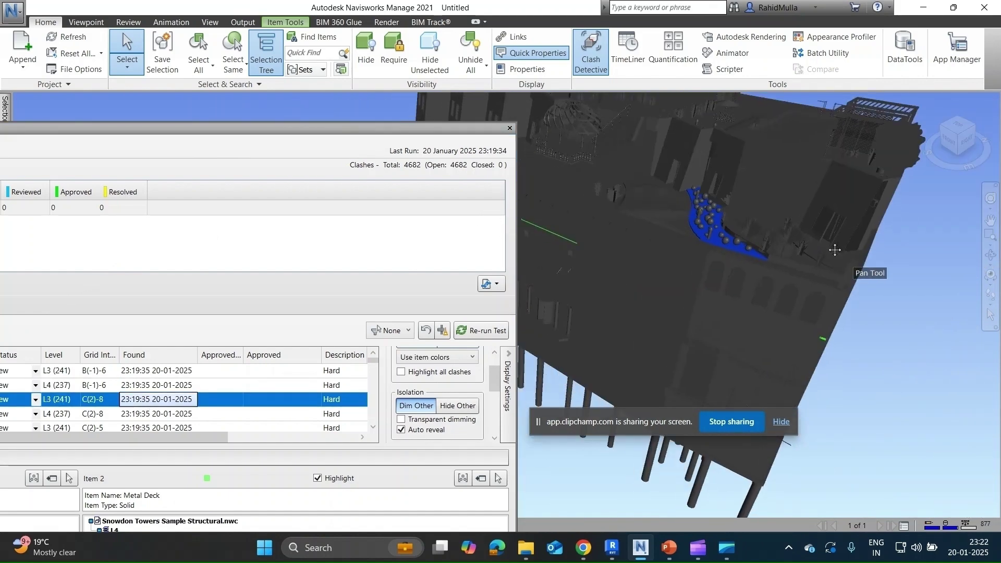
{"action": "scroll", "coordinate": [736, 288], "scroll_direction": "up", "scroll_amount": 2}
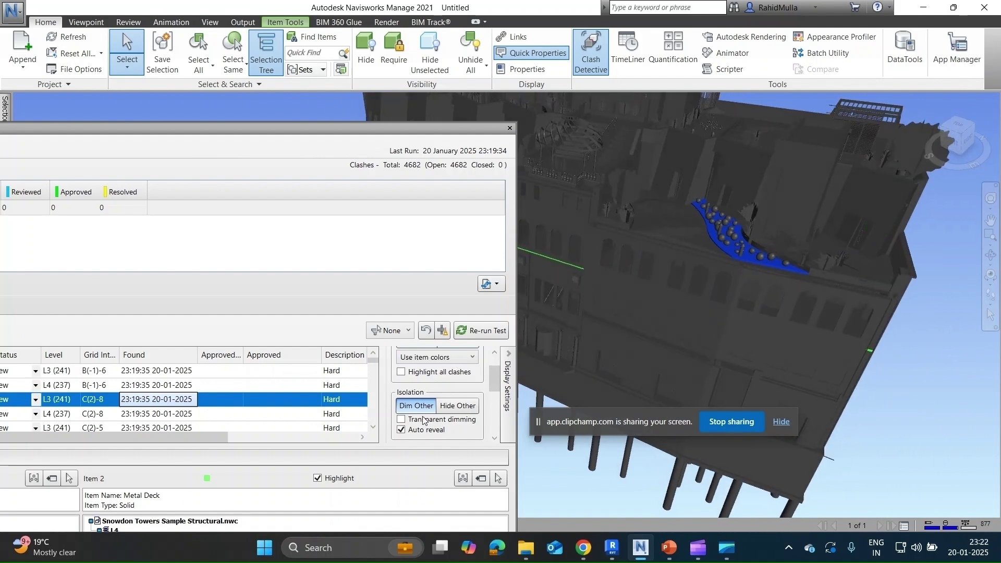
{"action": "middle_click_drag", "start_coordinate": [703, 304], "coordinate": [703, 299], "text": "shift"}
{"action": "middle_click_drag", "start_coordinate": [633, 242], "coordinate": [689, 270], "text": "shift"}
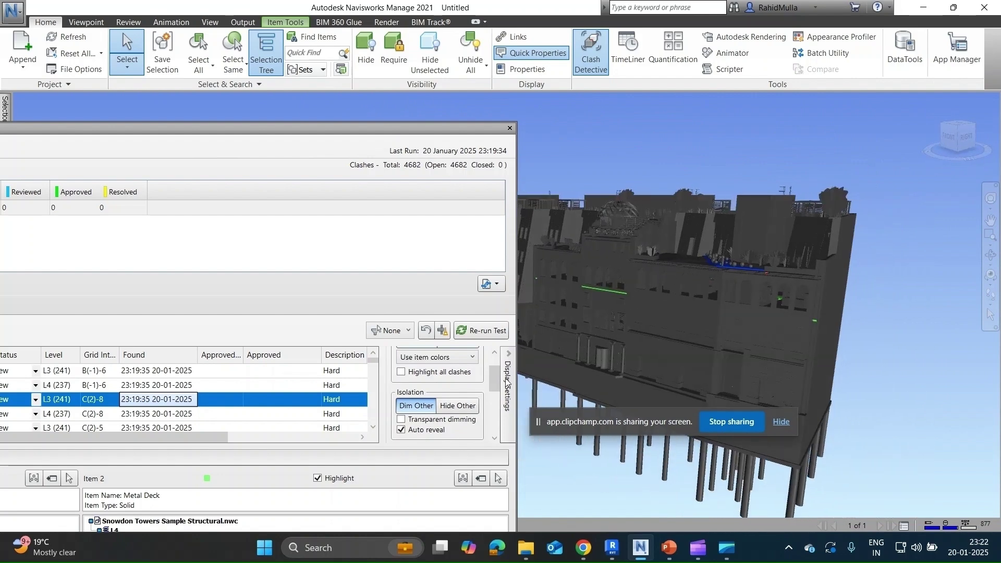
- Switch Auto reveal off and on again to compare how Clash3 is exposed in the model
{"action": "left_click", "coordinate": [401, 431]}
{"action": "left_click", "coordinate": [401, 430]}
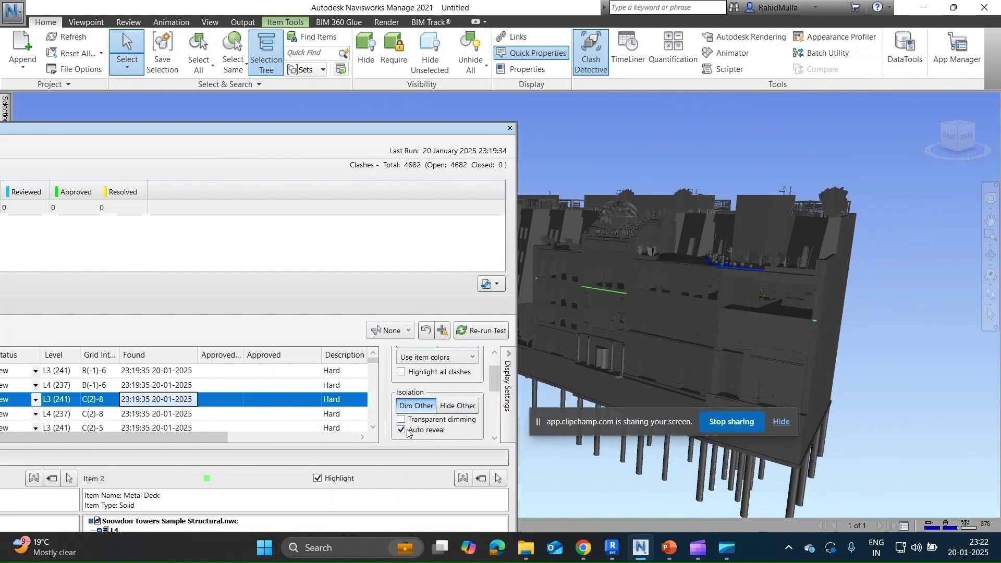
{"action": "middle_click_drag", "start_coordinate": [759, 318], "coordinate": [730, 313], "text": "shift"}
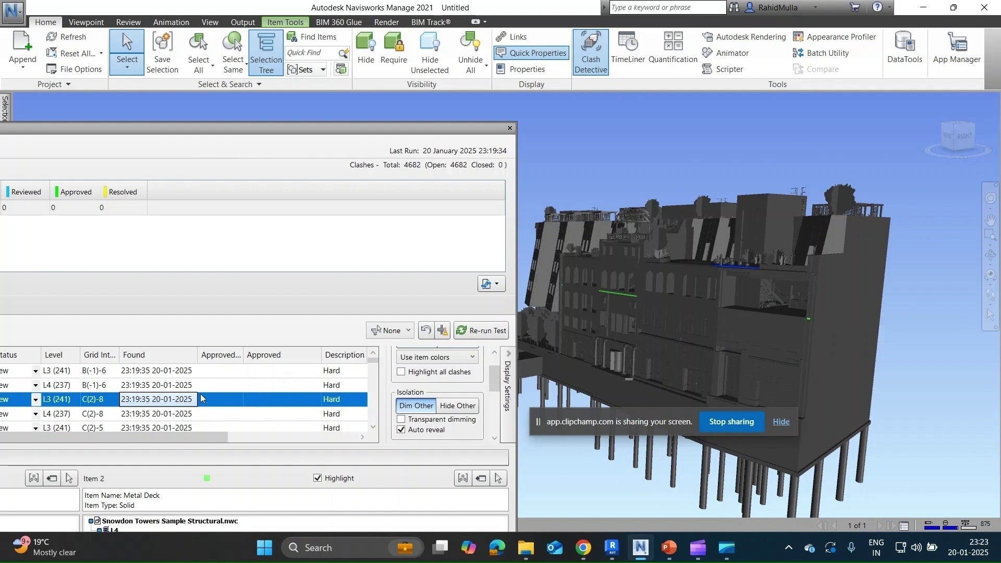
- Display Clash4, turn off Auto reveal and inspect the clash on the building facade
{"action": "left_click_drag", "start_coordinate": [224, 129], "coordinate": [277, 97]}
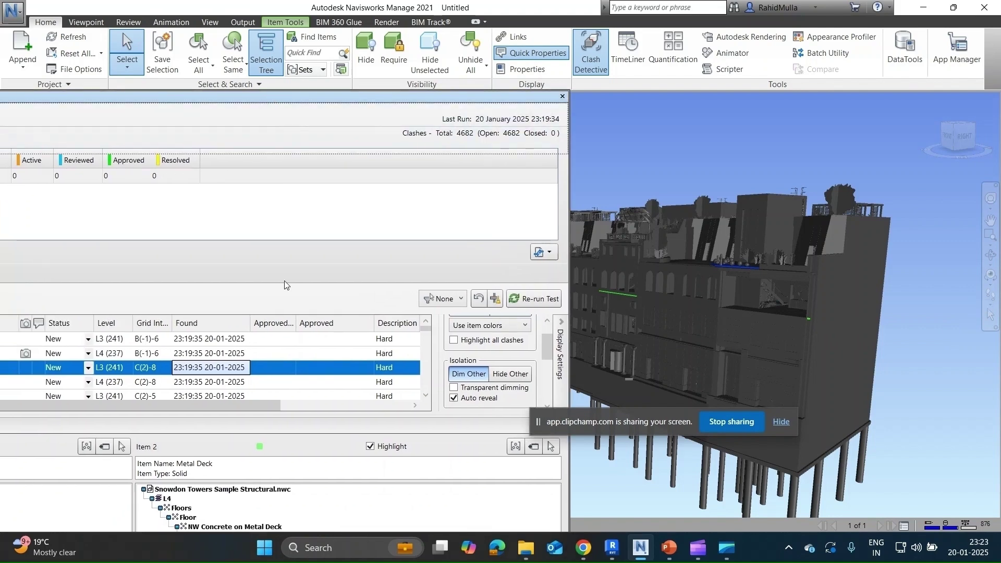
{"action": "left_click", "coordinate": [36, 386]}
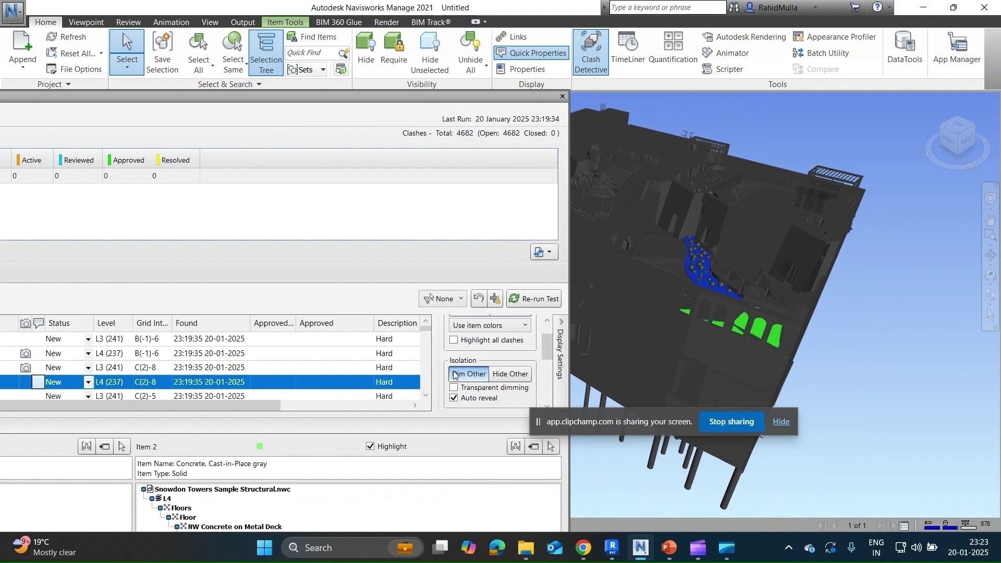
{"action": "left_click", "coordinate": [454, 398]}
{"action": "left_click", "coordinate": [454, 399]}
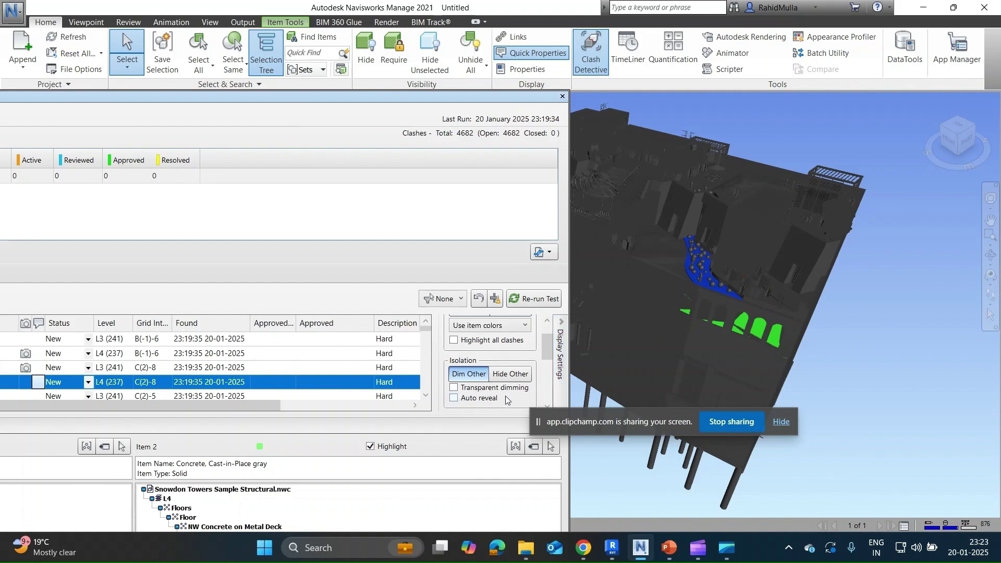
{"action": "middle_click_drag", "start_coordinate": [718, 309], "coordinate": [745, 300], "text": "shift"}
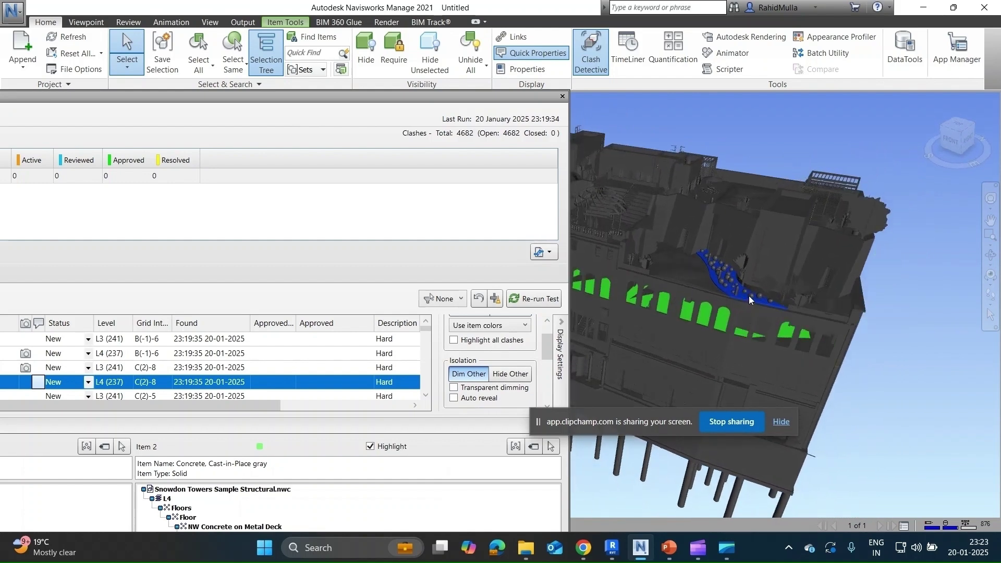
- Turn on Auto reveal and inspect the Clash4 area on the building facade up close
{"action": "mouse_move", "coordinate": [782, 280]}
{"action": "middle_mouse_down", "text": "shift"}
{"action": "mouse_move", "coordinate": [829, 261]}
{"action": "mouse_move", "coordinate": [791, 280]}
{"action": "middle_mouse_up", "text": "shift"}
{"action": "left_click", "coordinate": [454, 398]}
{"action": "mouse_move", "coordinate": [704, 286]}
{"action": "middle_mouse_down"}
{"action": "mouse_move", "coordinate": [772, 325]}
{"action": "mouse_move", "coordinate": [756, 295]}
{"action": "mouse_move", "coordinate": [732, 282]}
{"action": "mouse_move", "coordinate": [796, 307]}
{"action": "mouse_move", "coordinate": [791, 263]}
{"action": "mouse_move", "coordinate": [794, 284]}
{"action": "middle_mouse_up"}
{"action": "scroll", "coordinate": [731, 282], "scroll_direction": "up", "scroll_amount": 8}
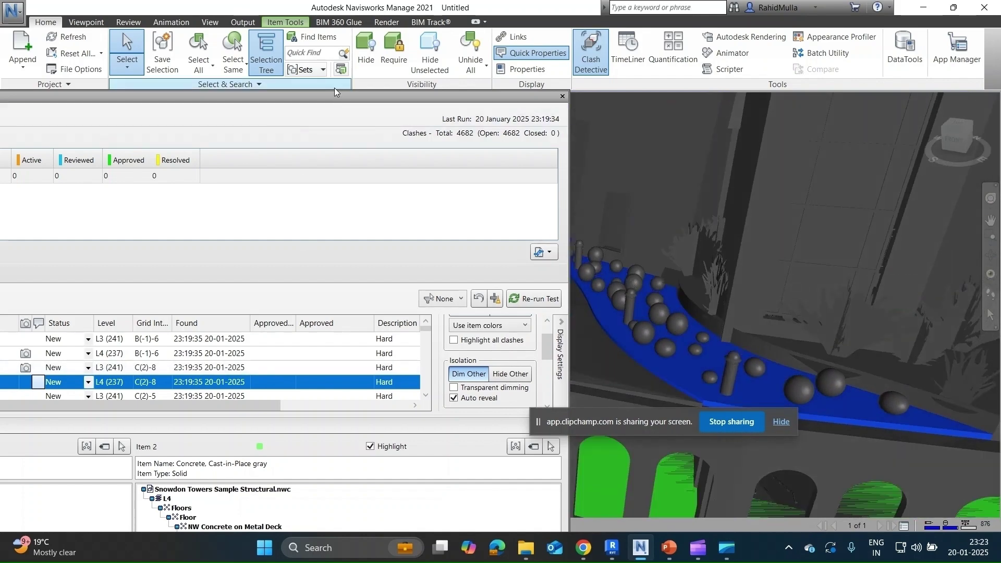
- Narrow the Clash Detective window and reposition it so its clash list and the model are both visible
{"action": "left_click_drag", "start_coordinate": [326, 103], "coordinate": [616, 29]}
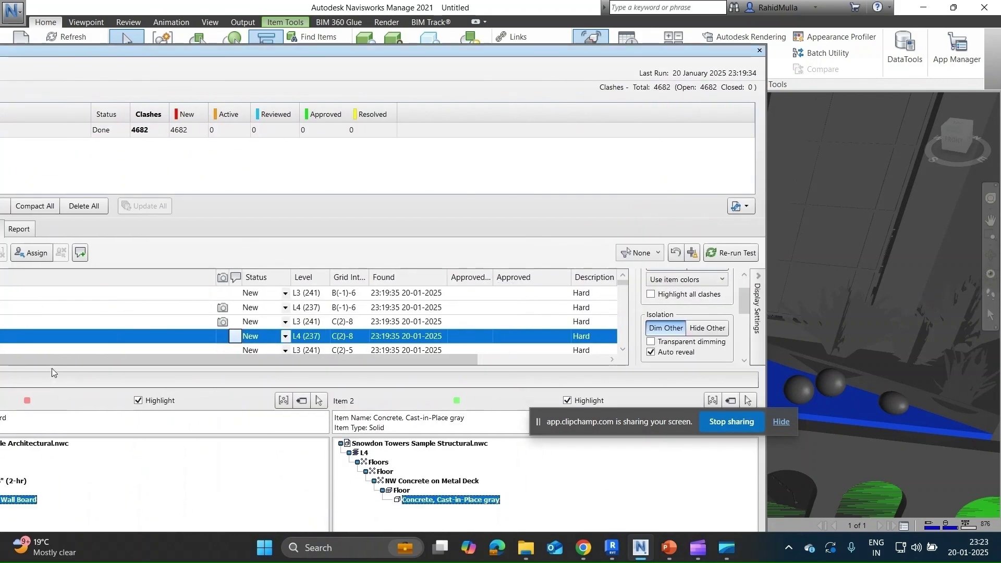
{"action": "left_click_drag", "start_coordinate": [765, 226], "coordinate": [361, 241]}
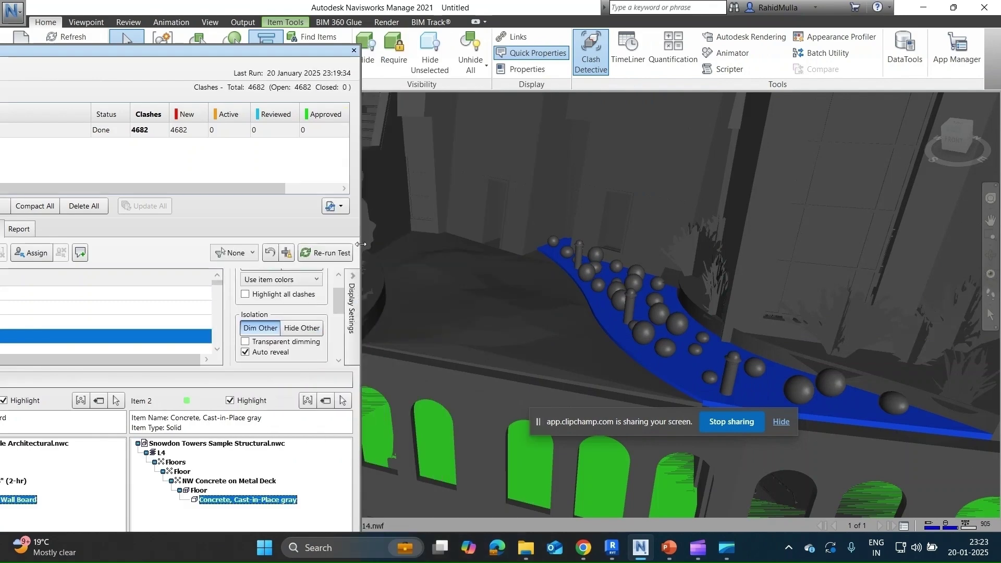
{"action": "left_click_drag", "start_coordinate": [243, 55], "coordinate": [378, 9]}
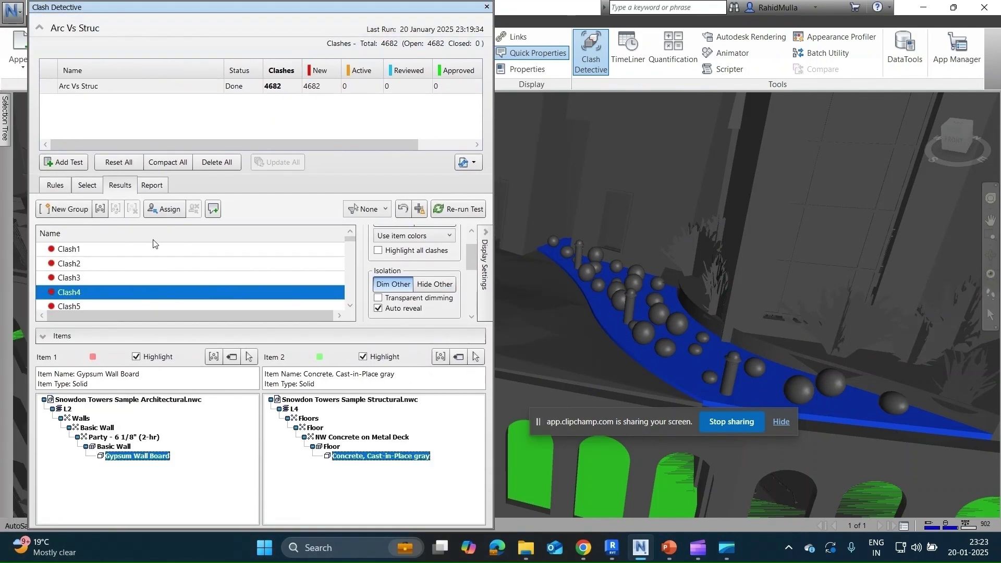
- Display Clash3 and switch Auto reveal off and on again
{"action": "left_click", "coordinate": [102, 281]}
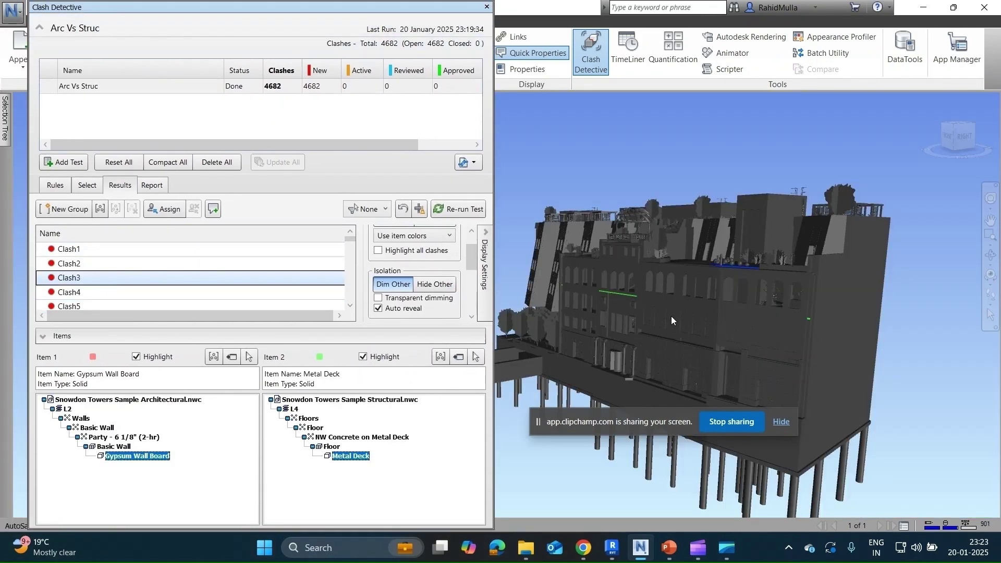
{"action": "left_click", "coordinate": [379, 309]}
{"action": "left_click", "coordinate": [379, 309]}
- Navigate close to the Clash3 items with the SteeringWheel, close the wheel and examine the area around them
{"action": "left_click", "coordinate": [990, 199]}
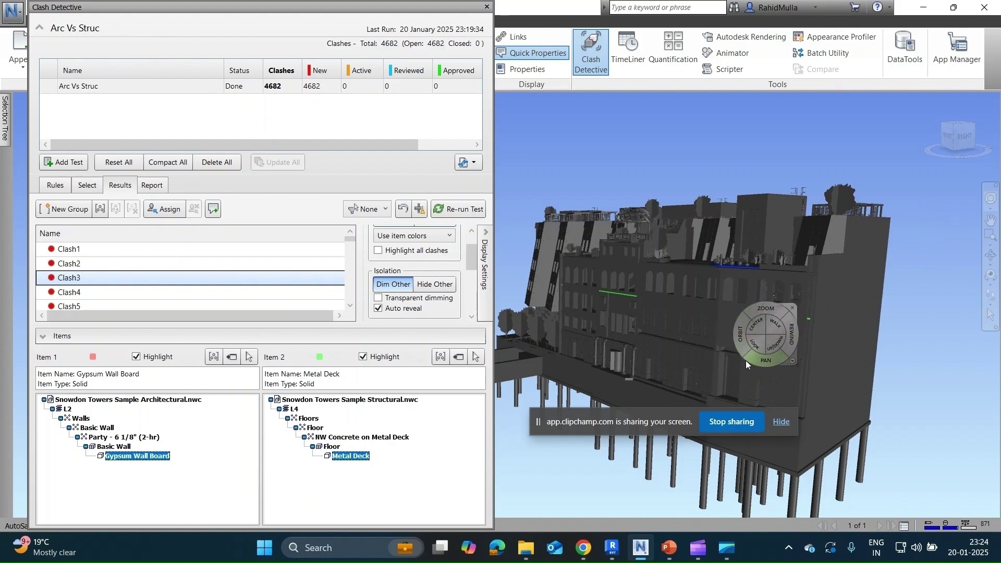
{"action": "left_click_drag", "start_coordinate": [777, 312], "coordinate": [756, 103]}
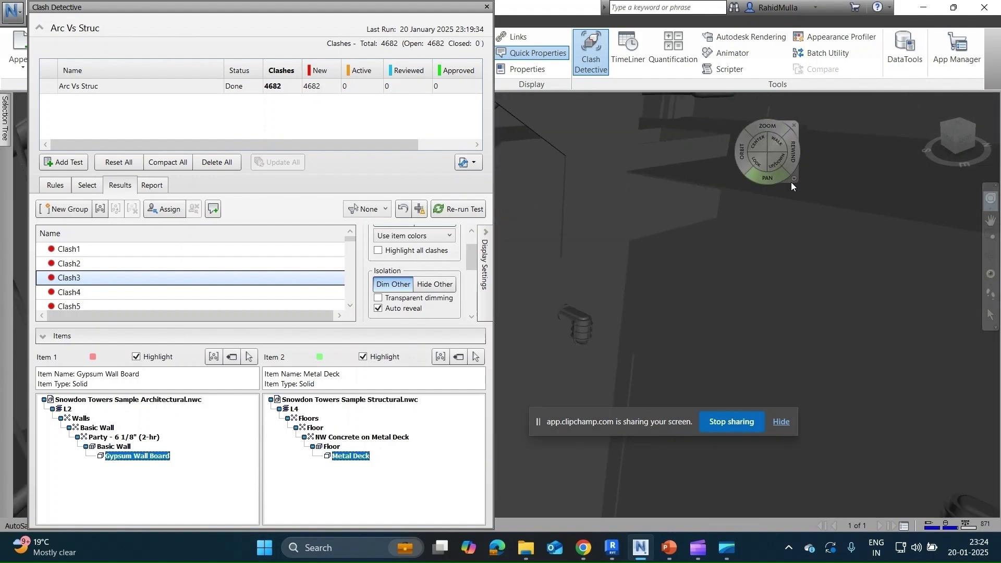
{"action": "left_click_drag", "start_coordinate": [756, 151], "coordinate": [749, 157]}
{"action": "left_click_drag", "start_coordinate": [825, 125], "coordinate": [753, 318]}
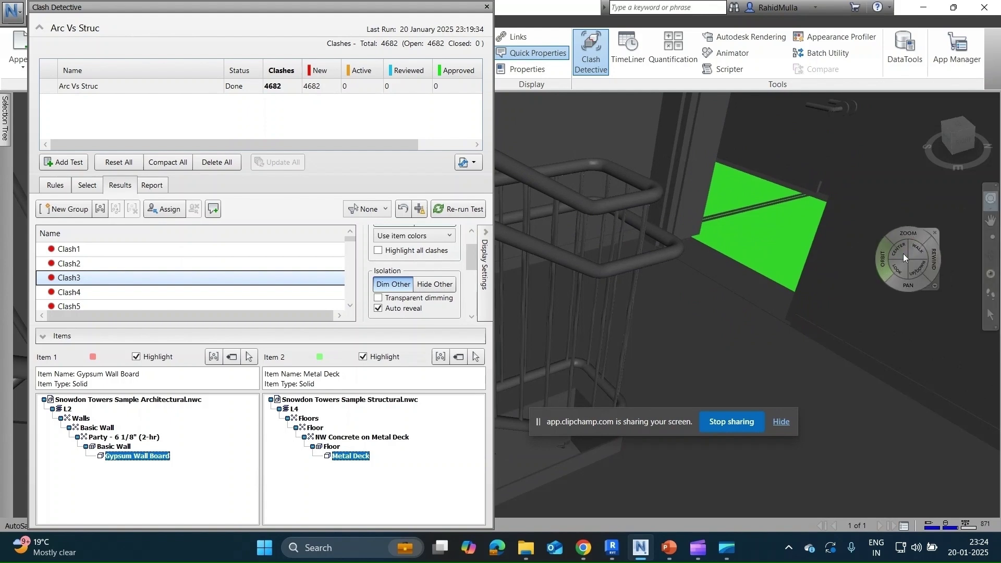
{"action": "left_click", "coordinate": [936, 232]}
{"action": "scroll", "coordinate": [443, 267], "scroll_direction": "down", "scroll_amount": 1}
{"action": "scroll", "coordinate": [444, 267], "scroll_direction": "down", "scroll_amount": 1}
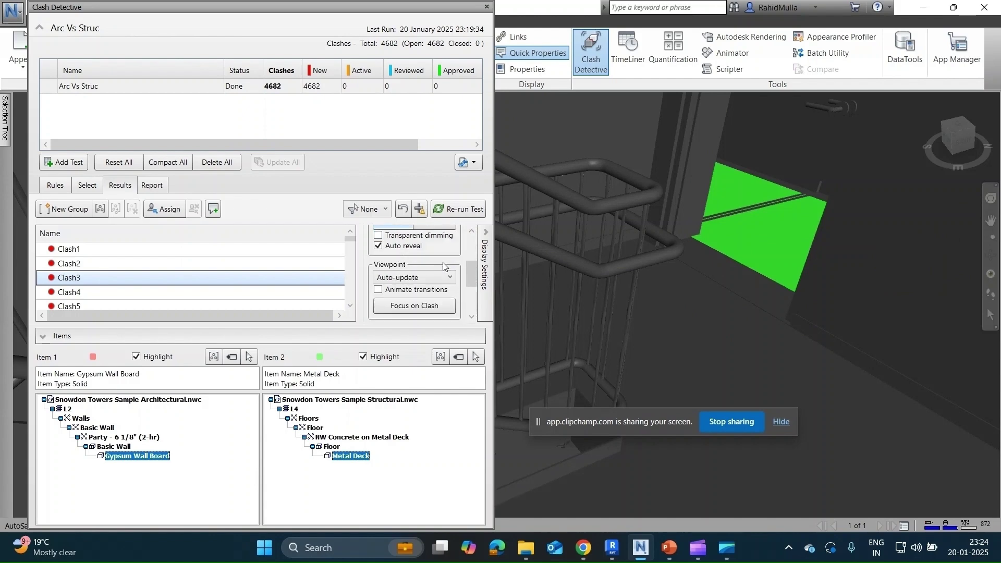
{"action": "scroll", "coordinate": [828, 262], "scroll_direction": "down", "scroll_amount": 5}
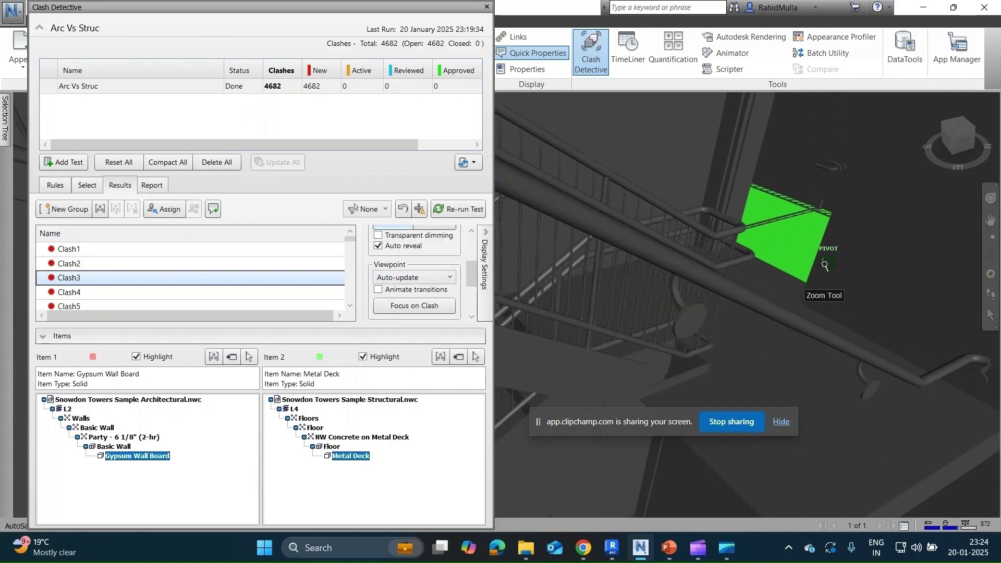
{"action": "scroll", "coordinate": [825, 266], "scroll_direction": "down", "scroll_amount": 3}
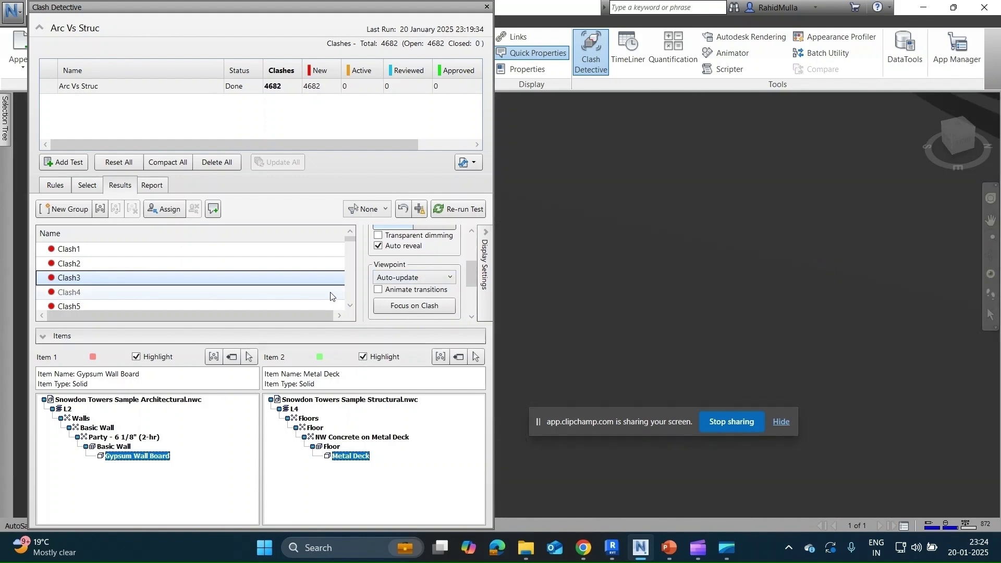
- Display Clash4 and inspect its location on the facade from further away
{"action": "left_click", "coordinate": [135, 292]}
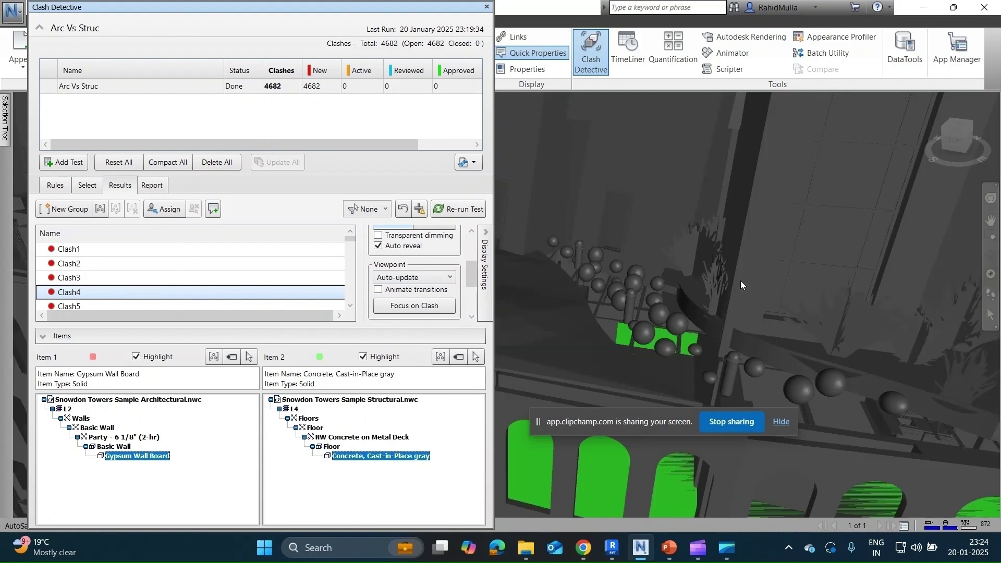
{"action": "scroll", "coordinate": [736, 285], "scroll_direction": "down", "scroll_amount": 5}
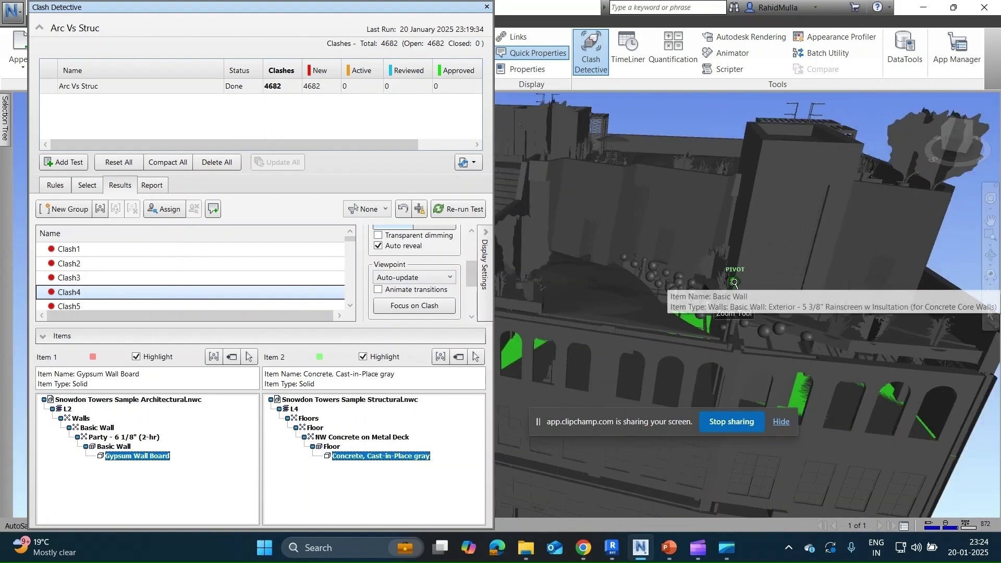
{"action": "scroll", "coordinate": [735, 287], "scroll_direction": "down", "scroll_amount": 2}
{"action": "middle_click_drag", "start_coordinate": [689, 299], "coordinate": [778, 288]}
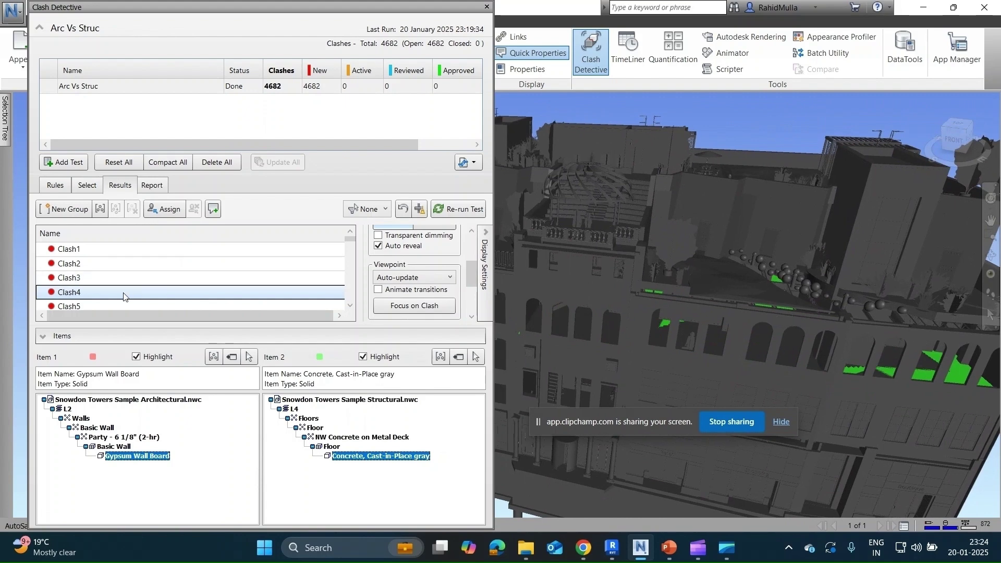
- Display Clash5, focus the view on it and inspect it from the facade side
{"action": "left_click", "coordinate": [85, 306]}
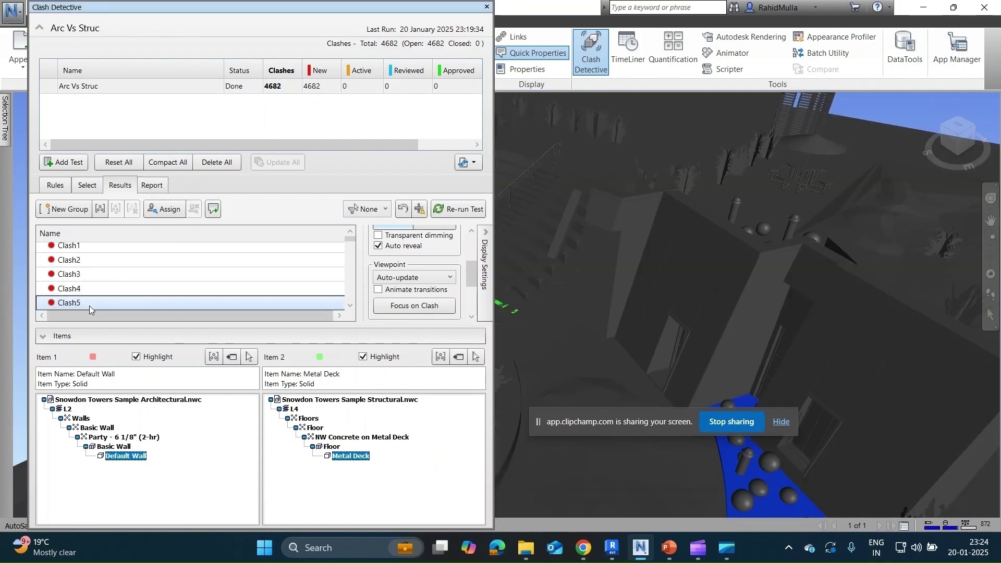
{"action": "left_click", "coordinate": [428, 307]}
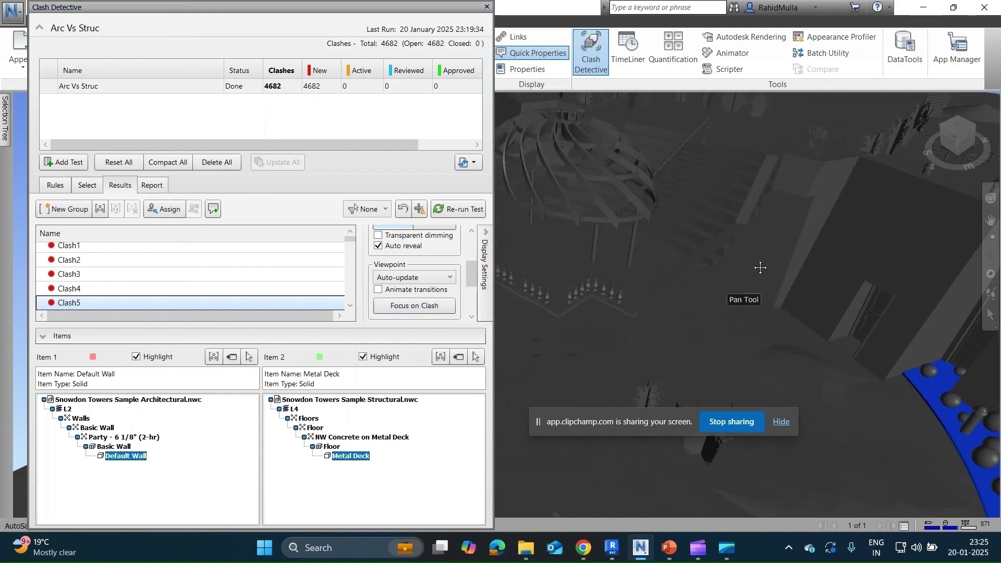
{"action": "mouse_move", "coordinate": [633, 285]}
{"action": "middle_mouse_down", "text": "shift"}
{"action": "mouse_move", "coordinate": [660, 250]}
{"action": "mouse_move", "coordinate": [560, 268]}
{"action": "middle_mouse_up", "text": "shift"}
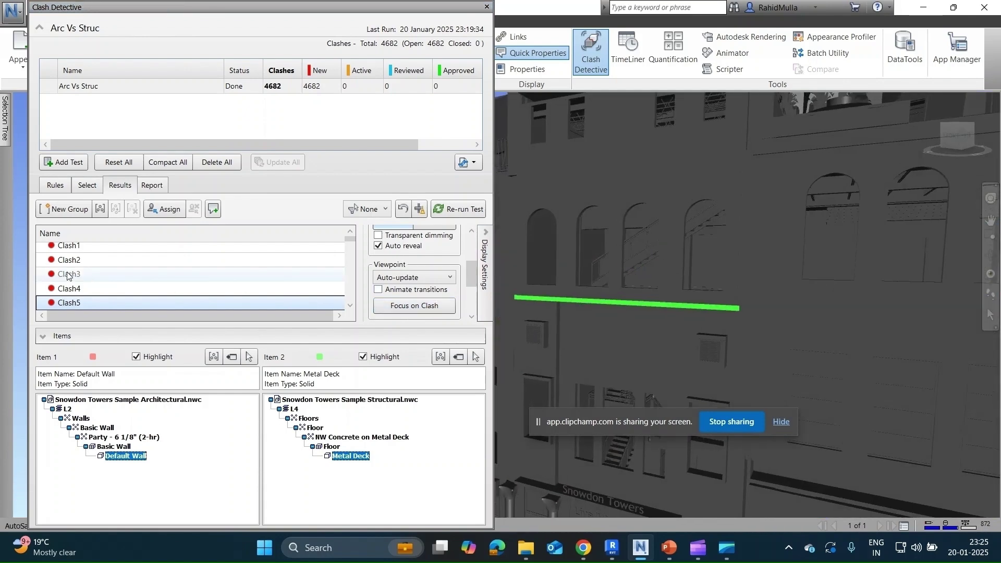
- Display Clash15, focus the view on it and examine its location by the rooftop pergola
{"action": "scroll", "coordinate": [70, 276], "scroll_direction": "down", "scroll_amount": 4}
{"action": "left_click", "coordinate": [72, 290]}
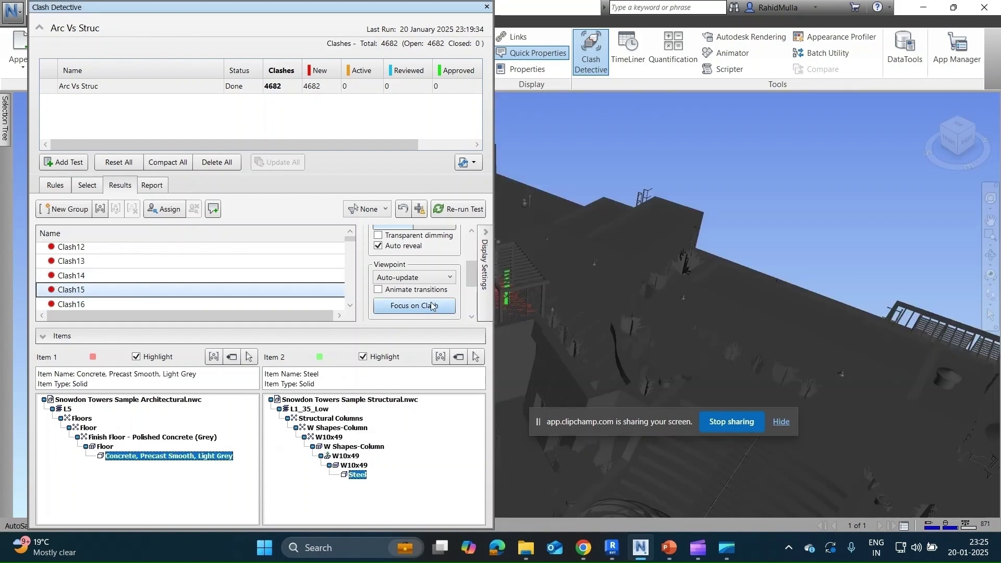
{"action": "left_click", "coordinate": [411, 308]}
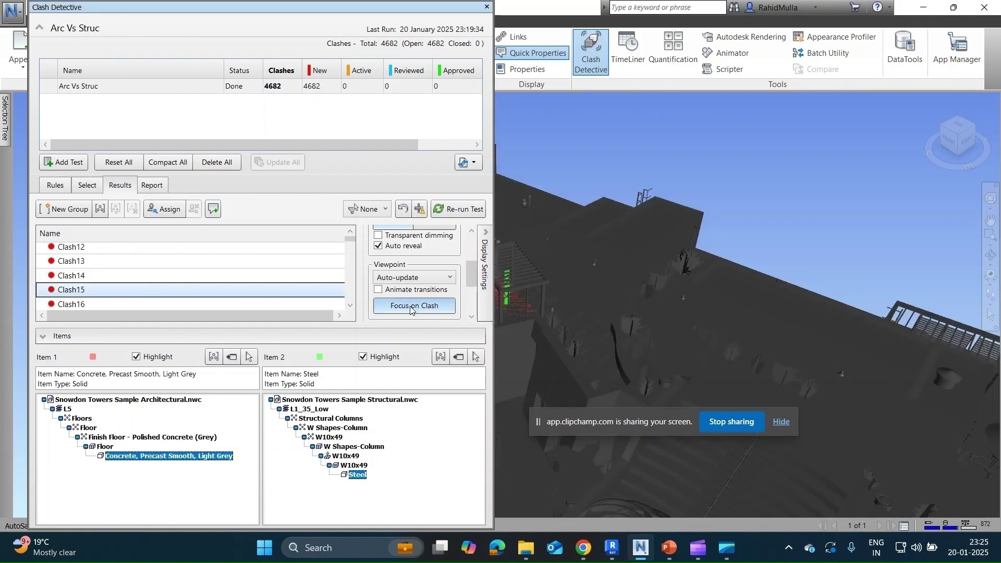
{"action": "middle_click_drag", "start_coordinate": [561, 293], "coordinate": [619, 300]}
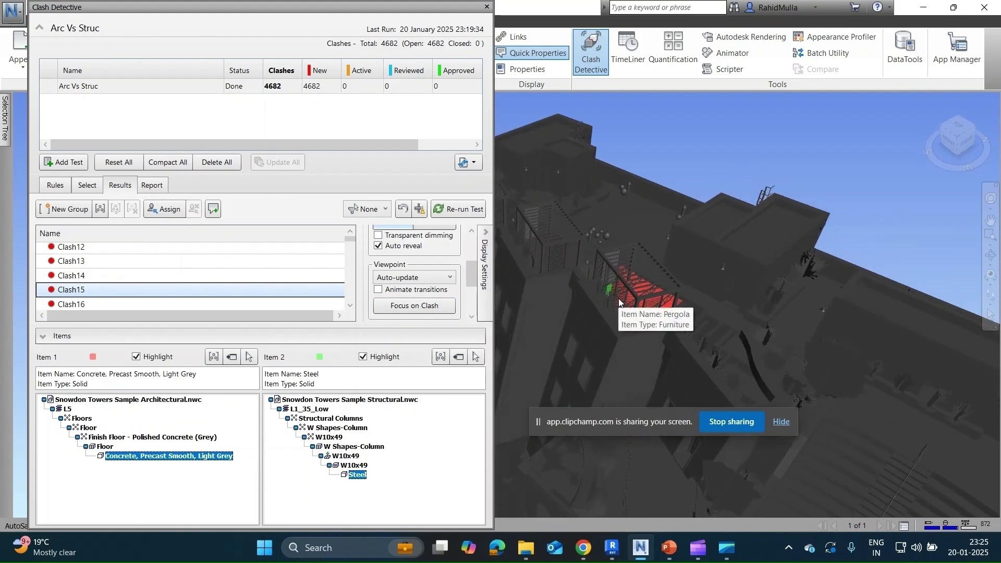
- Set the clash viewpoint mode to Manual and compare how Clash14 and Clash15 are displayed
{"action": "left_click", "coordinate": [404, 277]}
{"action": "left_click", "coordinate": [395, 315]}
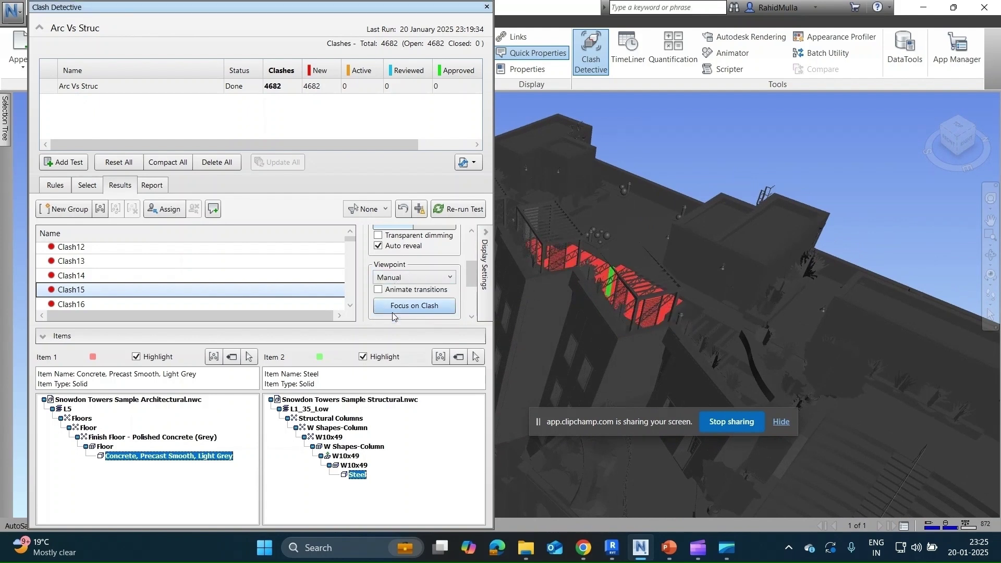
{"action": "left_click", "coordinate": [91, 277]}
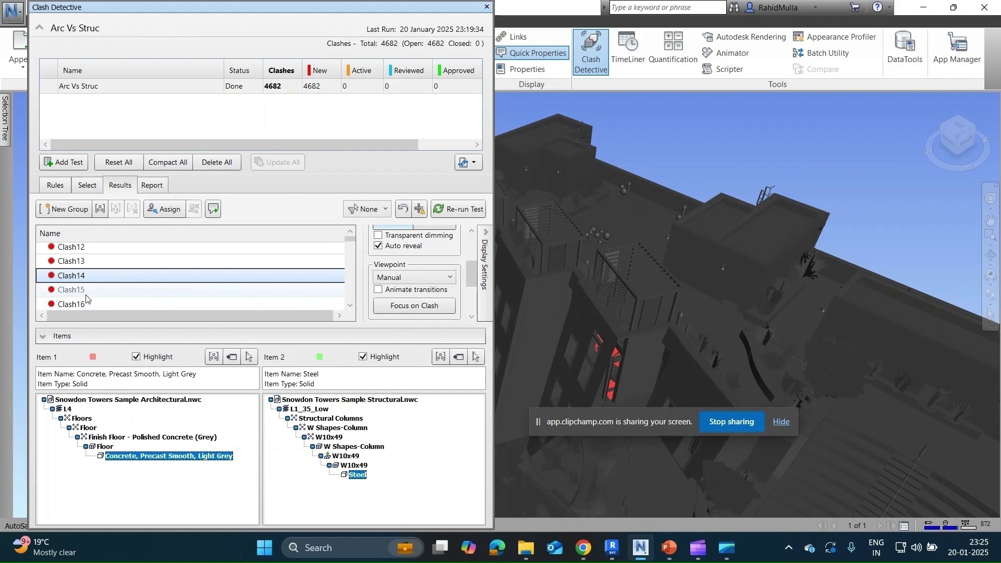
{"action": "left_click", "coordinate": [87, 290]}
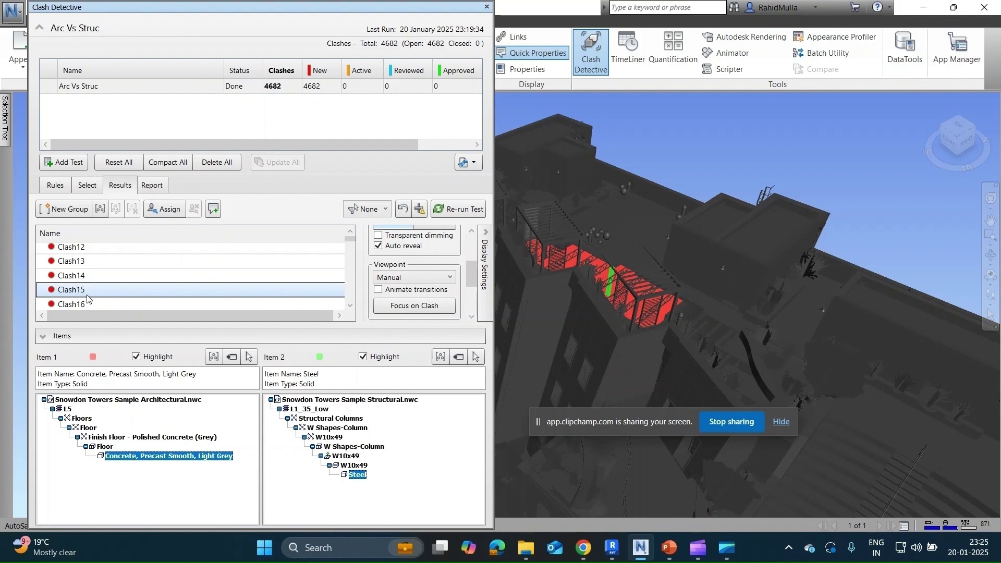
- Focus the view on Clash15 and inspect the surrounding rooftop
{"action": "left_click", "coordinate": [411, 307]}
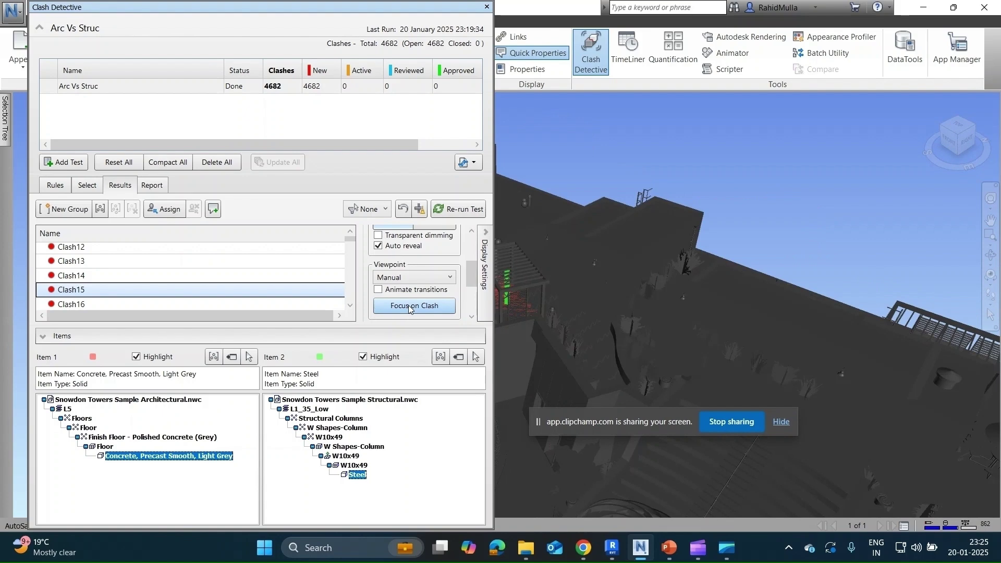
{"action": "middle_click_drag", "start_coordinate": [710, 275], "coordinate": [851, 256]}
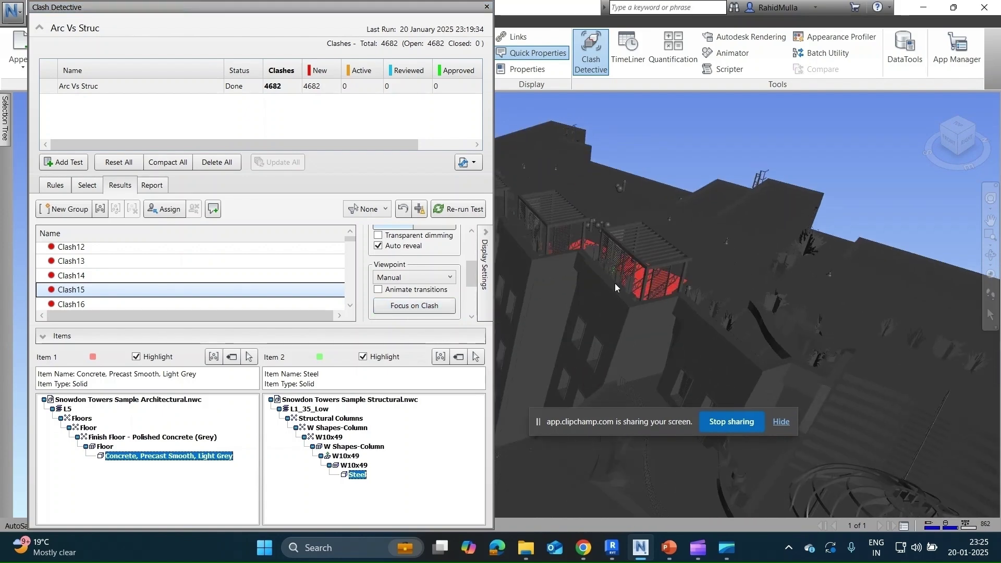
{"action": "mouse_move", "coordinate": [523, 280]}
{"action": "middle_mouse_down"}
{"action": "mouse_move", "coordinate": [655, 261]}
{"action": "mouse_move", "coordinate": [675, 283]}
{"action": "mouse_move", "coordinate": [722, 207]}
{"action": "mouse_move", "coordinate": [722, 183]}
{"action": "middle_mouse_up"}
- Display Clash26, focus the view on it and inspect the surrounding model
{"action": "scroll", "coordinate": [146, 277], "scroll_direction": "down", "scroll_amount": 4}
{"action": "left_click", "coordinate": [143, 292]}
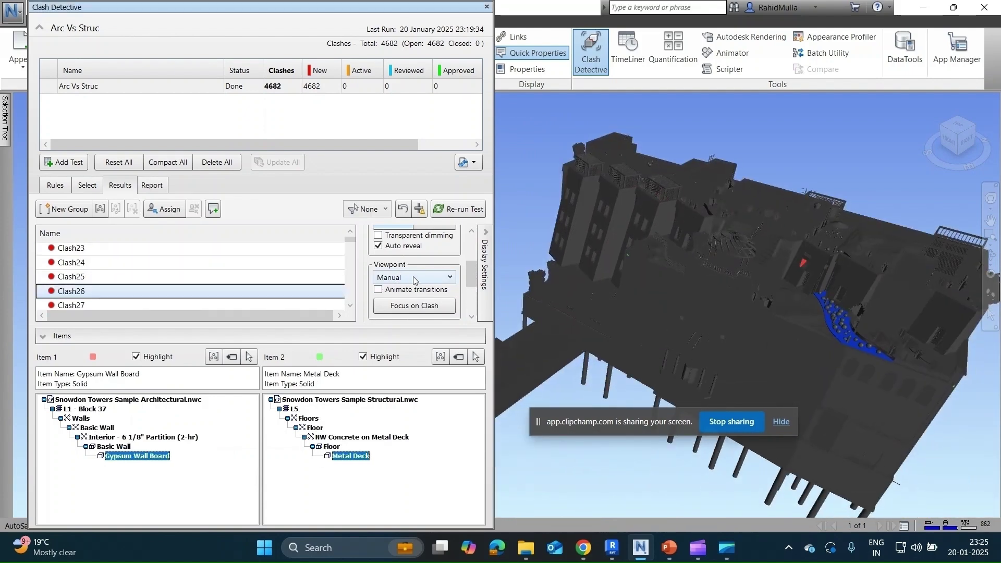
{"action": "left_click", "coordinate": [415, 305]}
{"action": "middle_click_drag", "start_coordinate": [627, 299], "coordinate": [719, 267]}
- Set the clash viewpoint mode back to Auto-update and display a clash further down the results list
{"action": "left_click", "coordinate": [386, 280]}
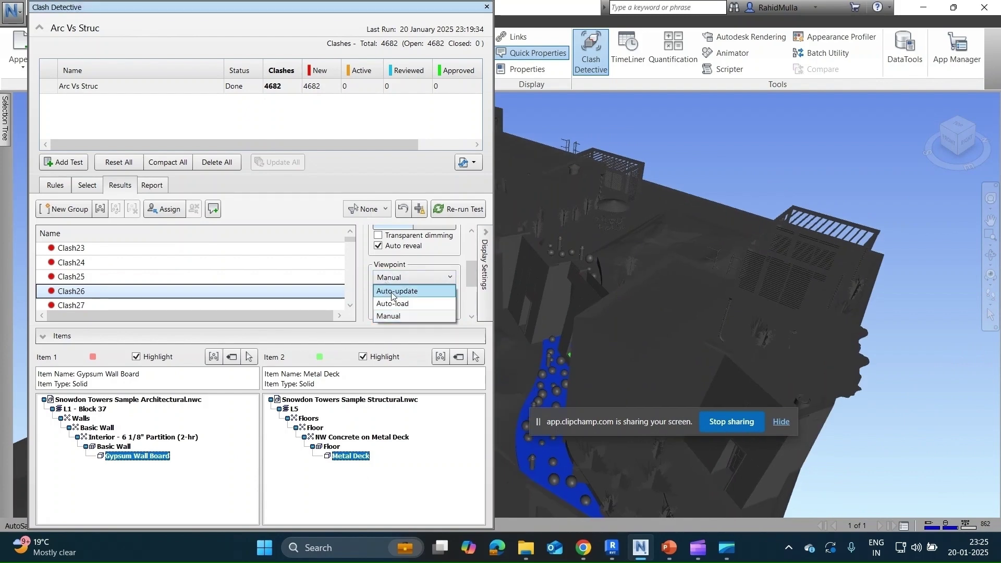
{"action": "left_click", "coordinate": [392, 292]}
{"action": "left_click_drag", "start_coordinate": [472, 286], "coordinate": [472, 305]}
{"action": "scroll", "coordinate": [402, 268], "scroll_direction": "down", "scroll_amount": 1}
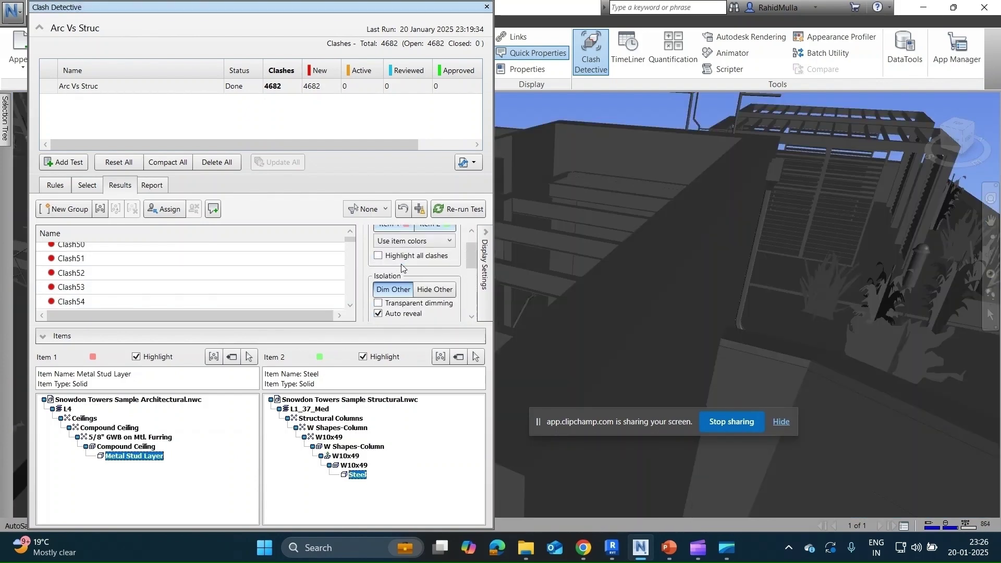
- Hide and restore the display settings and the clash item details
{"action": "scroll", "coordinate": [403, 269], "scroll_direction": "up", "scroll_amount": 1}
{"action": "left_click", "coordinate": [488, 250]}
{"action": "left_click", "coordinate": [488, 249]}
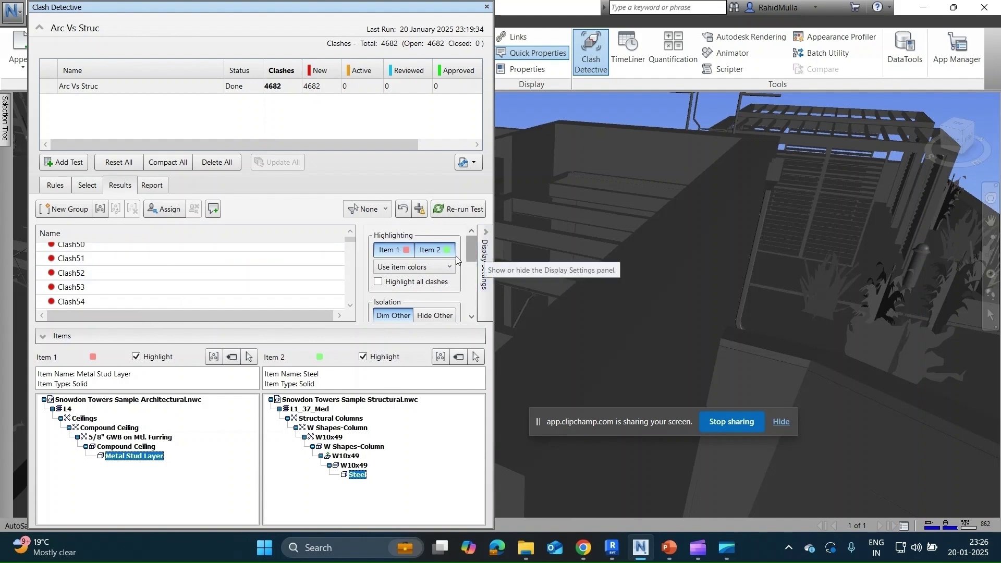
{"action": "left_click", "coordinate": [50, 336]}
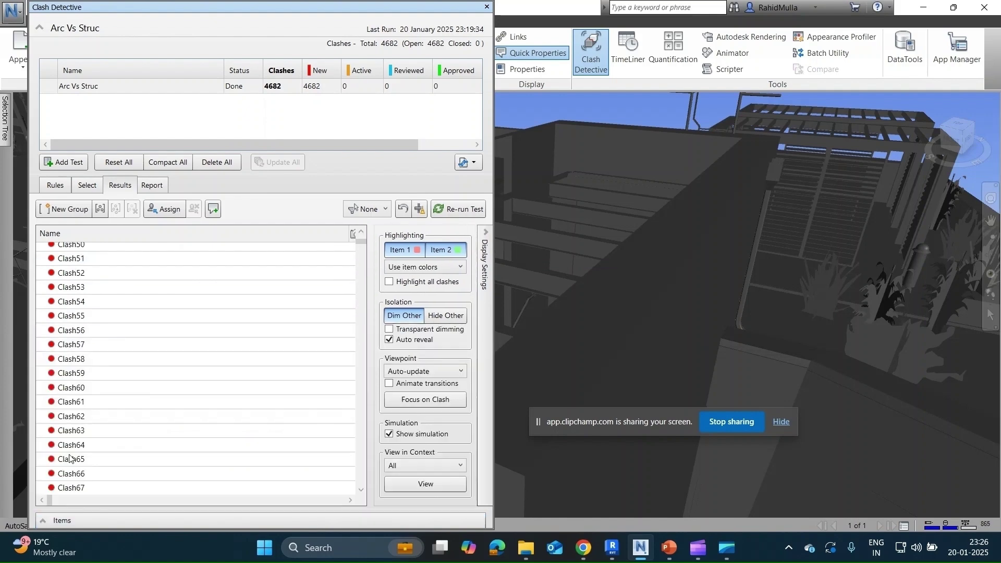
{"action": "left_click", "coordinate": [61, 523]}
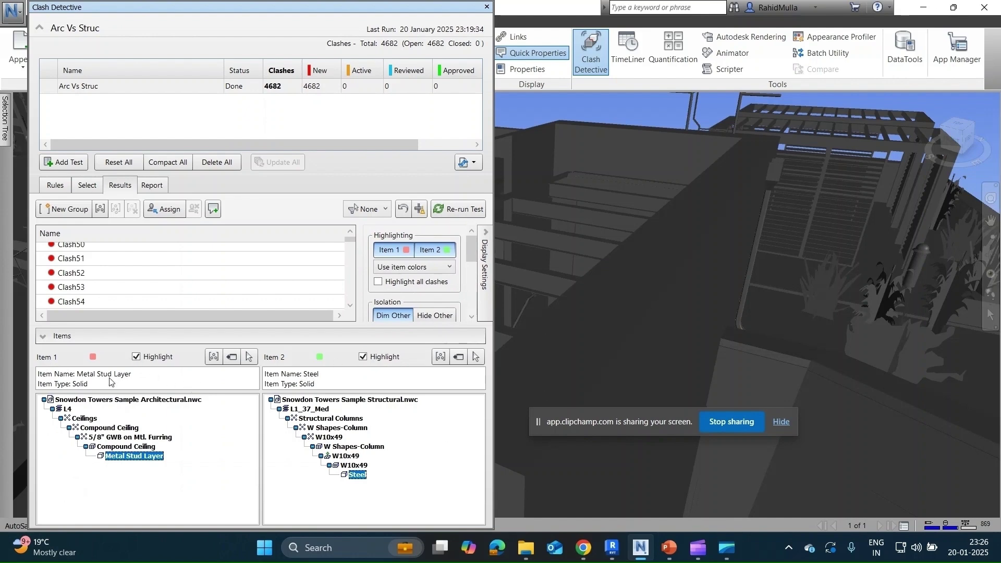
- Turn on Transparent dimming and turn off Auto reveal for the clash between the Metal Stud Layer and the steel column
{"action": "scroll", "coordinate": [719, 230], "scroll_direction": "down", "scroll_amount": 5}
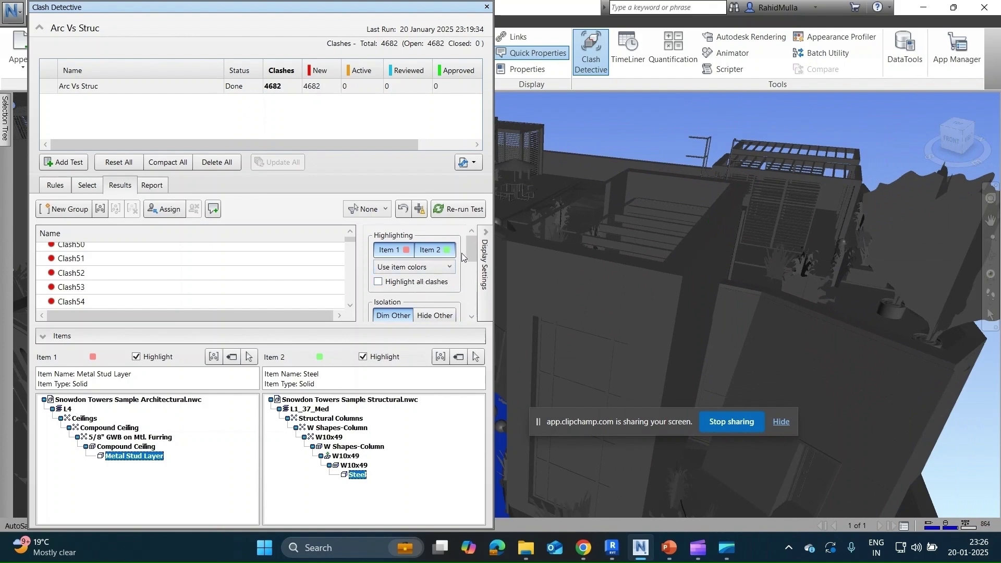
{"action": "left_click_drag", "start_coordinate": [471, 252], "coordinate": [471, 263]}
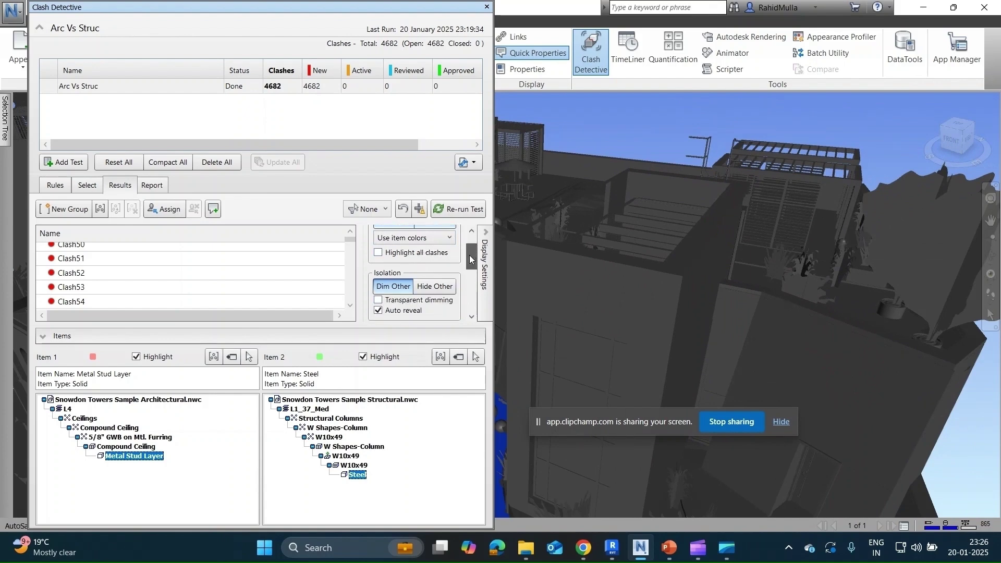
{"action": "left_click", "coordinate": [378, 292]}
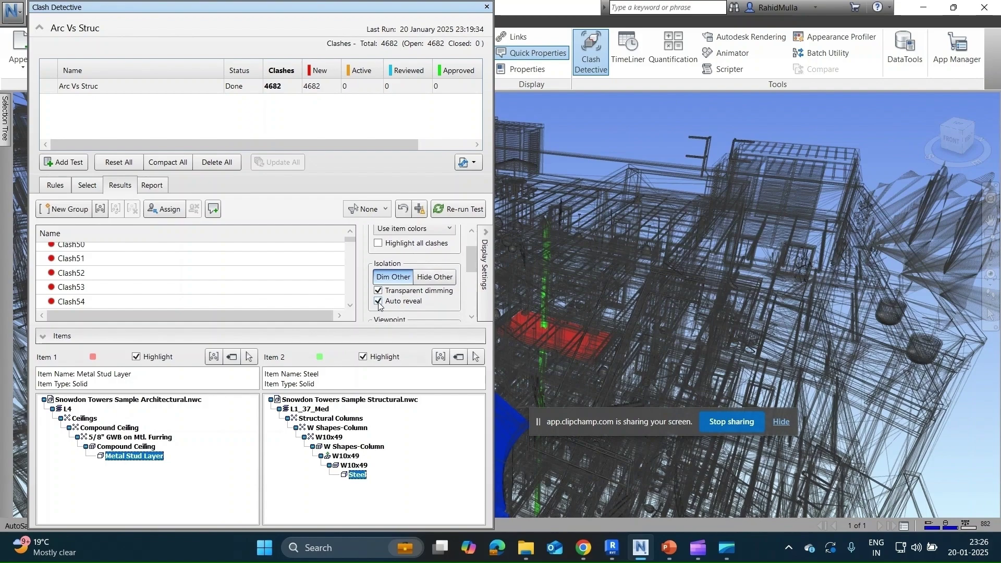
{"action": "left_click", "coordinate": [379, 302]}
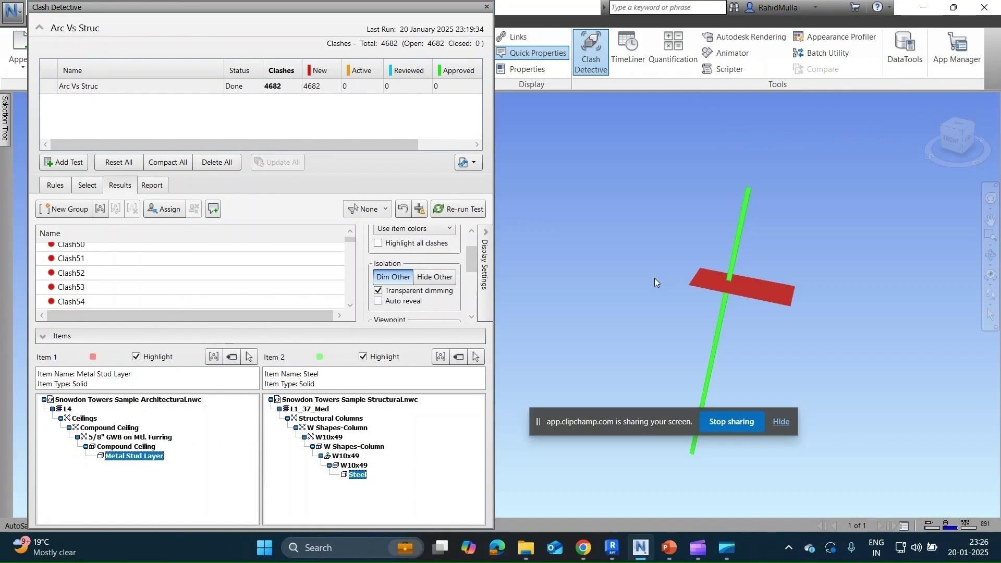
- Display Clash1 at the start of the results list and look at the form for assigning it
{"action": "middle_click_drag", "start_coordinate": [655, 277], "coordinate": [700, 242], "text": "shift"}
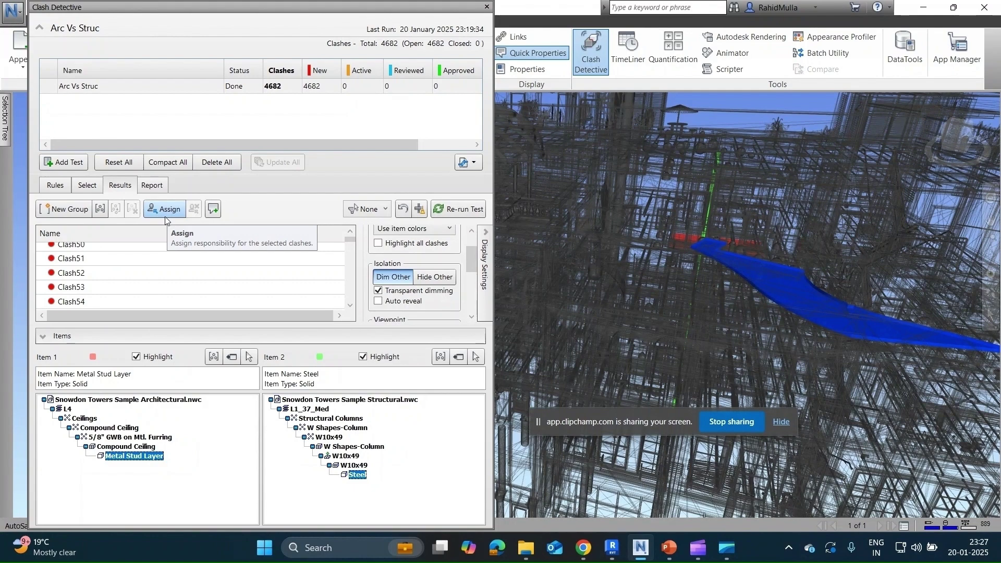
{"action": "scroll", "coordinate": [168, 280], "scroll_direction": "up", "scroll_amount": 5}
{"action": "scroll", "coordinate": [167, 283], "scroll_direction": "up", "scroll_amount": 11}
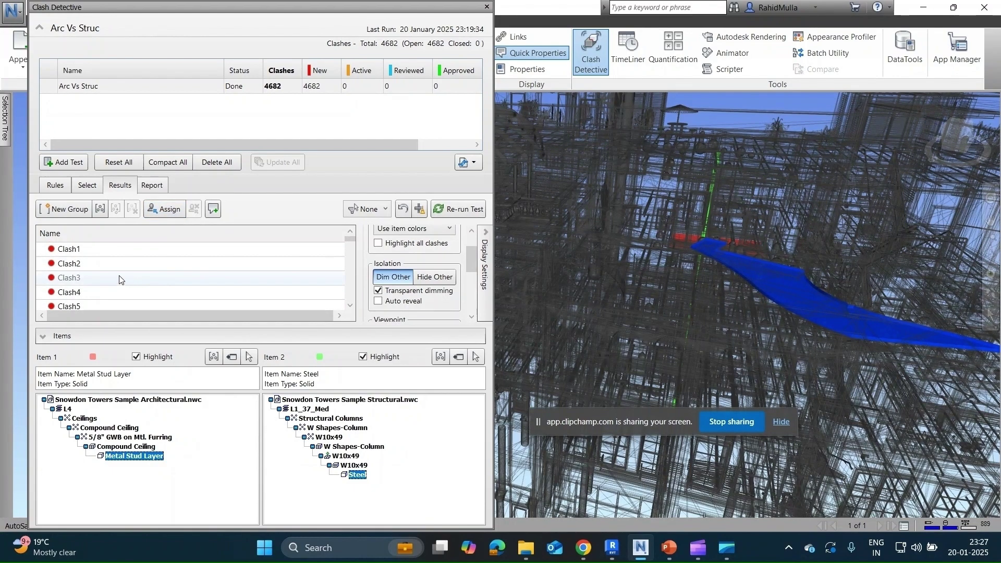
{"action": "left_click", "coordinate": [76, 255]}
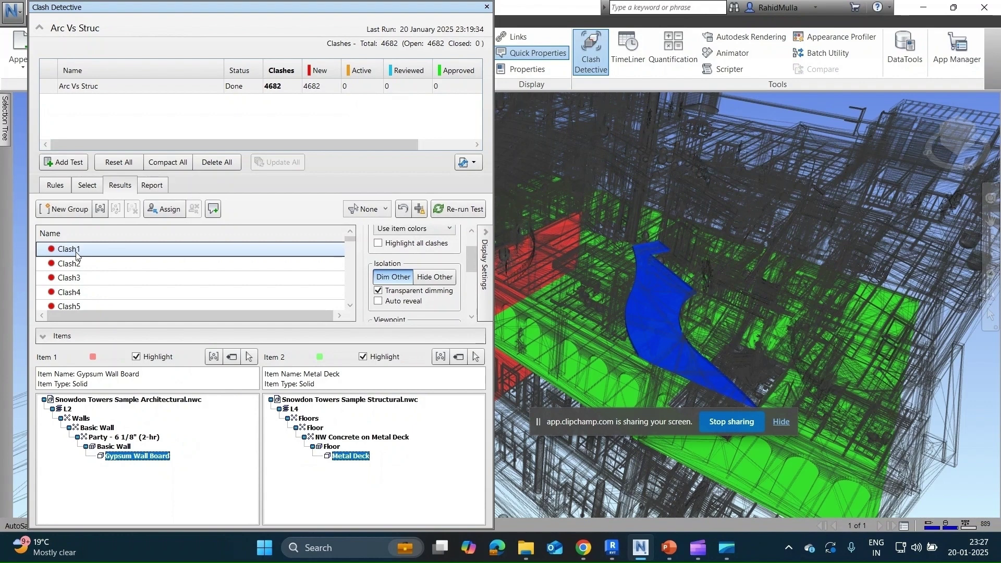
{"action": "left_click", "coordinate": [174, 212]}
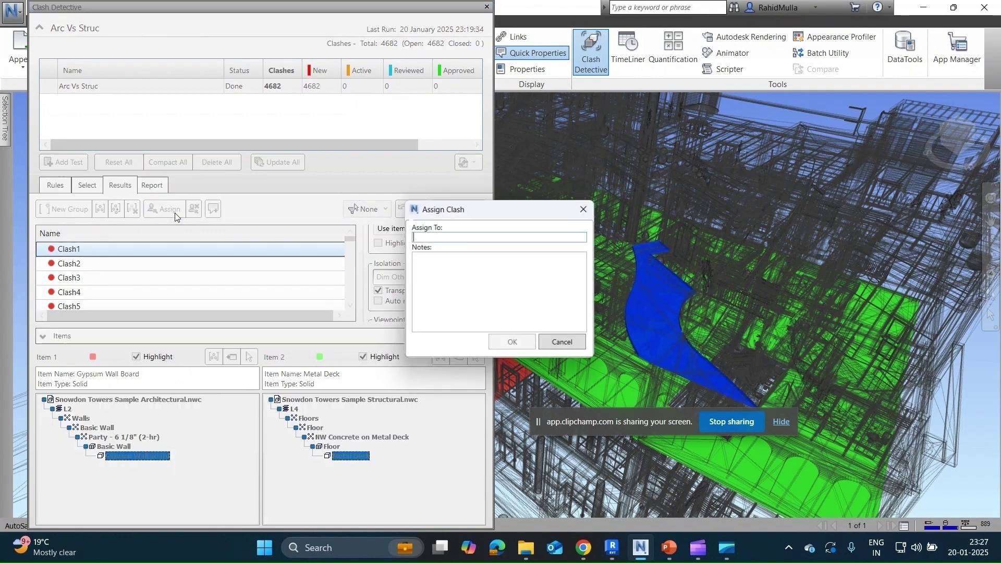
{"action": "left_click", "coordinate": [588, 208]}
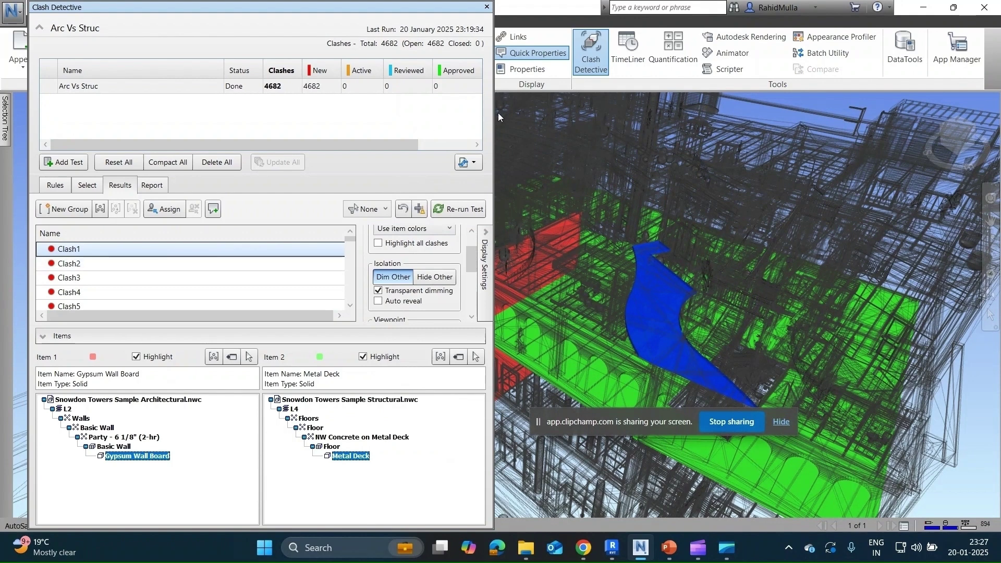
- Widen the Clash Detective window to reveal the status column and set Clash1's status to Resolved
{"action": "left_click_drag", "start_coordinate": [494, 113], "coordinate": [949, 104]}
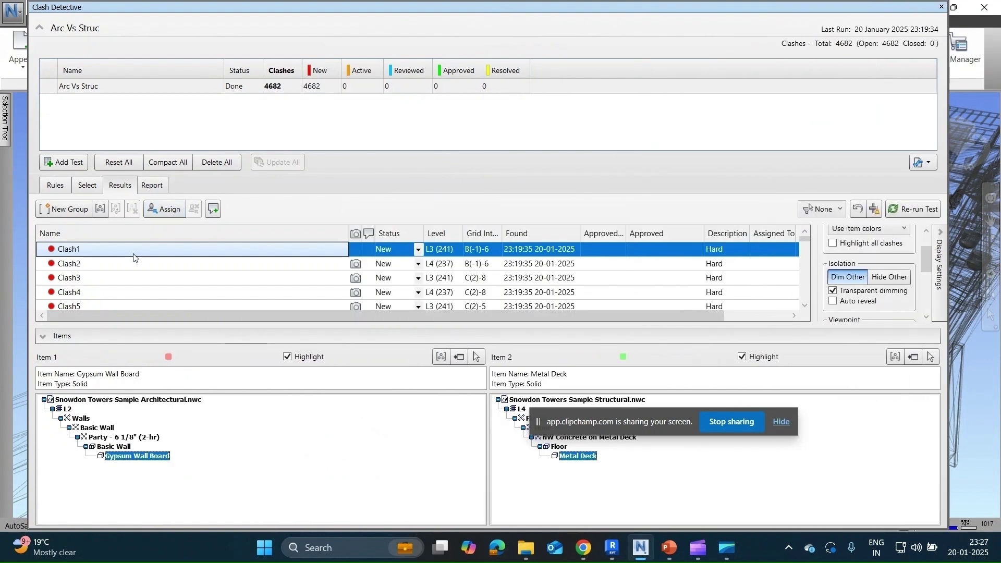
{"action": "left_click", "coordinate": [418, 249]}
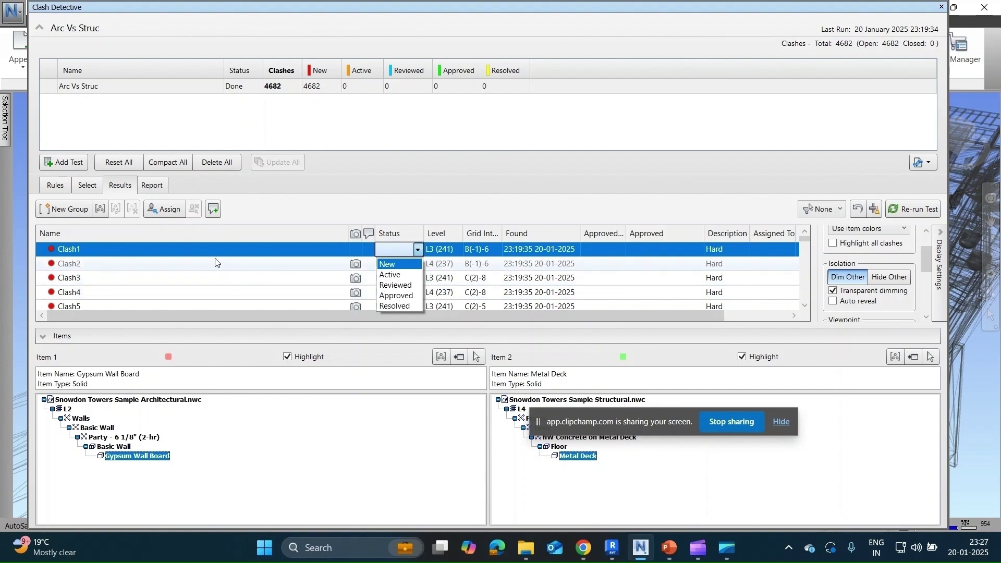
{"action": "left_click", "coordinate": [388, 306]}
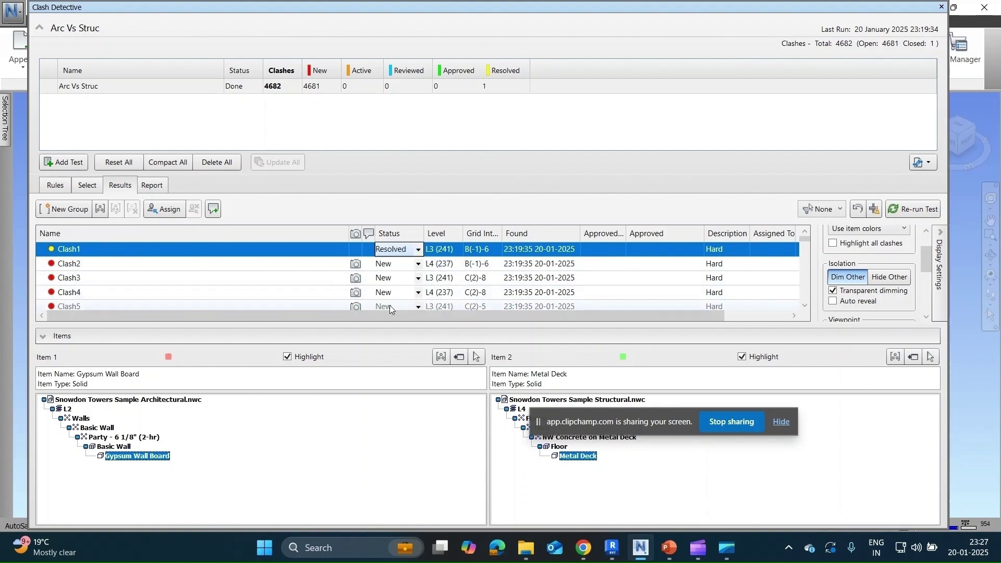
- Set Clash2's status to Approved
{"action": "left_click", "coordinate": [217, 263]}
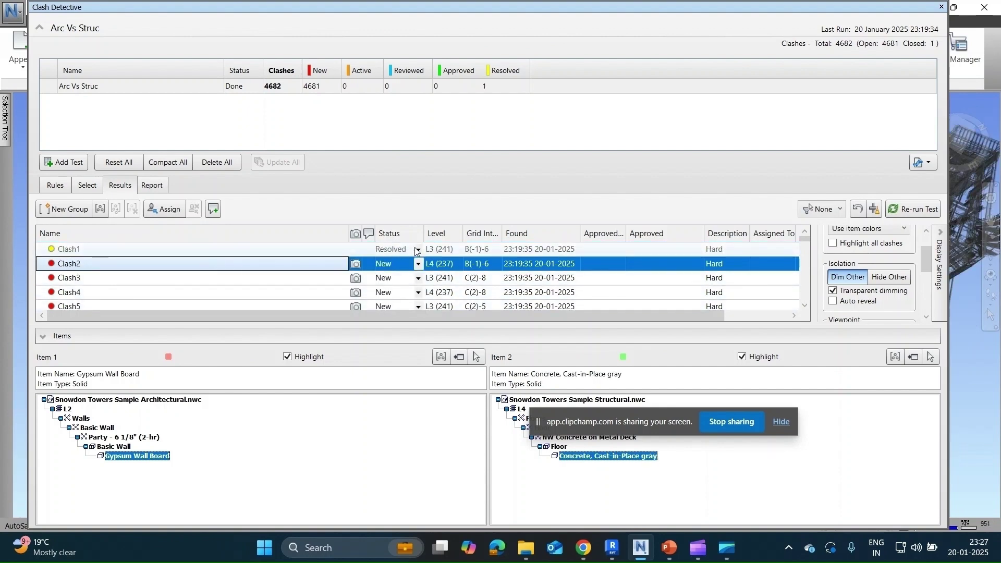
{"action": "left_click", "coordinate": [419, 263]}
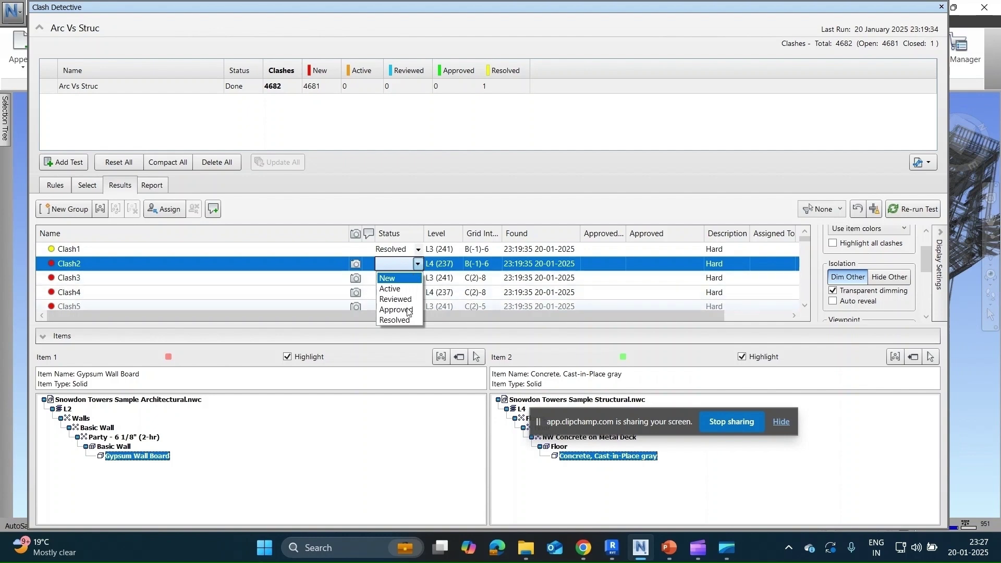
{"action": "left_click", "coordinate": [408, 310]}
{"action": "left_click", "coordinate": [230, 279]}
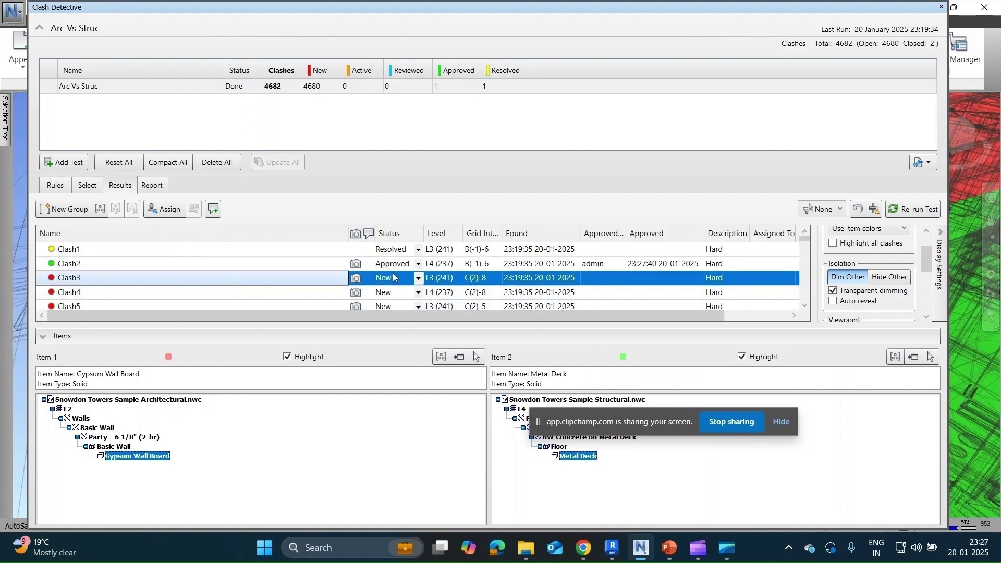
- Change the status of Clash2 to Active and look at its status options again
{"action": "left_click", "coordinate": [418, 264]}
{"action": "left_click", "coordinate": [419, 264]}
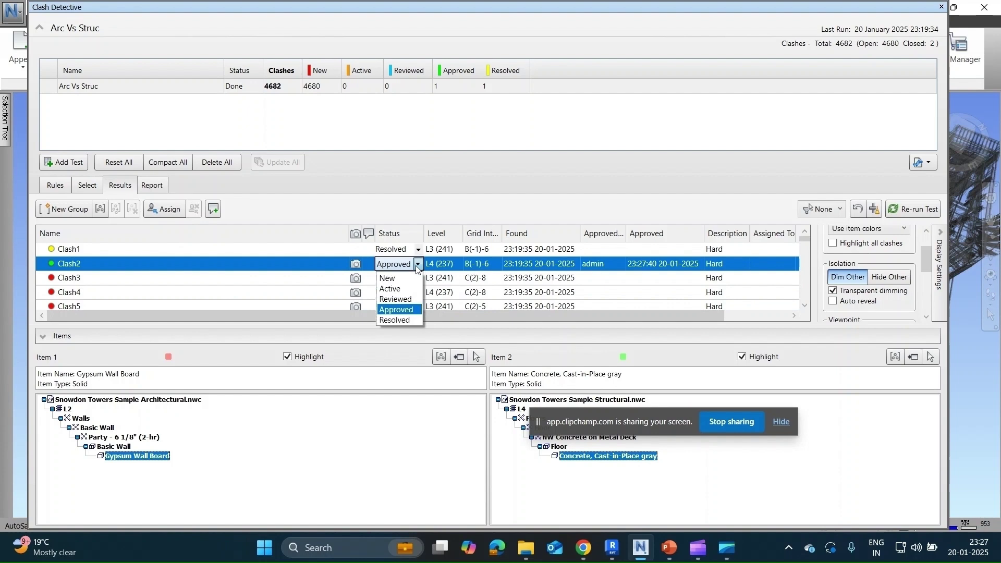
{"action": "left_click", "coordinate": [404, 288]}
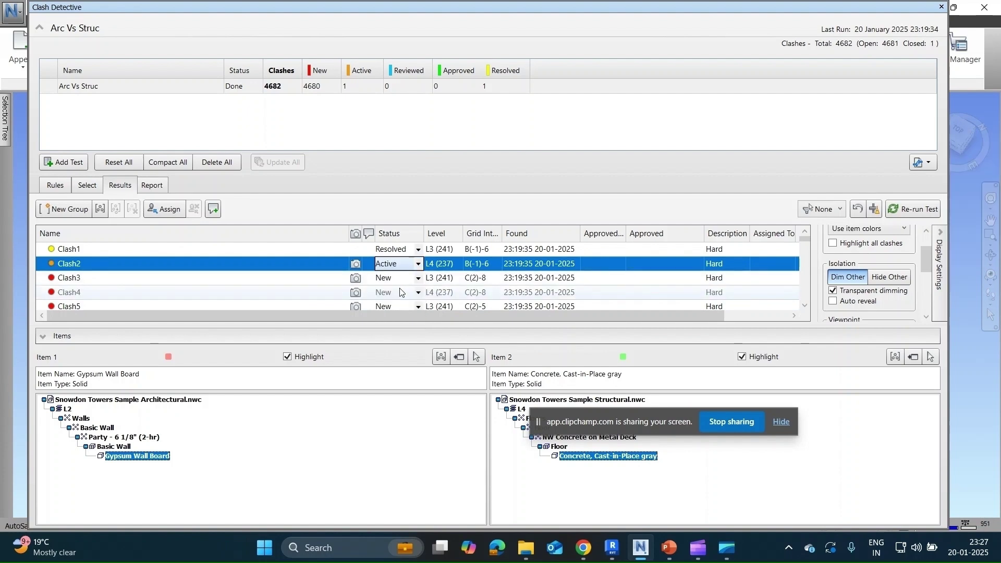
{"action": "left_click", "coordinate": [263, 282]}
{"action": "left_click", "coordinate": [419, 264]}
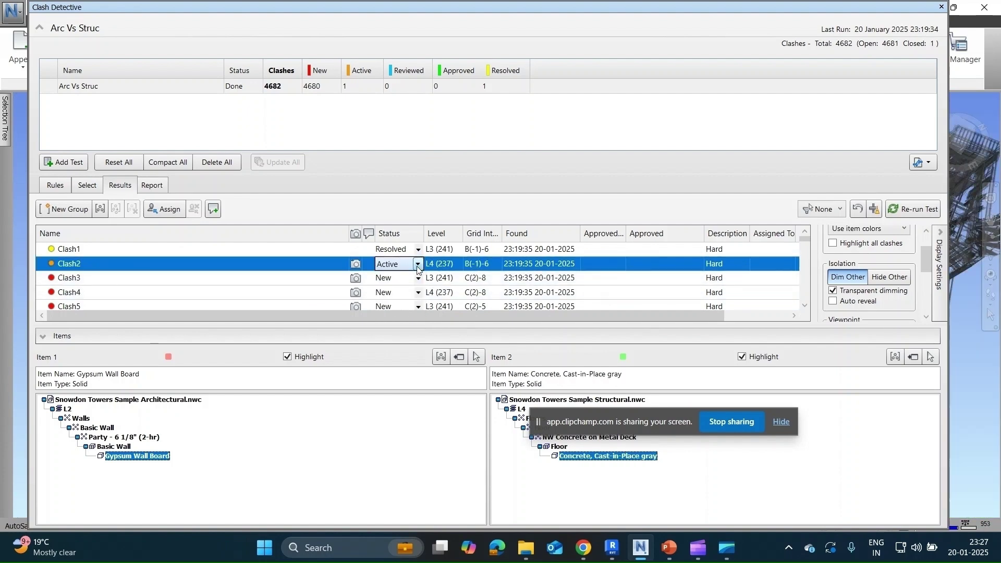
{"action": "left_click", "coordinate": [419, 265]}
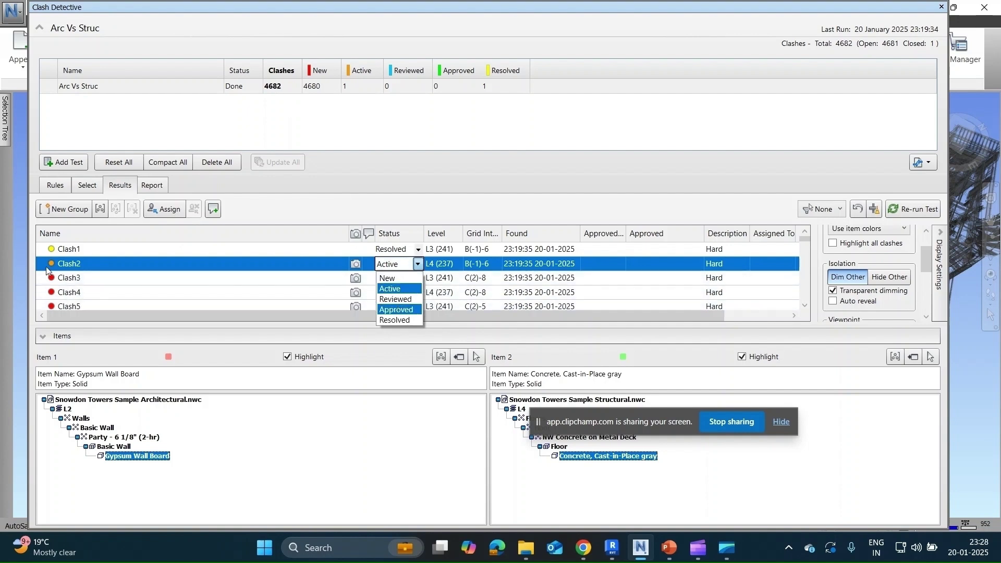
- Set Clash5's status to Approved
{"action": "left_click", "coordinate": [69, 306]}
{"action": "left_click", "coordinate": [418, 306]}
{"action": "left_click", "coordinate": [396, 351]}
- Set Clash8's status to Resolved
{"action": "scroll", "coordinate": [118, 277], "scroll_direction": "down", "scroll_amount": 2}
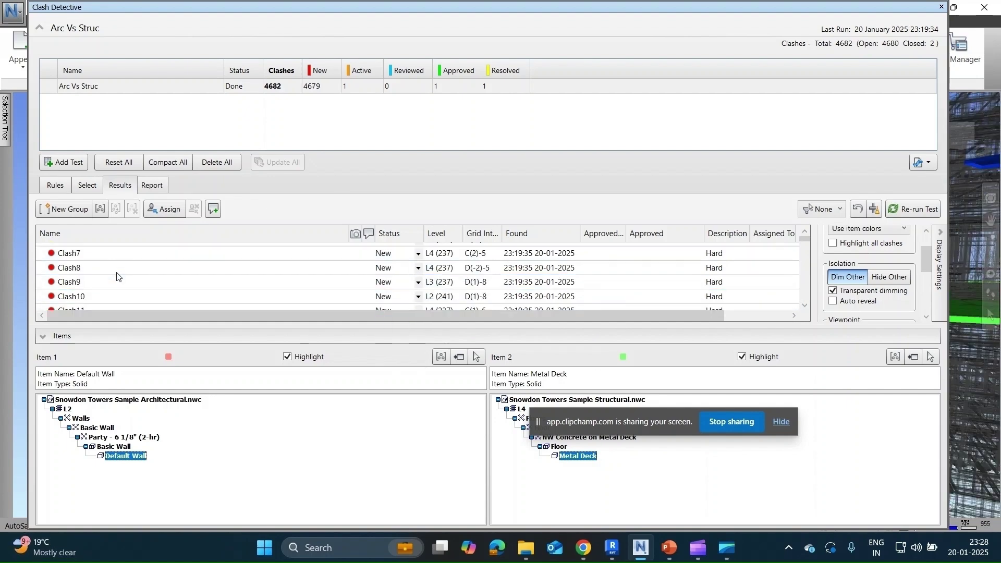
{"action": "scroll", "coordinate": [116, 276], "scroll_direction": "up", "scroll_amount": 2}
{"action": "scroll", "coordinate": [117, 277], "scroll_direction": "down", "scroll_amount": 2}
{"action": "left_click", "coordinate": [117, 274]}
{"action": "left_click", "coordinate": [418, 268]}
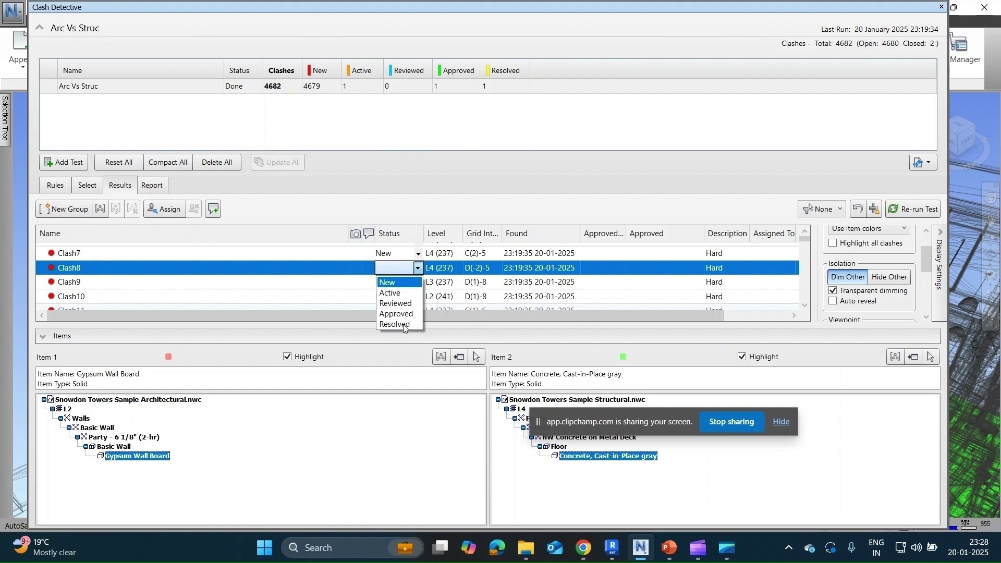
{"action": "left_click", "coordinate": [404, 324]}
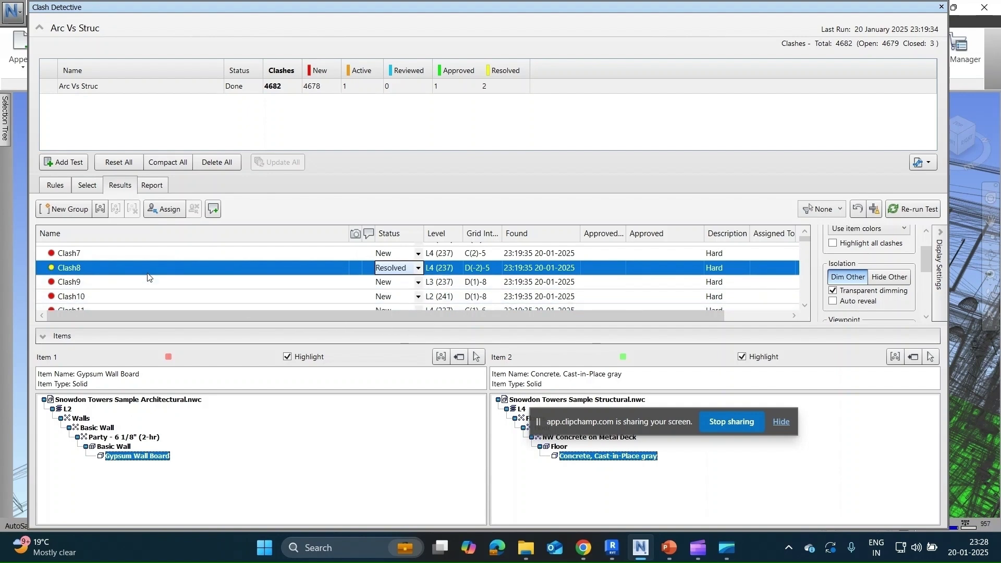
- Set Clash9's status to Active
{"action": "left_click", "coordinate": [71, 282]}
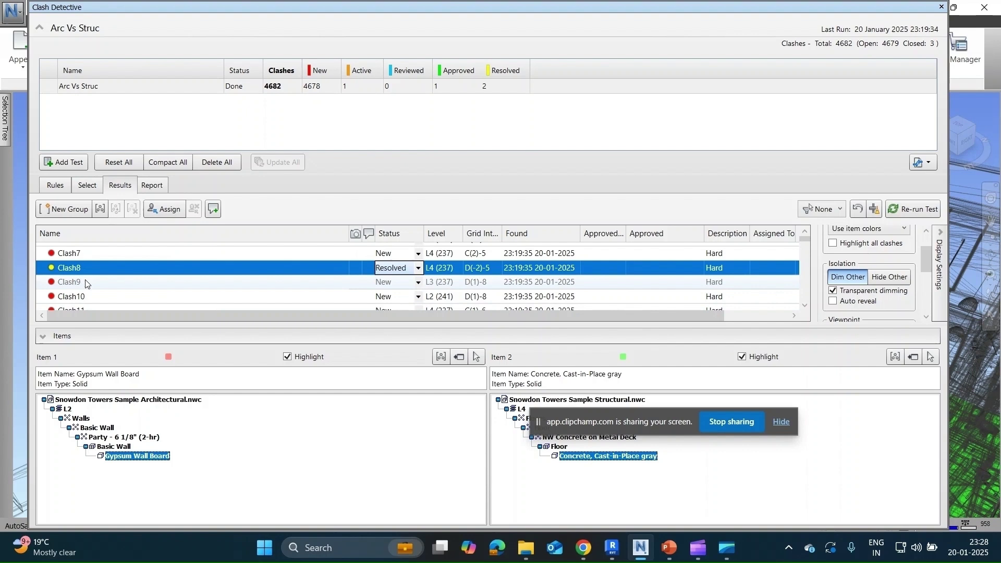
{"action": "left_click", "coordinate": [407, 282]}
{"action": "left_click", "coordinate": [406, 308]}
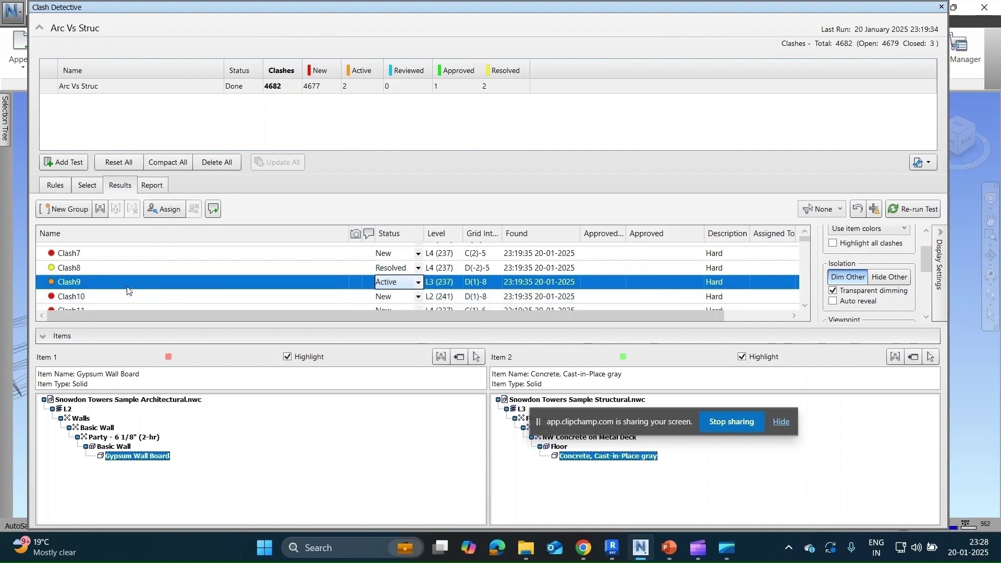
- Assign Clash9 to the responsible person by first name, with a note to resolve it at the earliest
{"action": "left_click", "coordinate": [168, 209]}
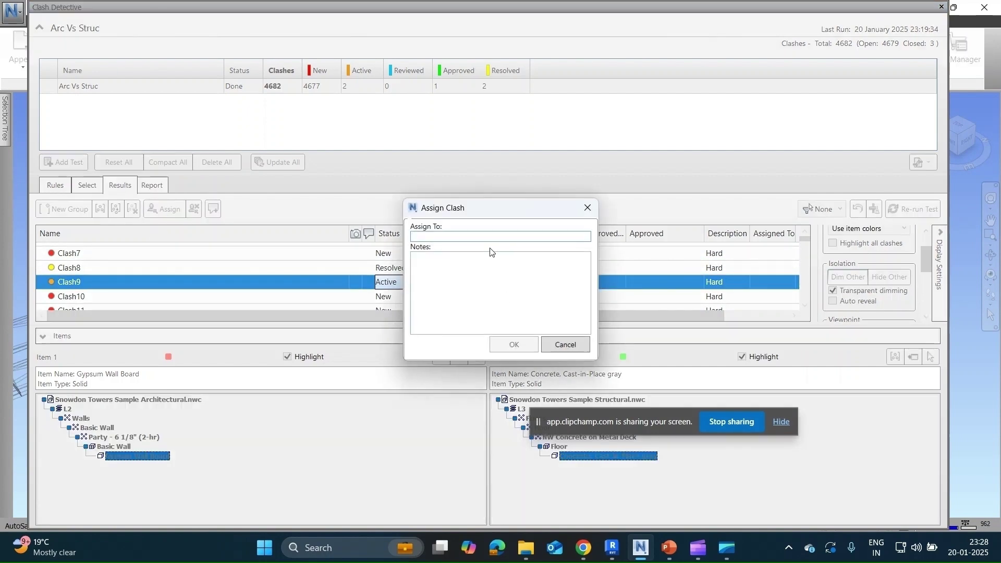
{"action": "type", "text": "Rahid"}
{"action": "key", "text": "Tab"}
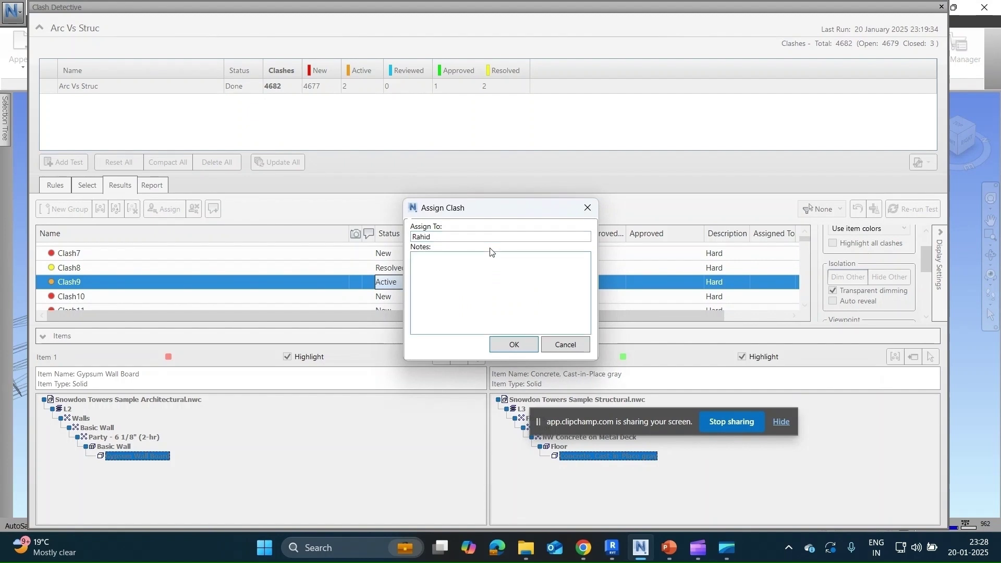
{"action": "type", "text": "Resolove ar"}
{"action": "key", "text": "Left"}
{"action": "key", "text": "Left"}
{"action": "type", "text": "this"}
{"action": "key", "text": "BackSpace"}
{"action": "type", "text": "t the eae"}
{"action": "key", "text": "BackSpace"}
{"action": "type", "text": "rliest"}
{"action": "left_click", "coordinate": [517, 346]}
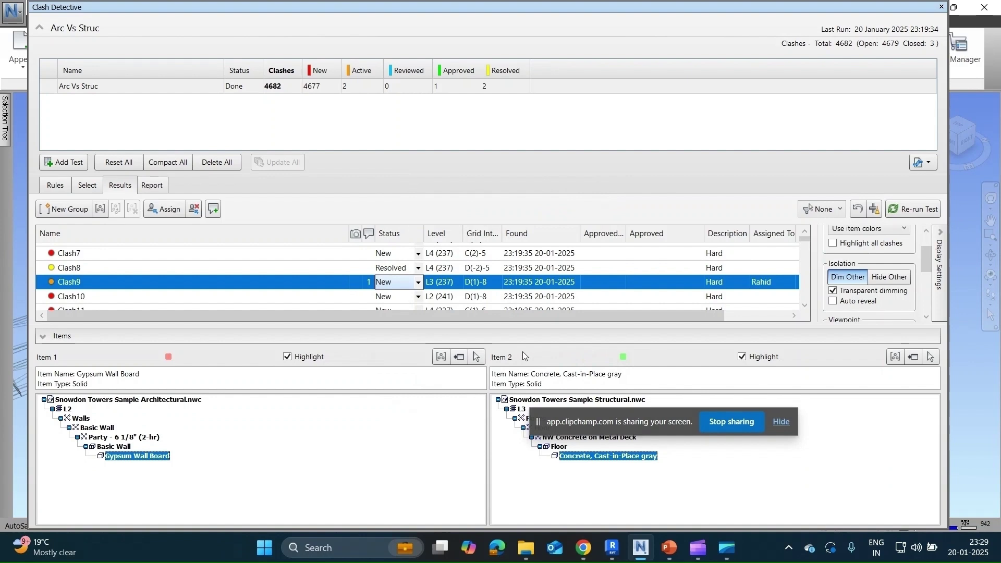
- Move the clash window aside, check the available add-in tools in Revit, and return to Navisworks
{"action": "left_click_drag", "start_coordinate": [691, 8], "coordinate": [600, 202]}
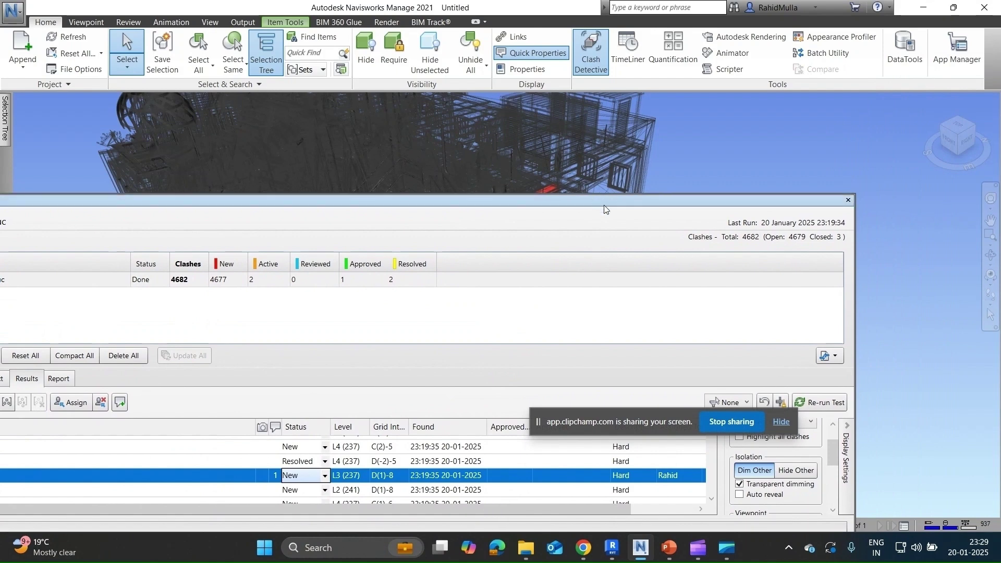
{"action": "left_click", "coordinate": [611, 549]}
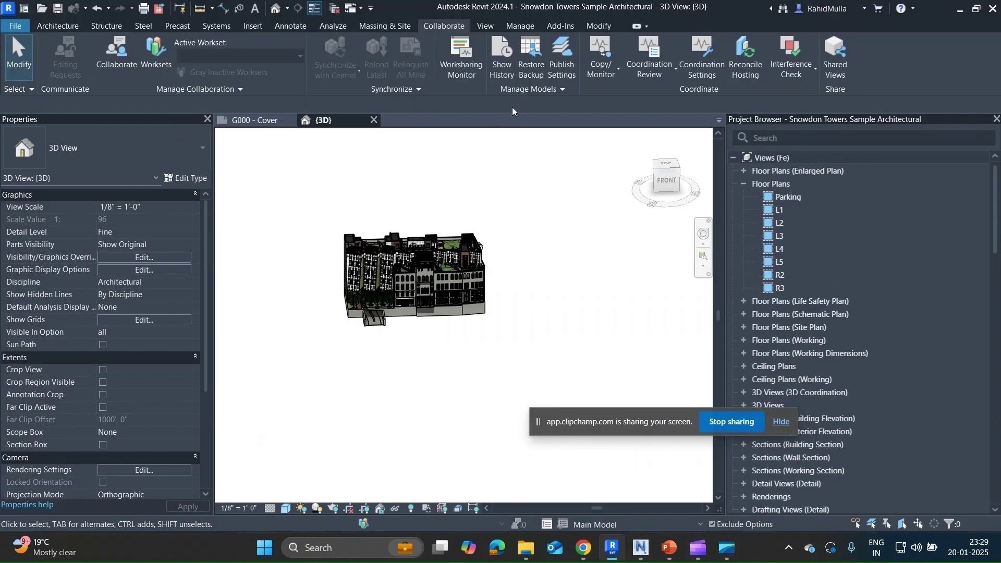
{"action": "left_click", "coordinate": [556, 27]}
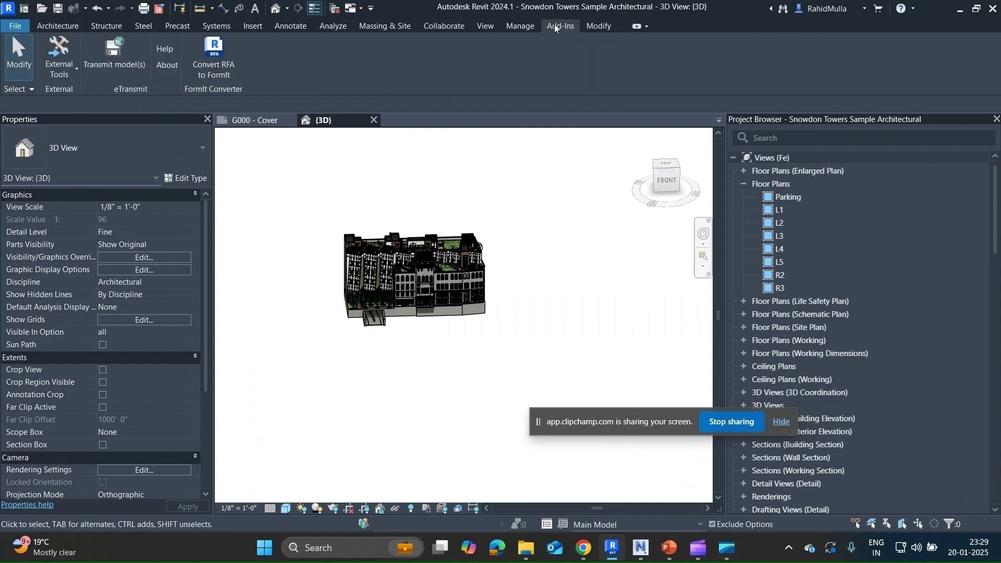
{"action": "left_click", "coordinate": [589, 30]}
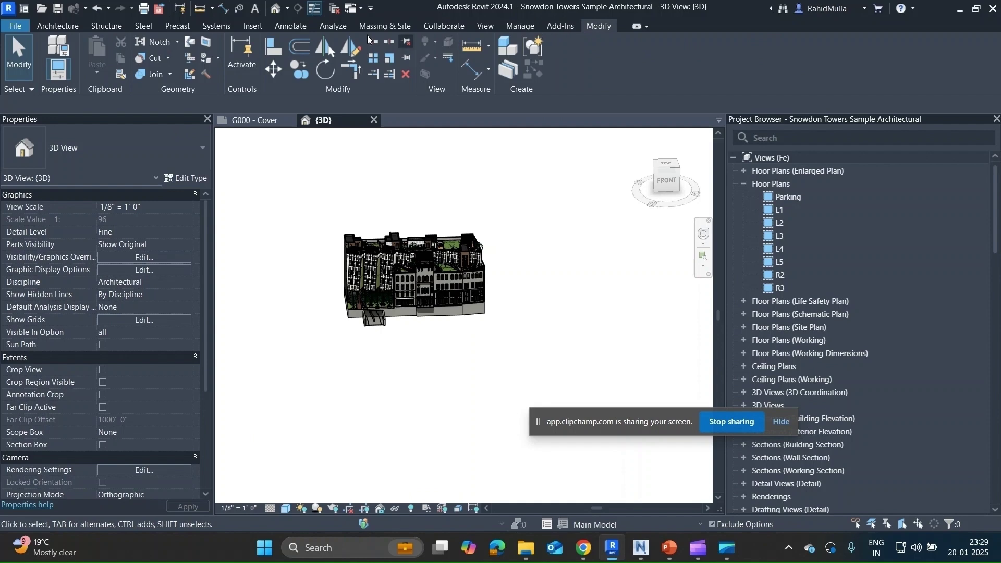
{"action": "left_click", "coordinate": [562, 28]}
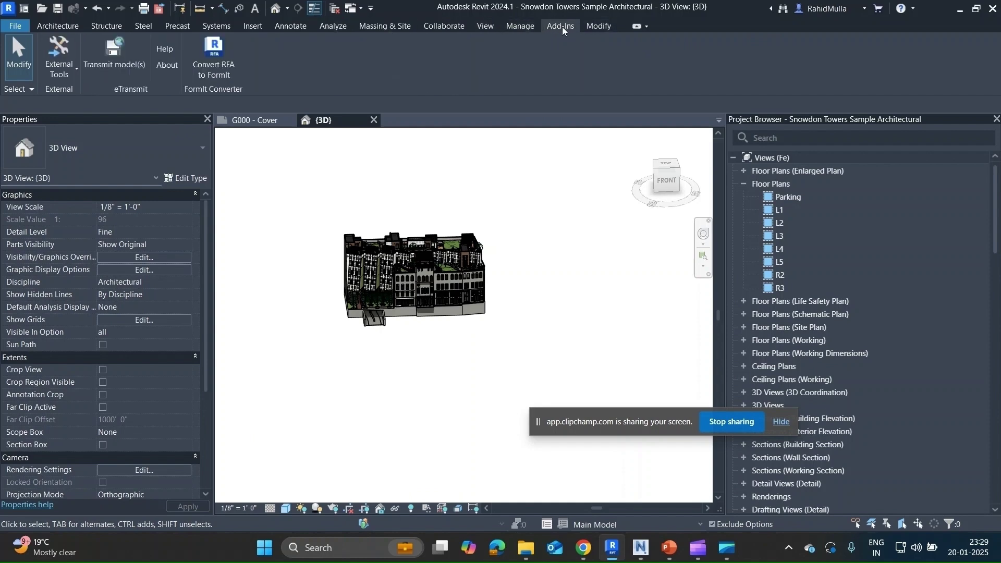
{"action": "left_click", "coordinate": [960, 9]}
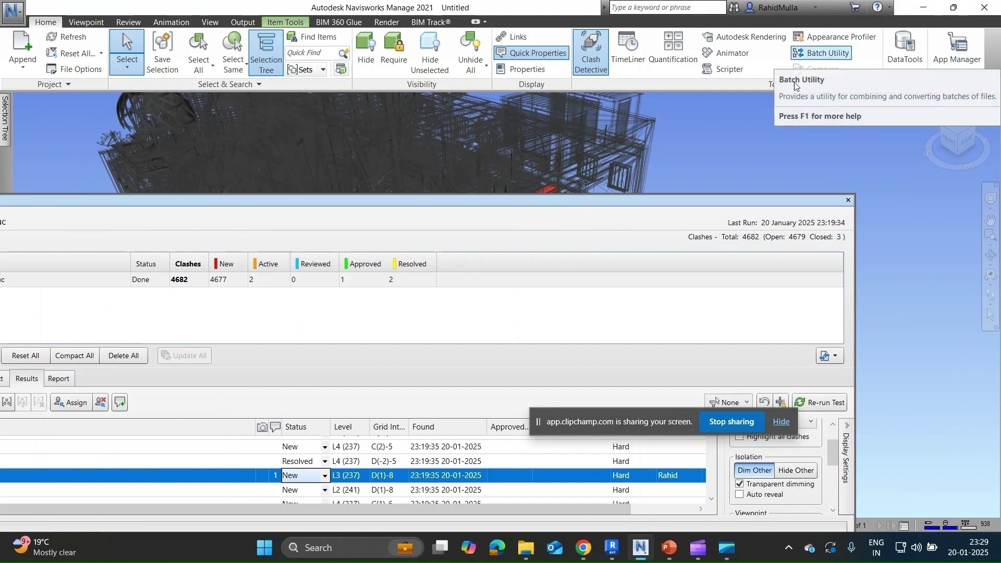
- Reposition the clash window and open BIM Track's Group Clashes tool for the Arc Vs Struc test
{"action": "left_click_drag", "start_coordinate": [597, 203], "coordinate": [614, 157]}
{"action": "left_click", "coordinate": [431, 22]}
{"action": "left_click_drag", "start_coordinate": [229, 156], "coordinate": [423, 121]}
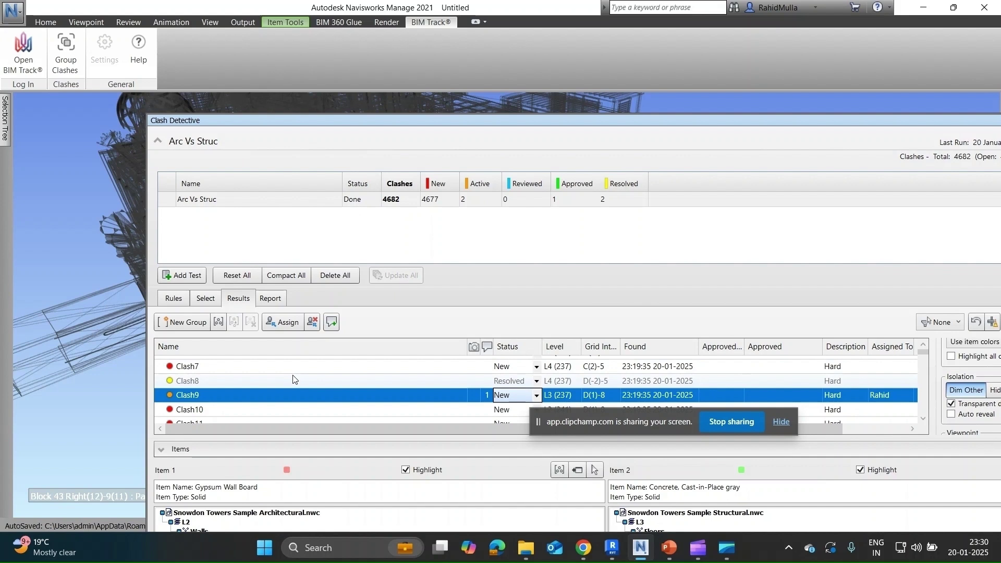
{"action": "left_click", "coordinate": [66, 52]}
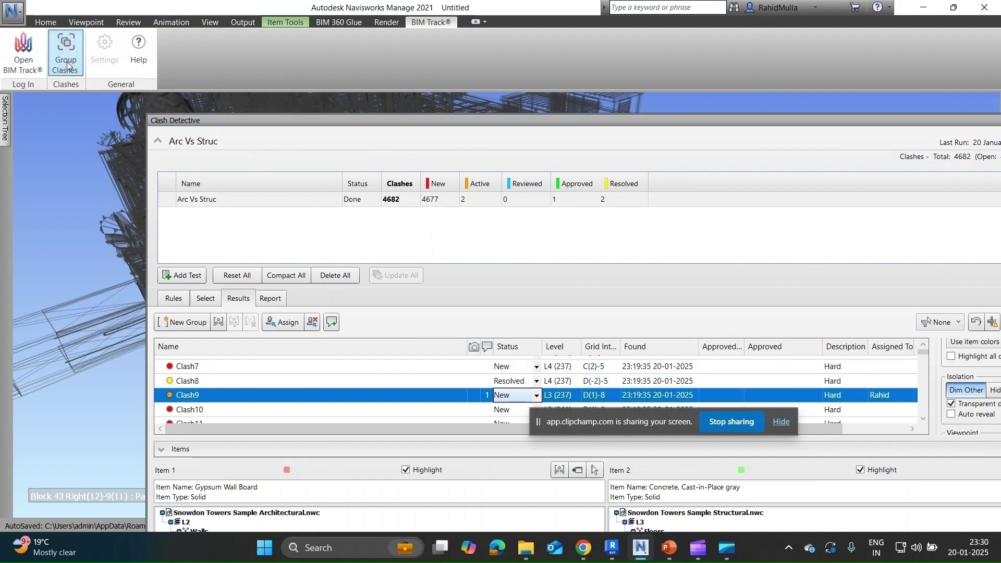
{"action": "left_click", "coordinate": [91, 92]}
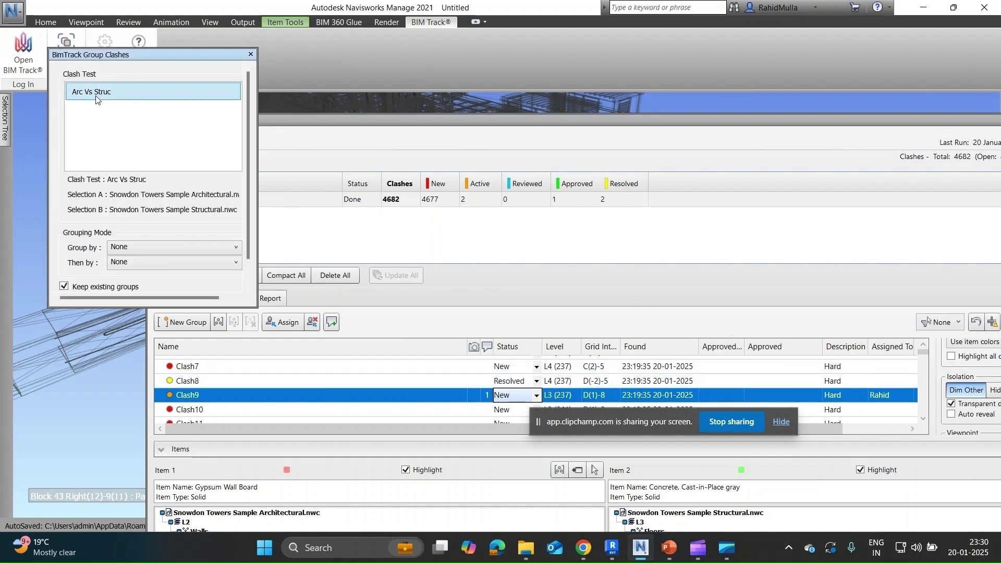
- Set the clash grouping mode to group by Level and then by Level
{"action": "left_click", "coordinate": [148, 248]}
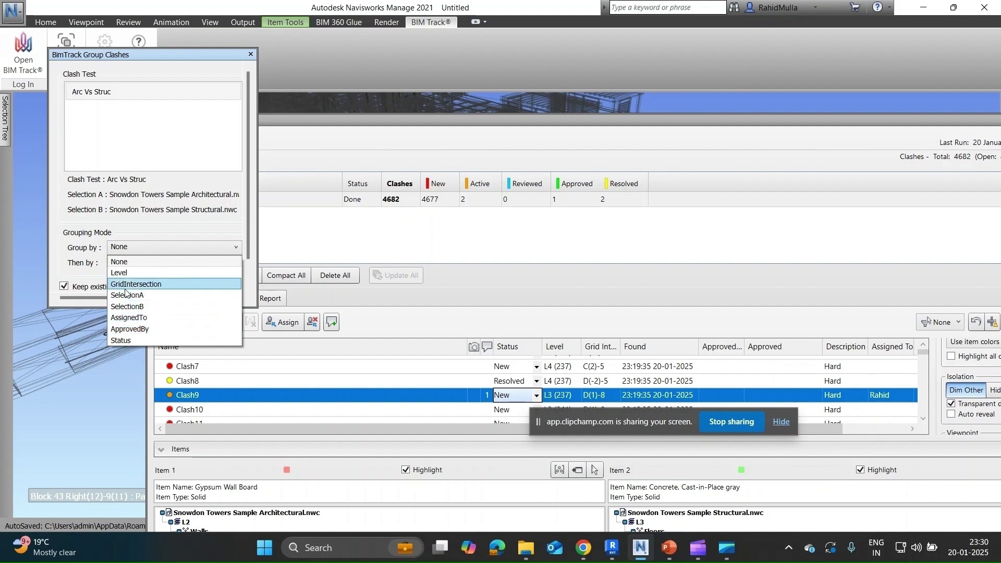
{"action": "left_click", "coordinate": [132, 276]}
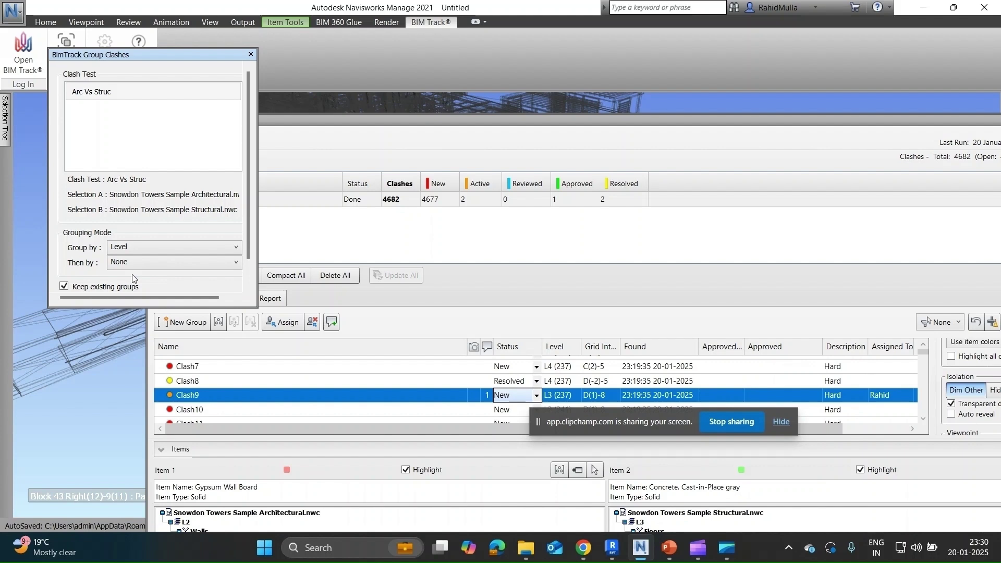
{"action": "left_click", "coordinate": [133, 263]}
{"action": "left_click", "coordinate": [130, 287]}
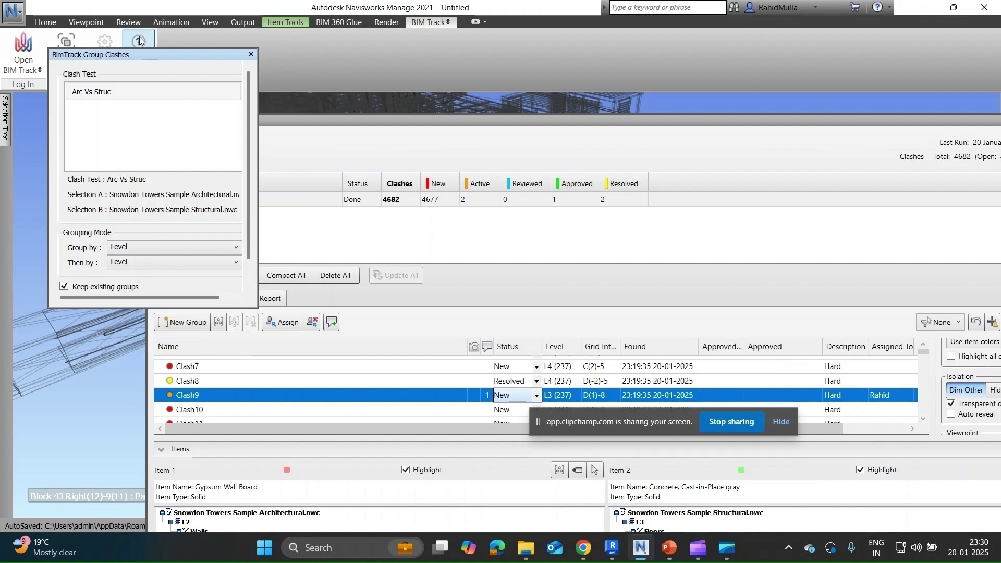
- Group the Arc Vs Struc clashes by level with existing groups kept, and close the grouping dialog
{"action": "left_click_drag", "start_coordinate": [134, 54], "coordinate": [144, 120]}
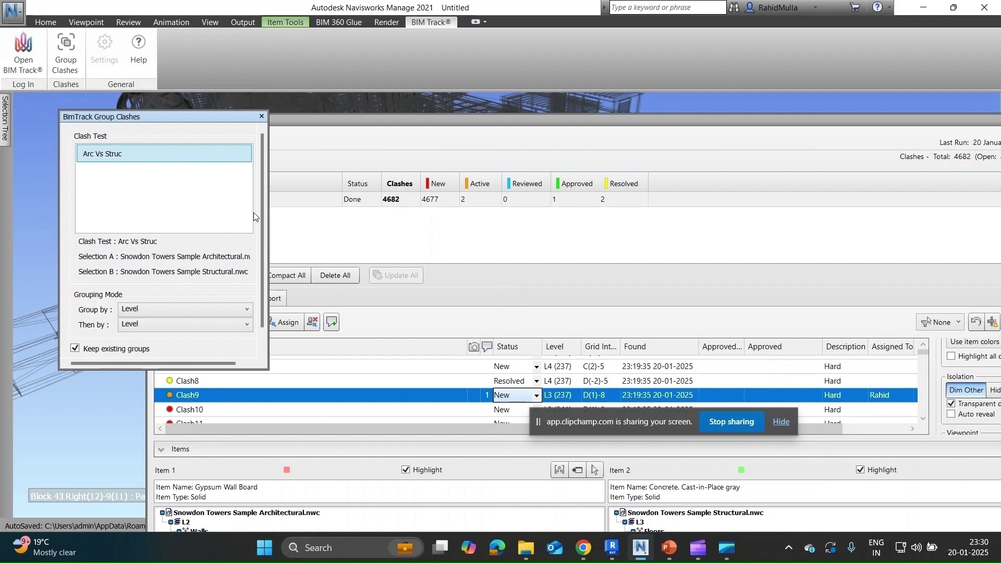
{"action": "left_click_drag", "start_coordinate": [261, 208], "coordinate": [251, 253]}
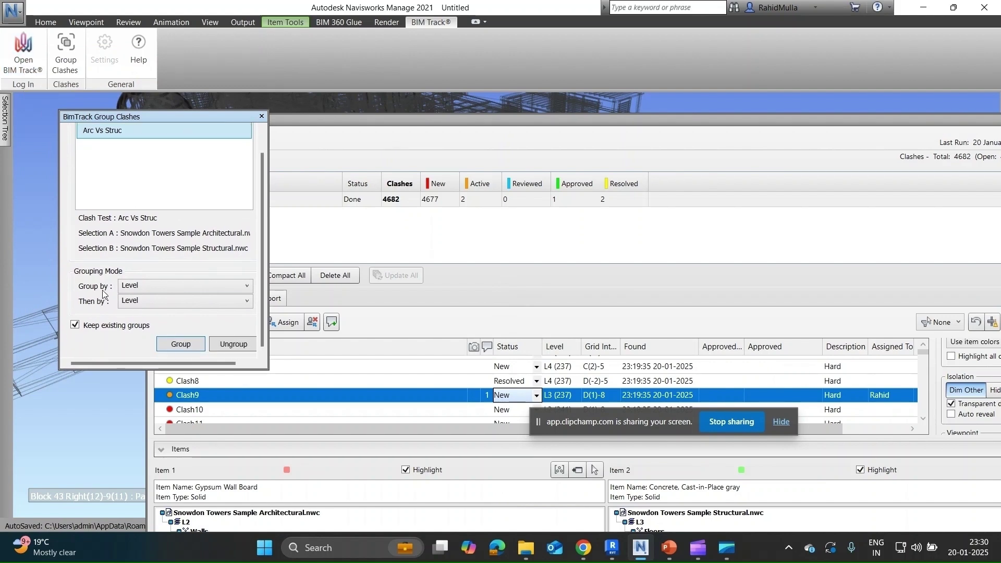
{"action": "left_click", "coordinate": [183, 345]}
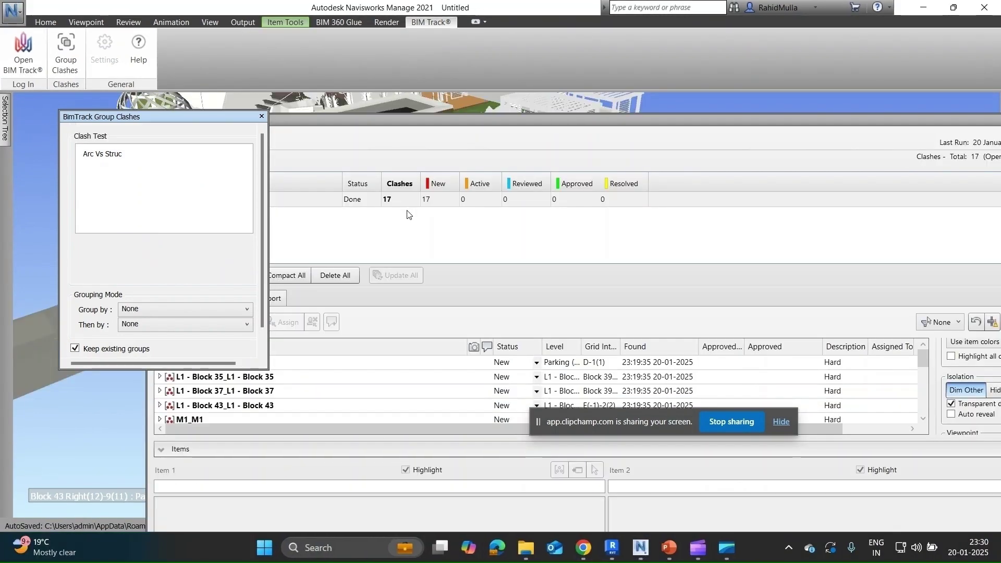
{"action": "left_click", "coordinate": [261, 117]}
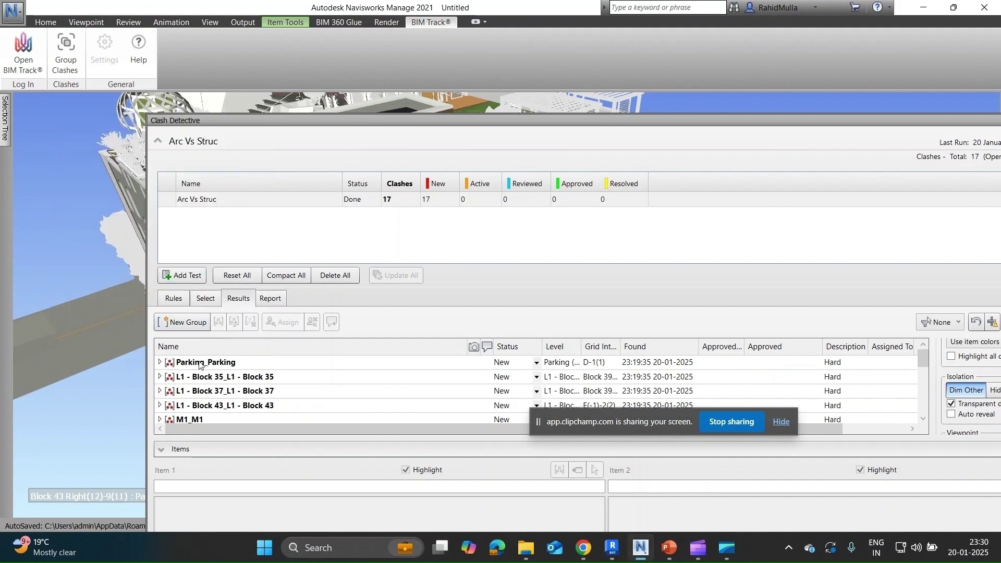
- Examine the clashes inside the L1 - Block 35_L1 - Block 35 group and collapse it again
{"action": "left_click", "coordinate": [159, 377]}
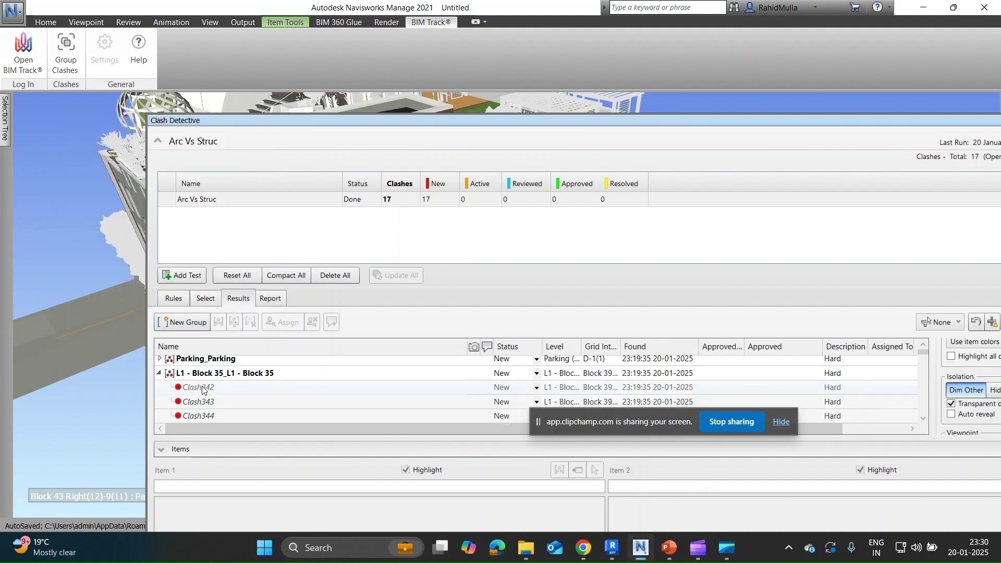
{"action": "scroll", "coordinate": [205, 390], "scroll_direction": "down", "scroll_amount": 1}
{"action": "scroll", "coordinate": [205, 391], "scroll_direction": "up", "scroll_amount": 2}
{"action": "left_click", "coordinate": [159, 378]}
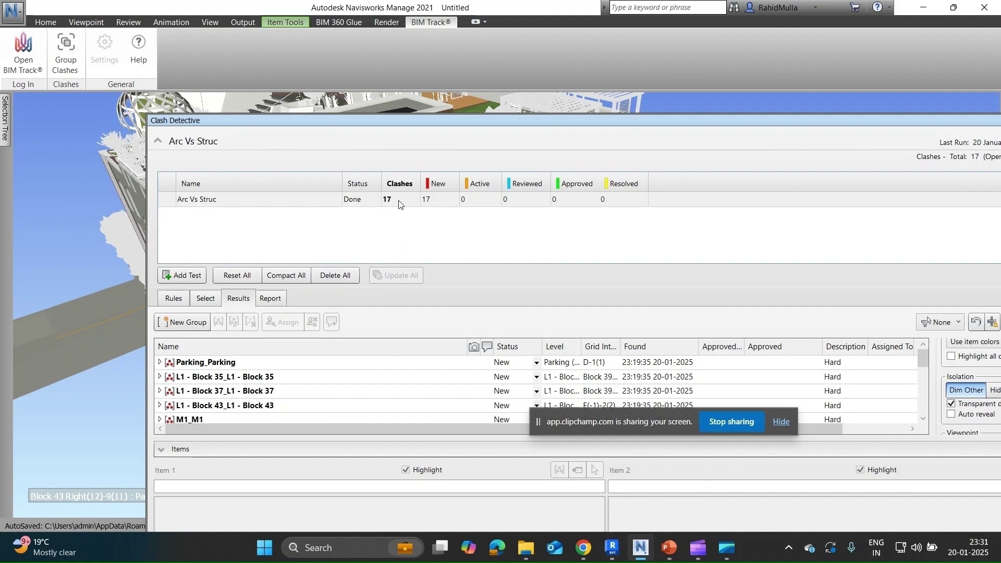
- Expand the Parking_Parking group, select Clash83 to view it, and move the clash window to reveal the model
{"action": "left_click", "coordinate": [160, 363]}
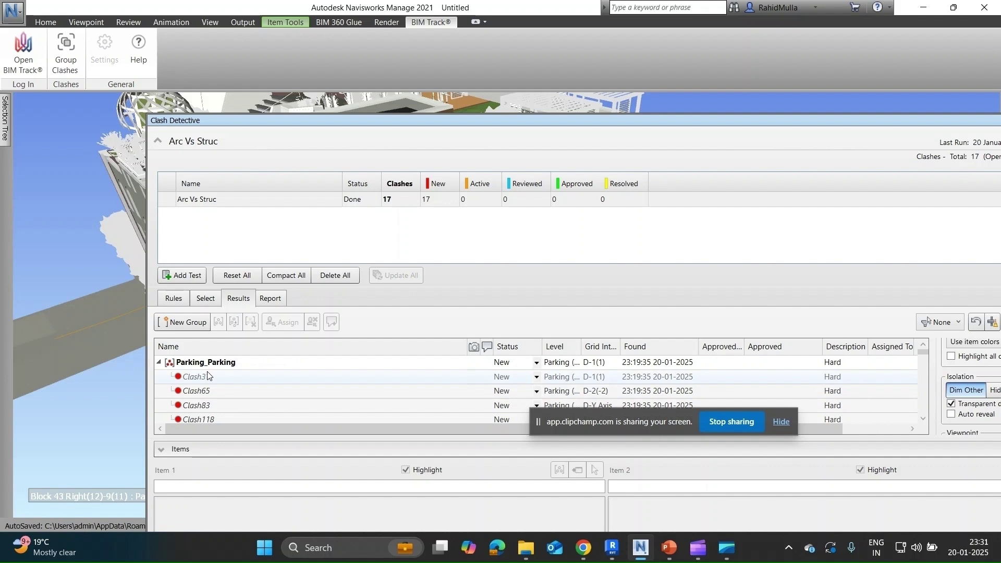
{"action": "left_click_drag", "start_coordinate": [537, 120], "coordinate": [422, 14]}
{"action": "left_click", "coordinate": [162, 290]}
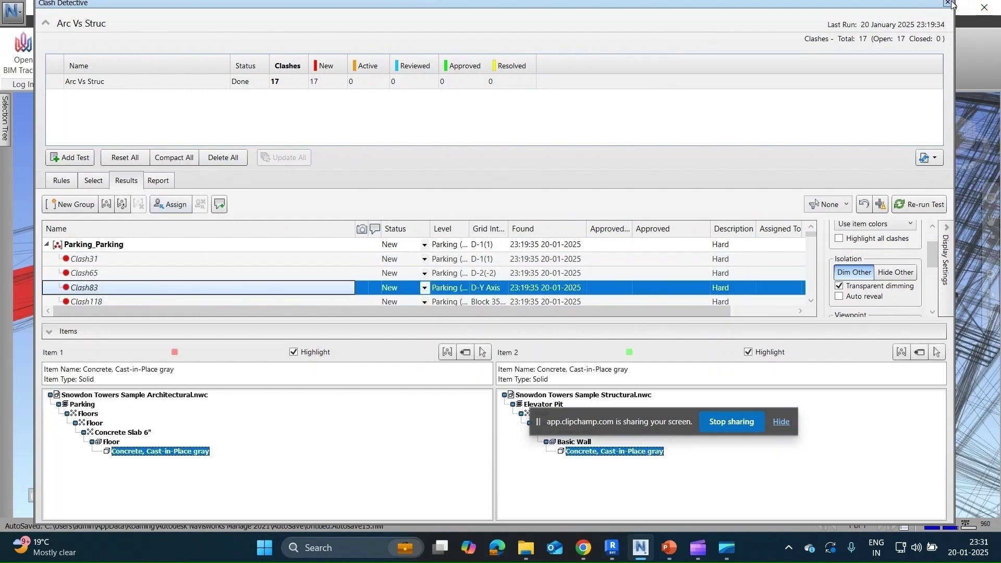
{"action": "left_click_drag", "start_coordinate": [783, 3], "coordinate": [771, 128]}
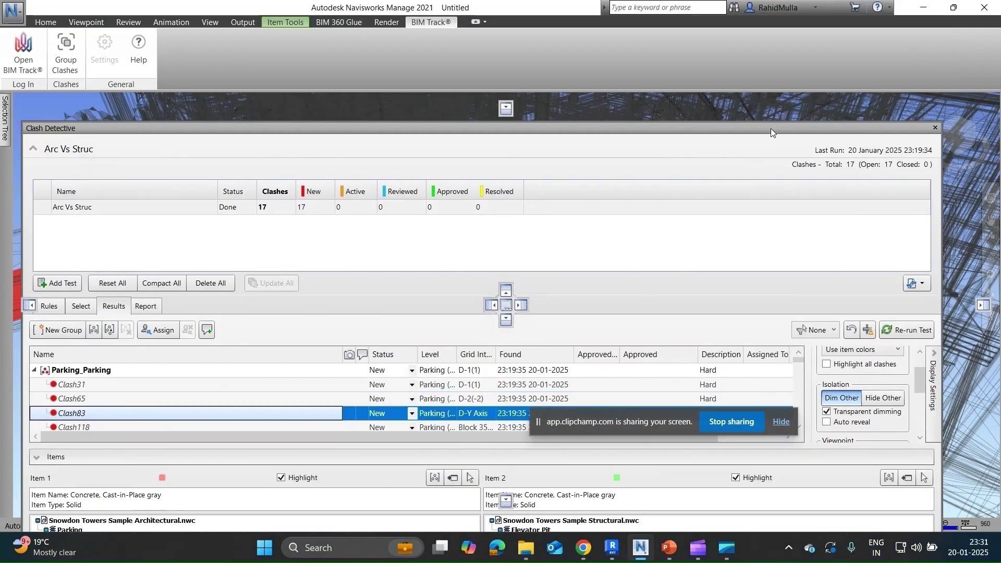
{"action": "left_click", "coordinate": [286, 73]}
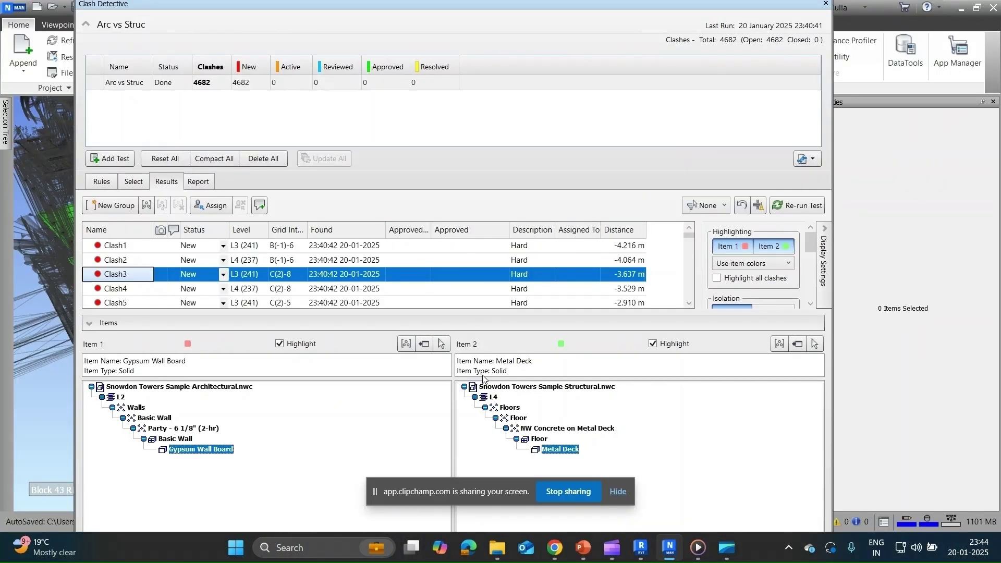
- Switch to Revit and start the Navisworks SwitchBack 2024 add-in in the Snowdon Towers architectural model
{"action": "left_click", "coordinate": [652, 546]}
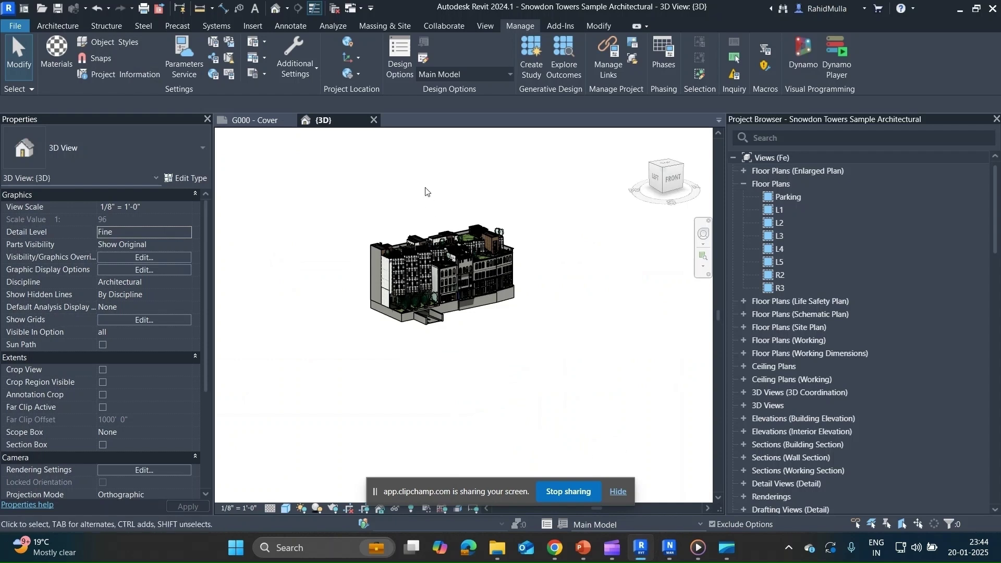
{"action": "middle_click_drag", "start_coordinate": [435, 194], "coordinate": [469, 195]}
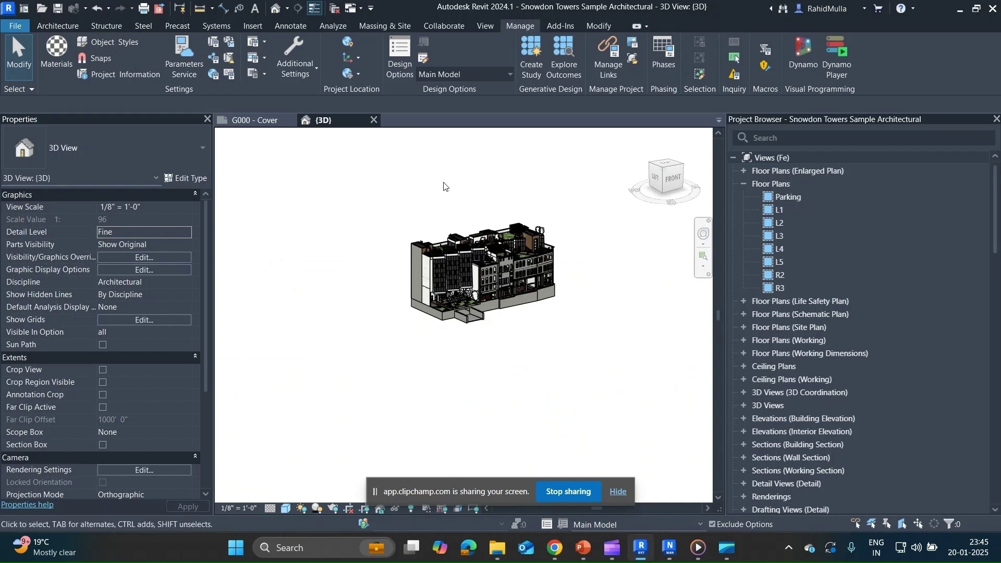
{"action": "left_click", "coordinate": [562, 26]}
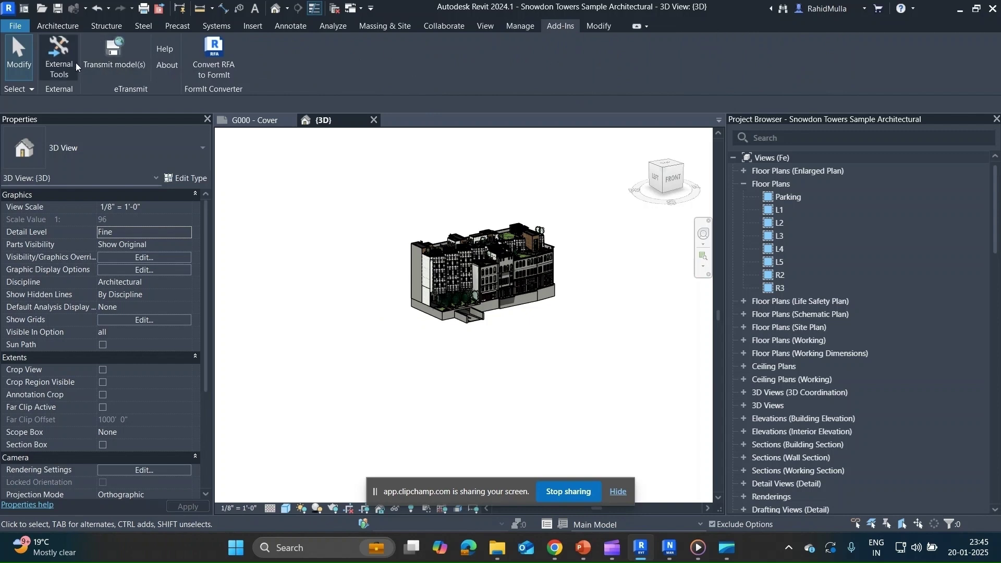
{"action": "left_click", "coordinate": [50, 55]}
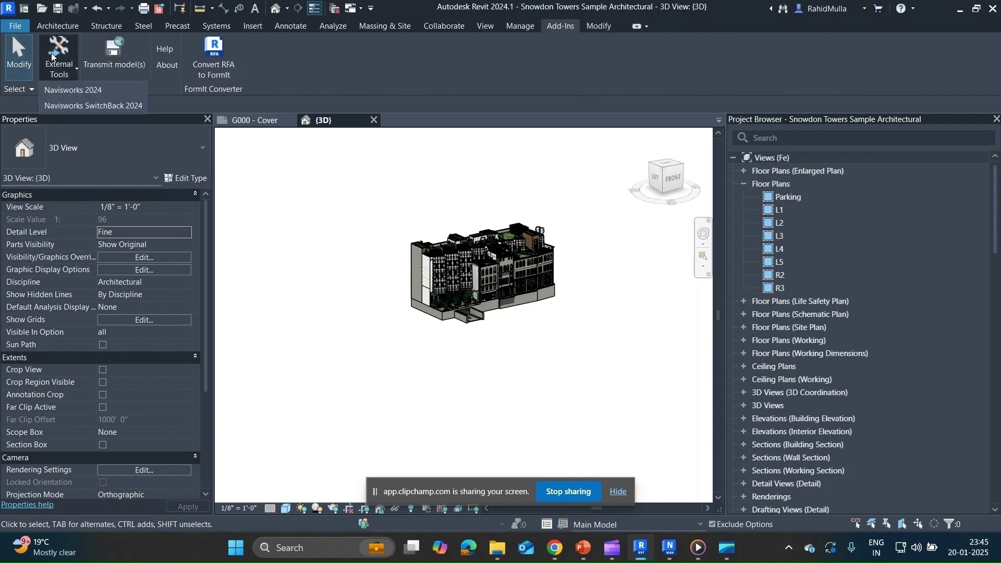
{"action": "left_click", "coordinate": [81, 106]}
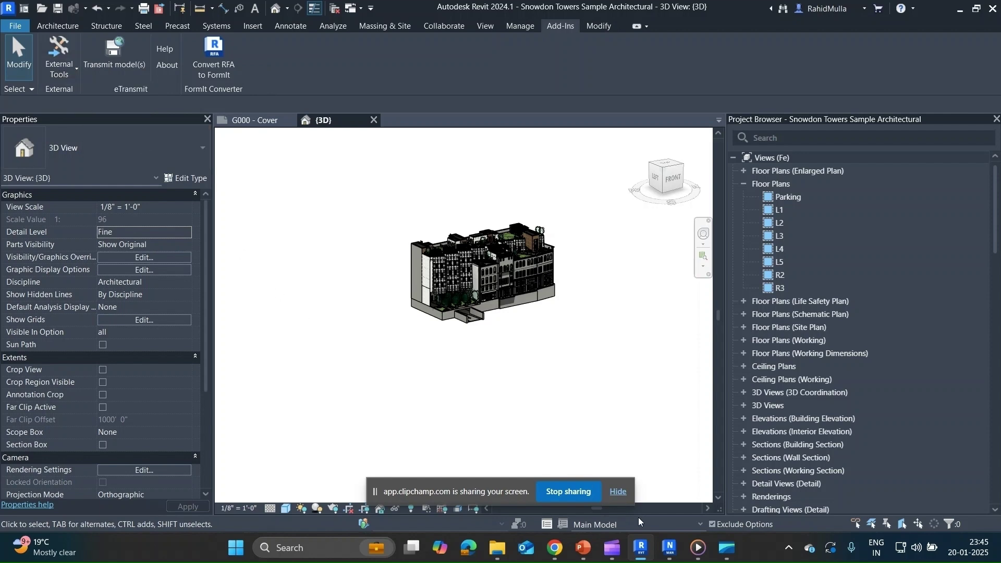
- Return to Navisworks, send Clash3's Gypsum Wall Board item to Revit with SwitchBack, and open Revit
{"action": "left_click", "coordinate": [668, 547]}
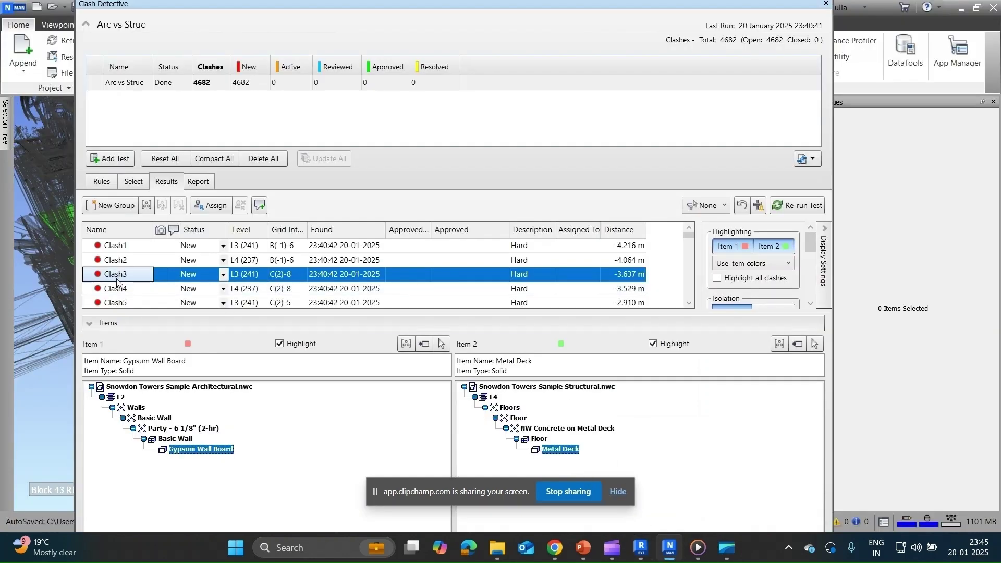
{"action": "left_click", "coordinate": [431, 347]}
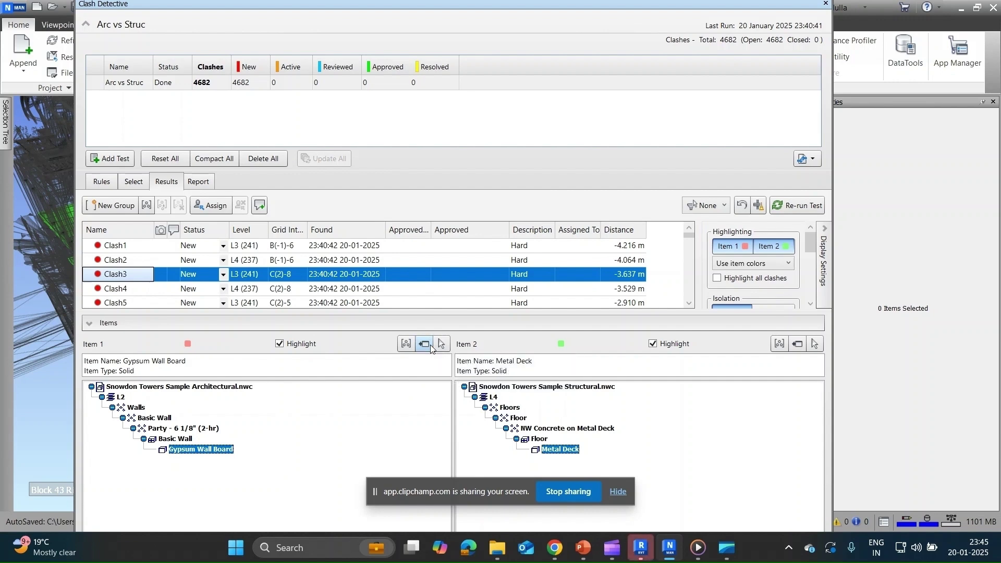
{"action": "mouse_move", "coordinate": [643, 558]}
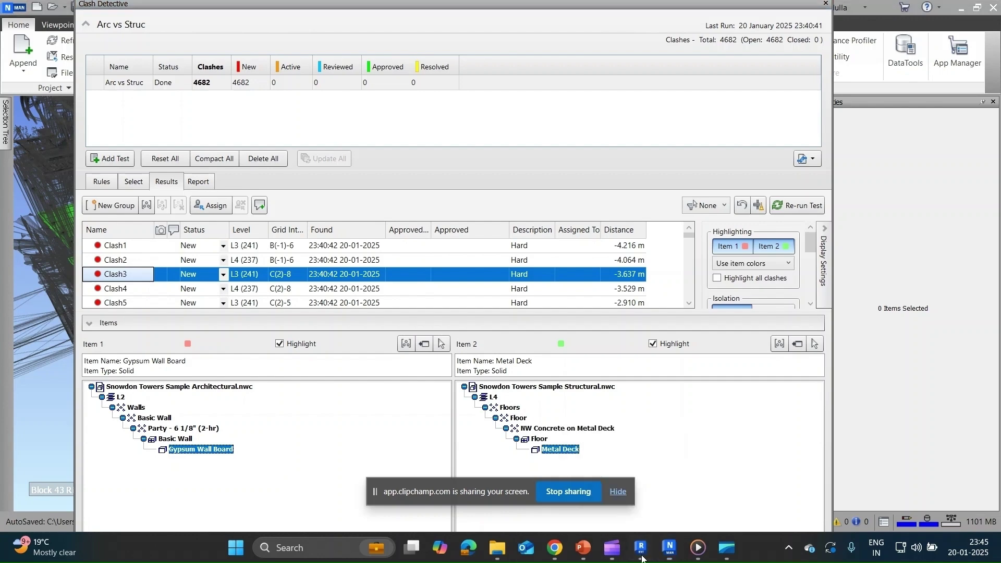
{"action": "left_click", "coordinate": [639, 549]}
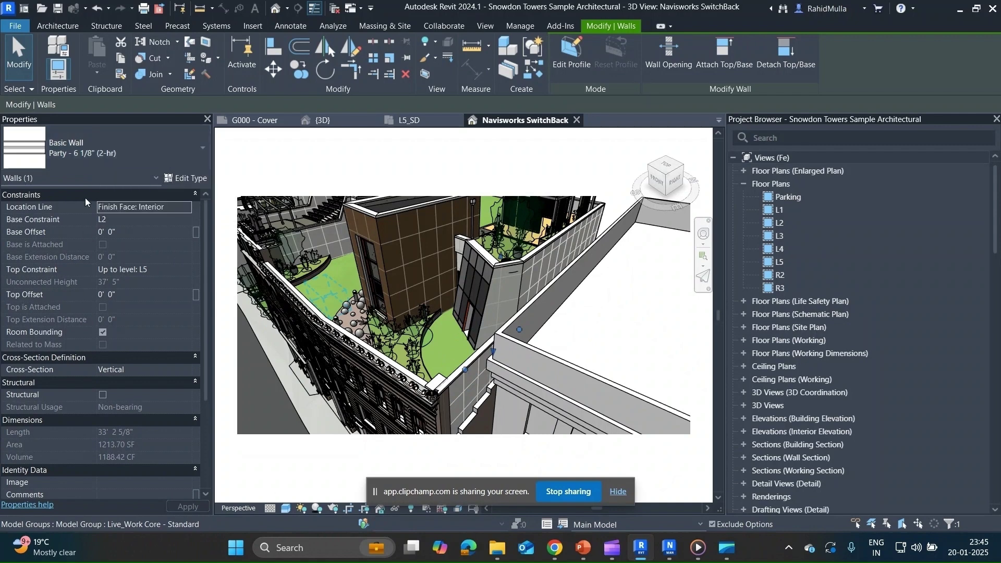
- Look up the element ID of the selected Party - 6 1/8" (2-hr) wall
{"action": "left_click", "coordinate": [521, 26]}
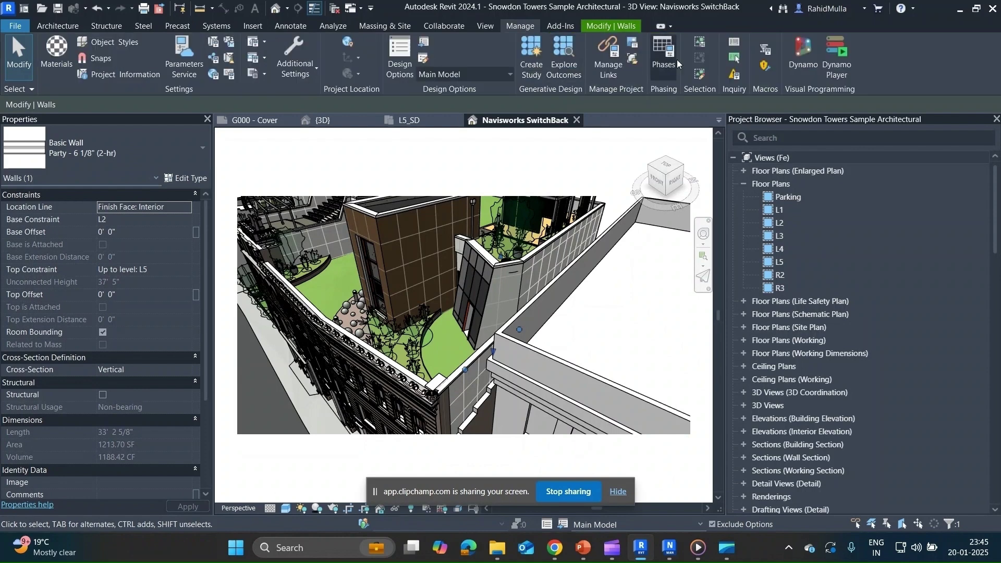
{"action": "left_click", "coordinate": [734, 48]}
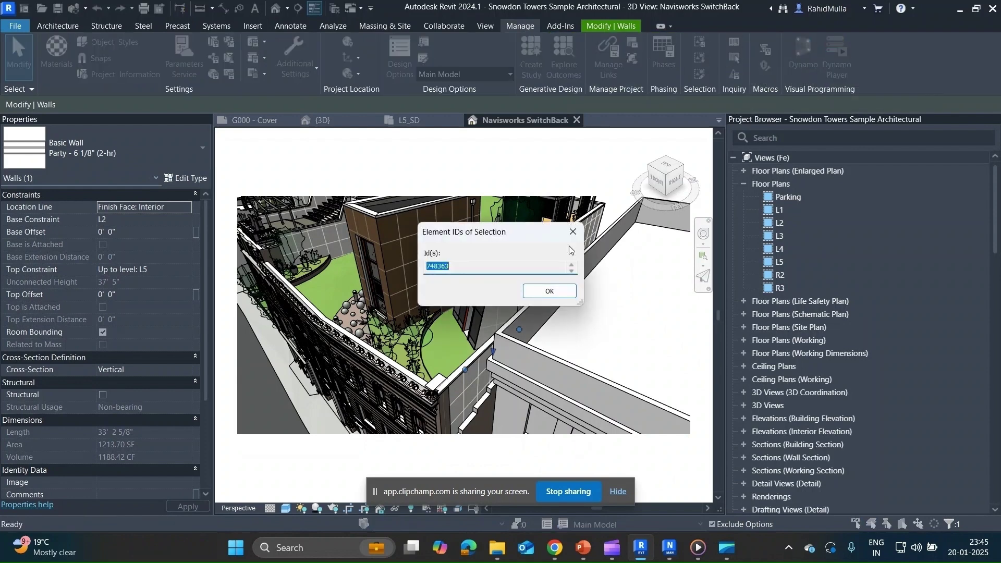
{"action": "left_click", "coordinate": [554, 291]}
- Examine the clashing party wall in the Navisworks SwitchBack view from several angles, including in wireframe
{"action": "middle_click_drag", "start_coordinate": [441, 348], "coordinate": [415, 318], "text": "shift"}
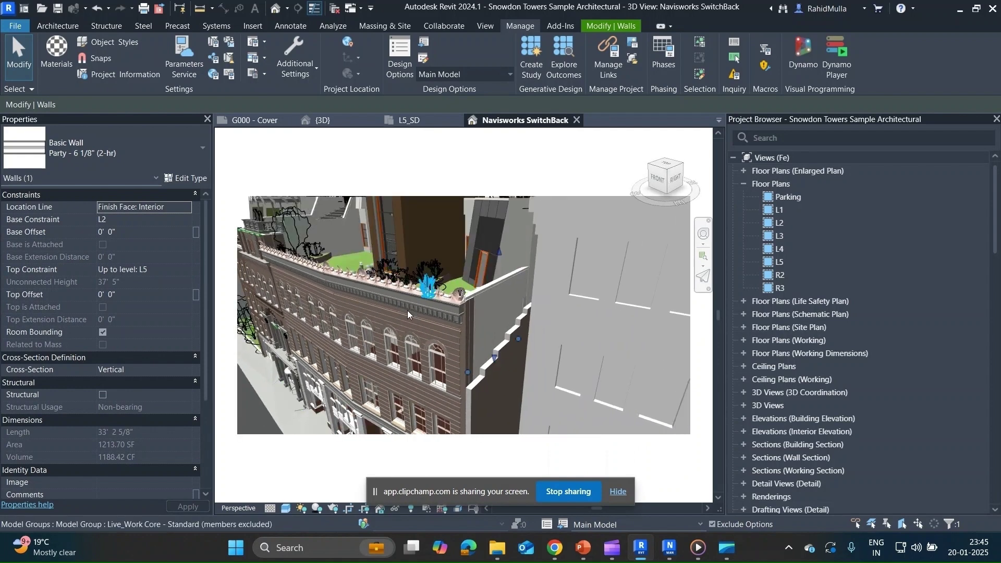
{"action": "scroll", "coordinate": [333, 377], "scroll_direction": "down", "scroll_amount": 2}
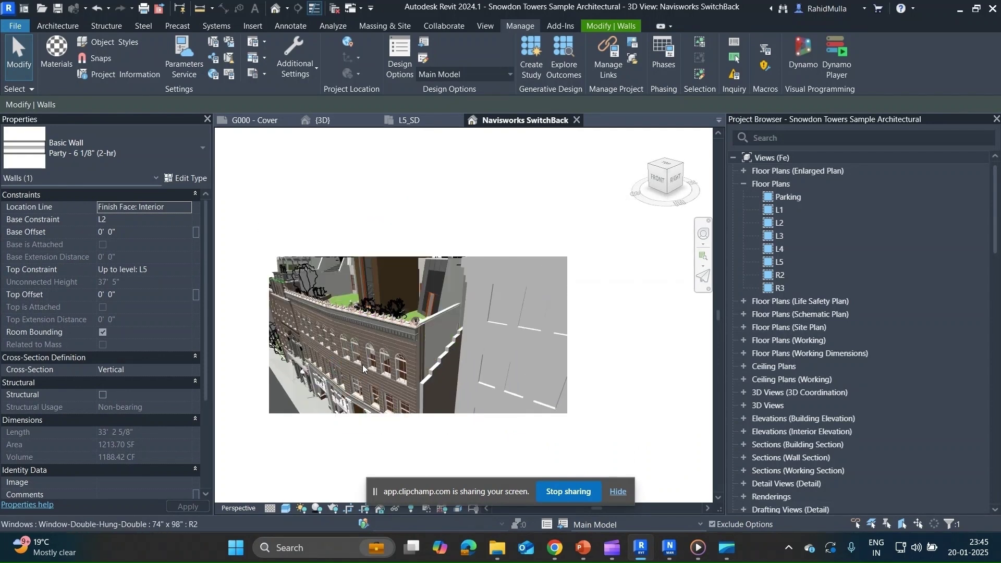
{"action": "middle_click_drag", "start_coordinate": [376, 384], "coordinate": [391, 381], "text": "shift"}
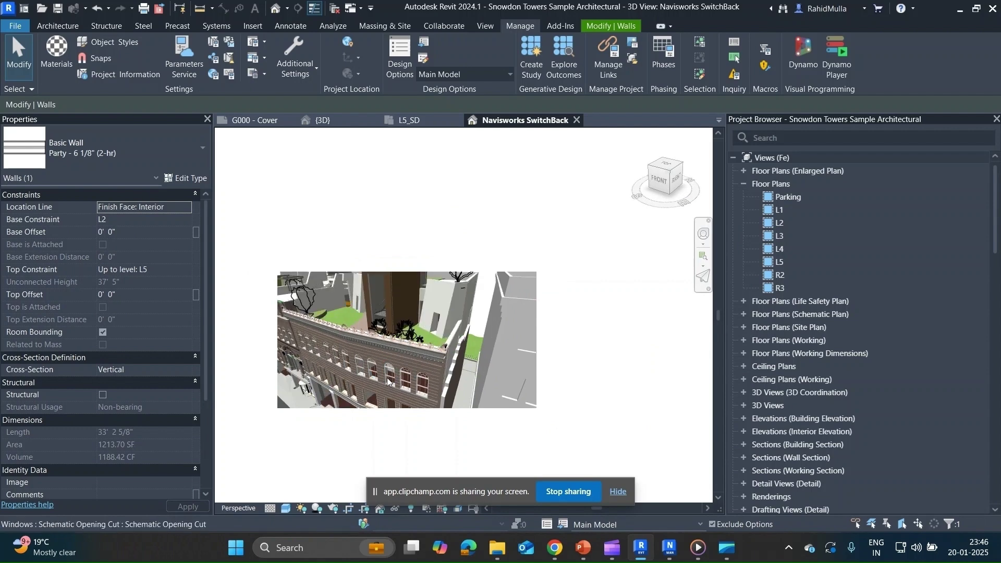
{"action": "middle_click_drag", "start_coordinate": [417, 366], "coordinate": [496, 360], "text": "shift"}
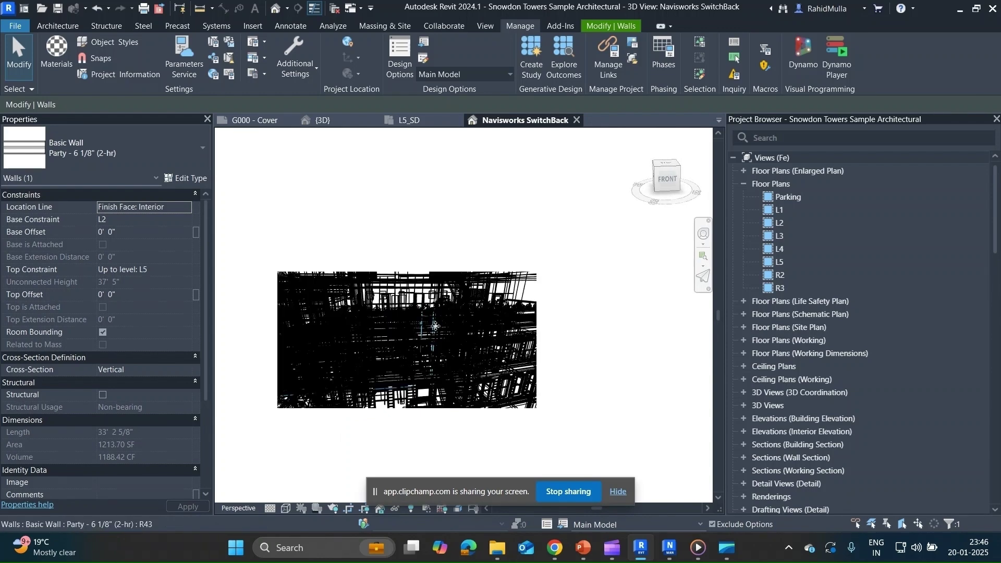
{"action": "scroll", "coordinate": [436, 330], "scroll_direction": "up", "scroll_amount": 6}
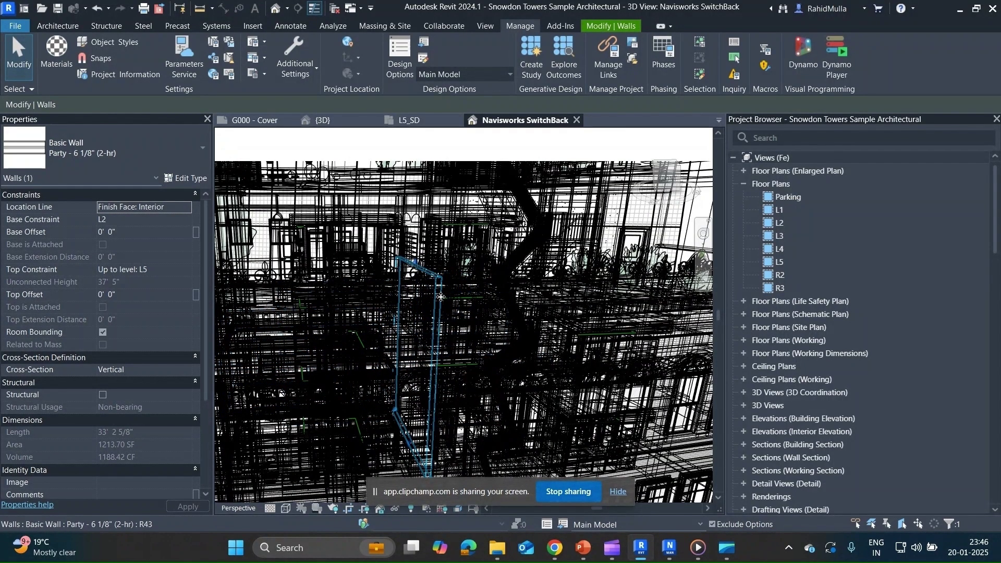
{"action": "middle_click_drag", "start_coordinate": [507, 363], "coordinate": [494, 365], "text": "shift"}
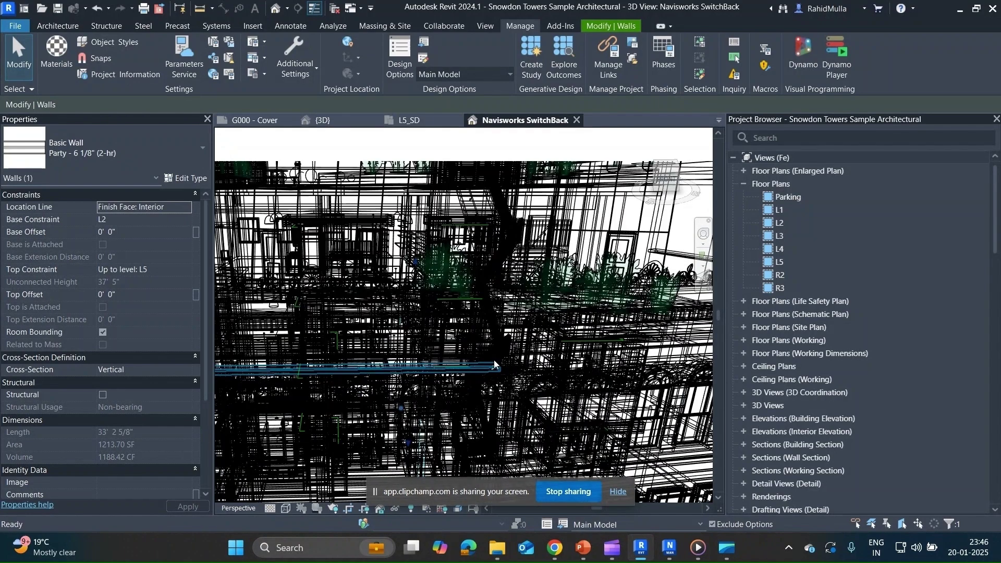
{"action": "scroll", "coordinate": [496, 367], "scroll_direction": "down", "scroll_amount": 5}
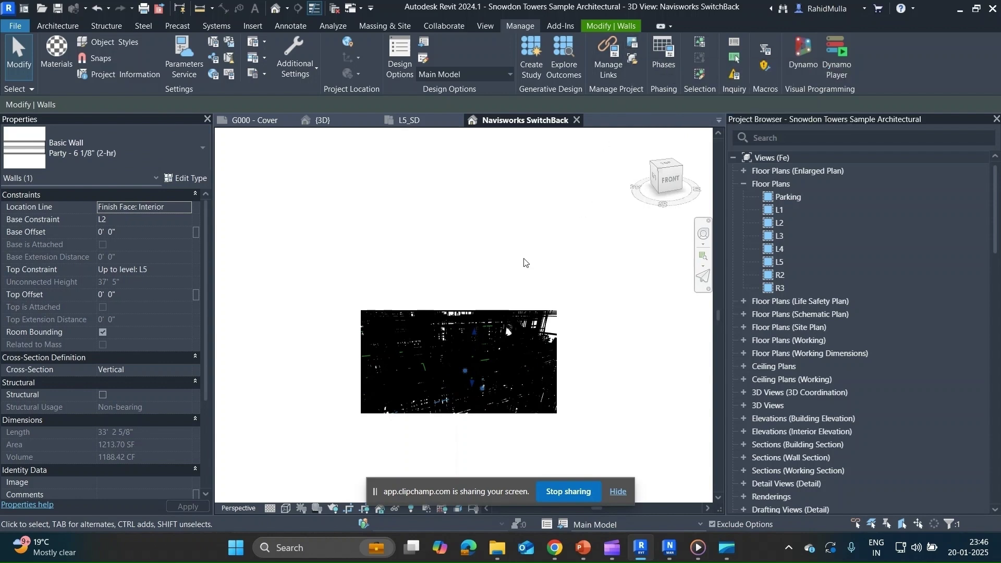
- Show the clashing party wall inside a section box in the {3D} view, inspect it, and clear the selection
{"action": "key", "text": "ctrl+Tab"}
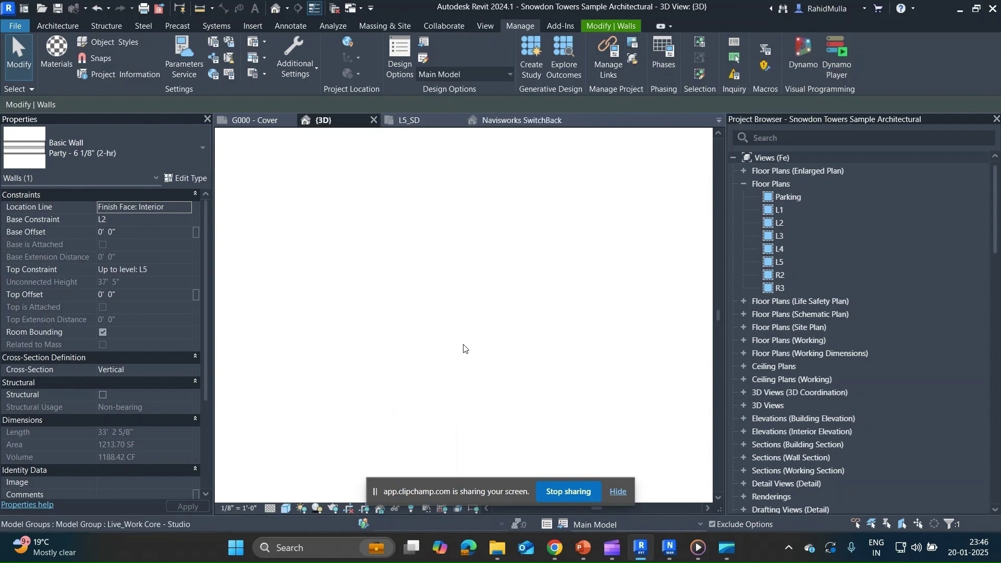
{"action": "middle_click_drag", "start_coordinate": [601, 348], "coordinate": [536, 324], "text": "shift"}
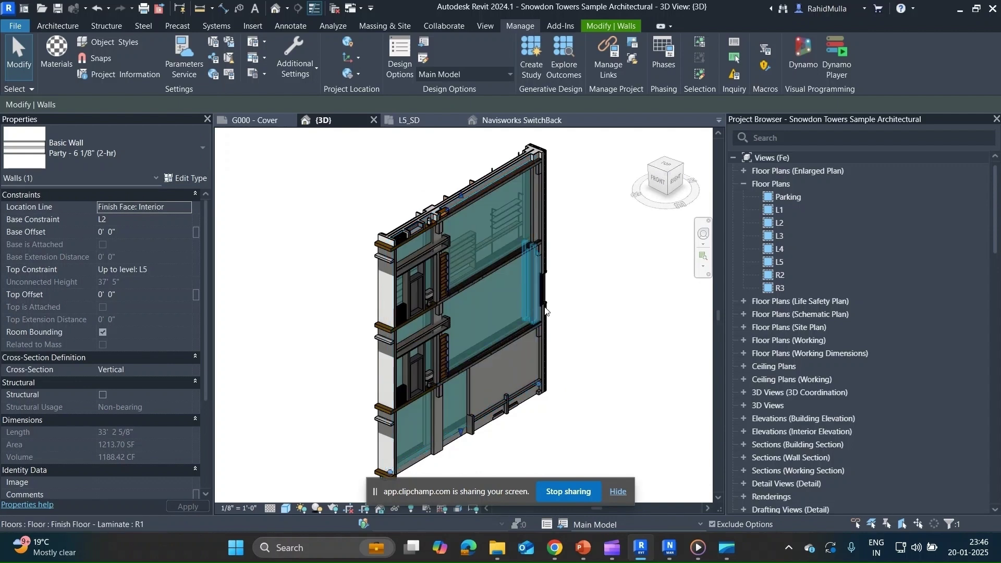
{"action": "left_click", "coordinate": [573, 279]}
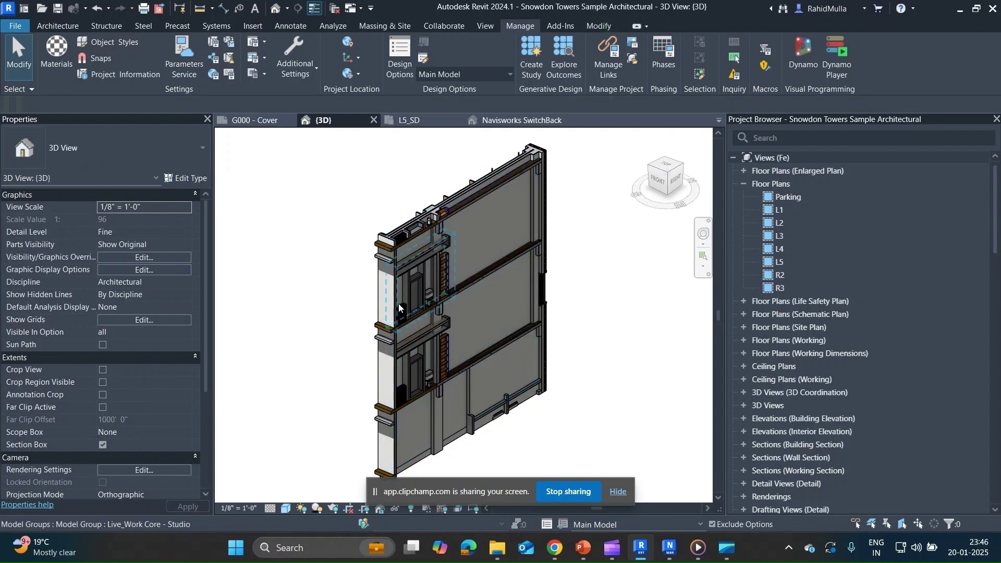
{"action": "left_click", "coordinate": [425, 464]}
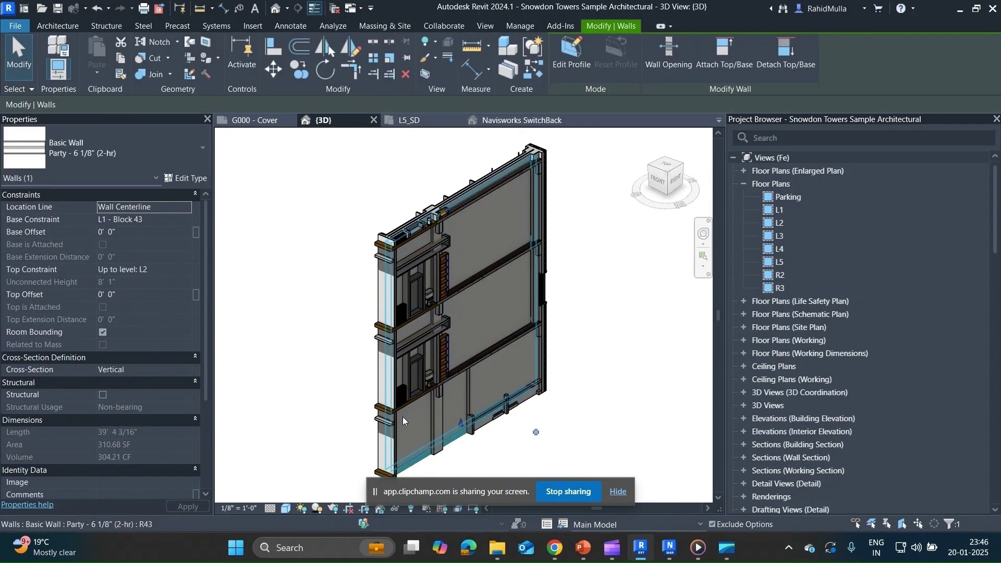
{"action": "left_click", "coordinate": [278, 299]}
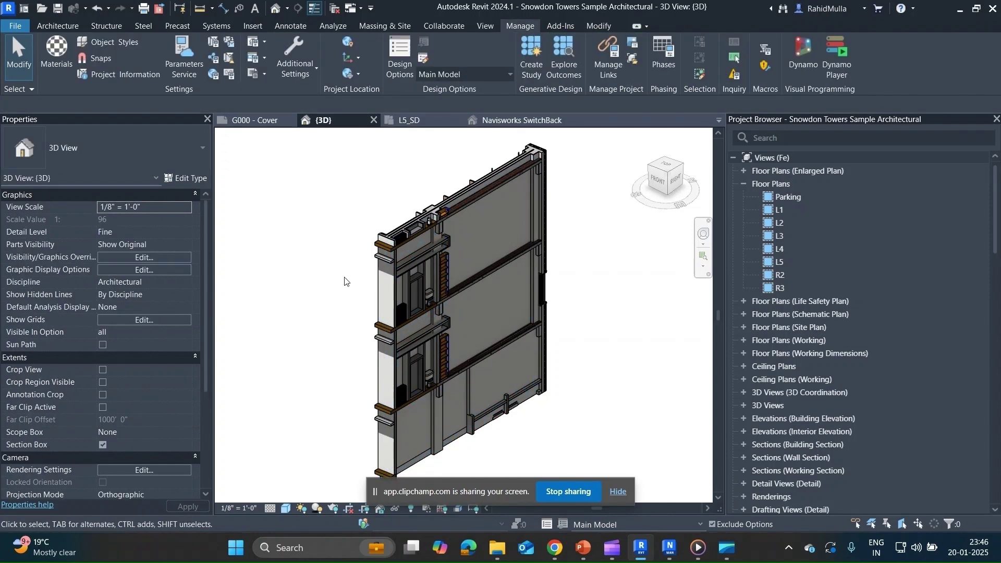
- Turn on the display of annotation categories in the {3D} view's visibility/graphics overrides
{"action": "key", "text": "v"}
{"action": "key", "text": "g"}
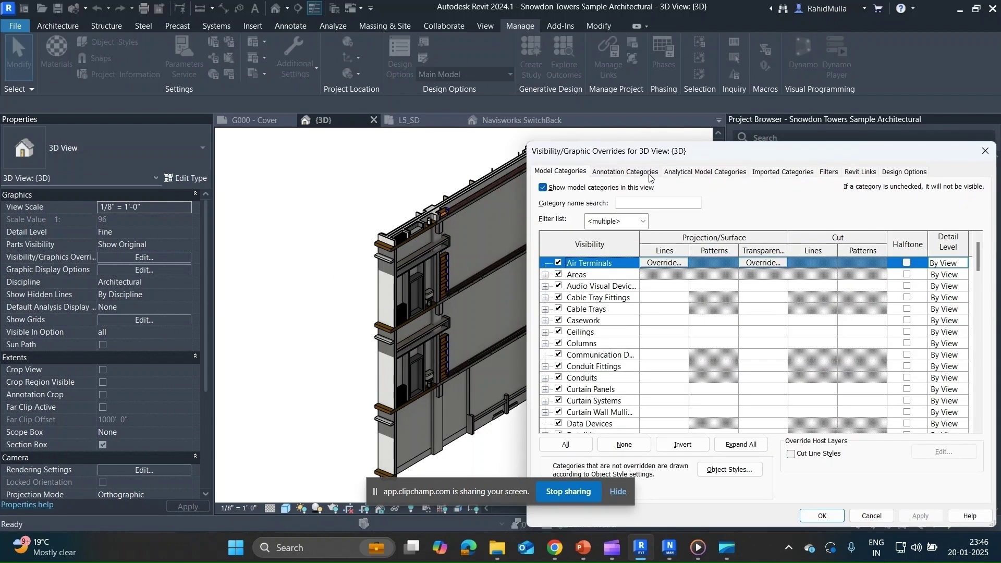
{"action": "left_click", "coordinate": [648, 174]}
{"action": "left_click", "coordinate": [609, 310]}
{"action": "key", "text": "s"}
{"action": "left_click", "coordinate": [543, 188]}
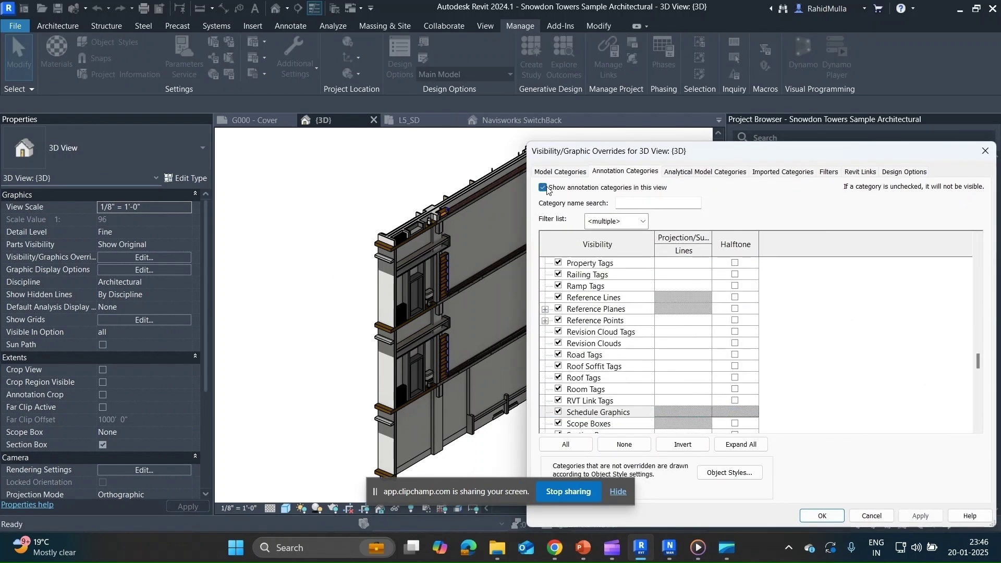
{"action": "left_click", "coordinate": [920, 517]}
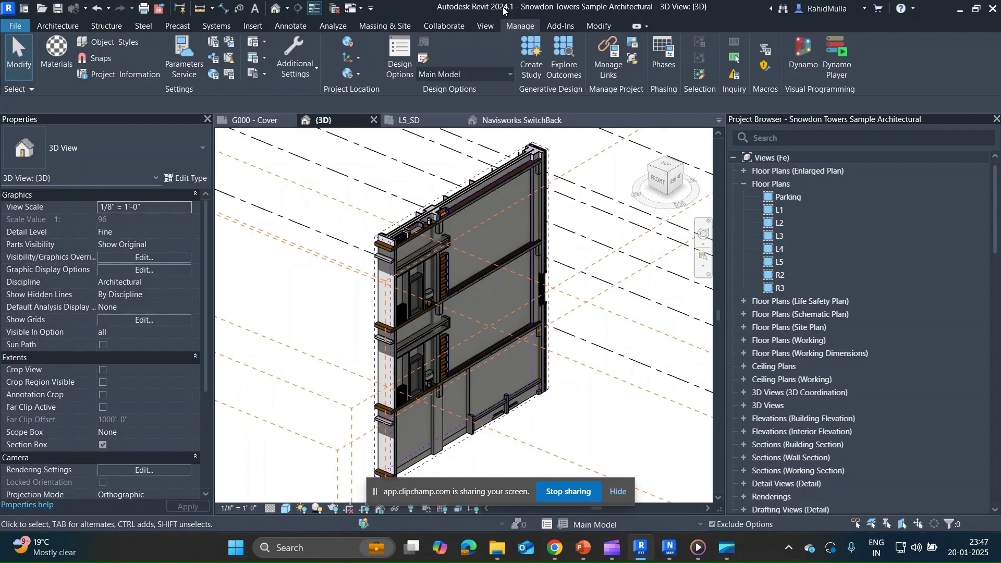
- Check which Navisworks and Revit versions are in use from the desktop shortcuts and both program windows
{"action": "key", "text": "super+d"}
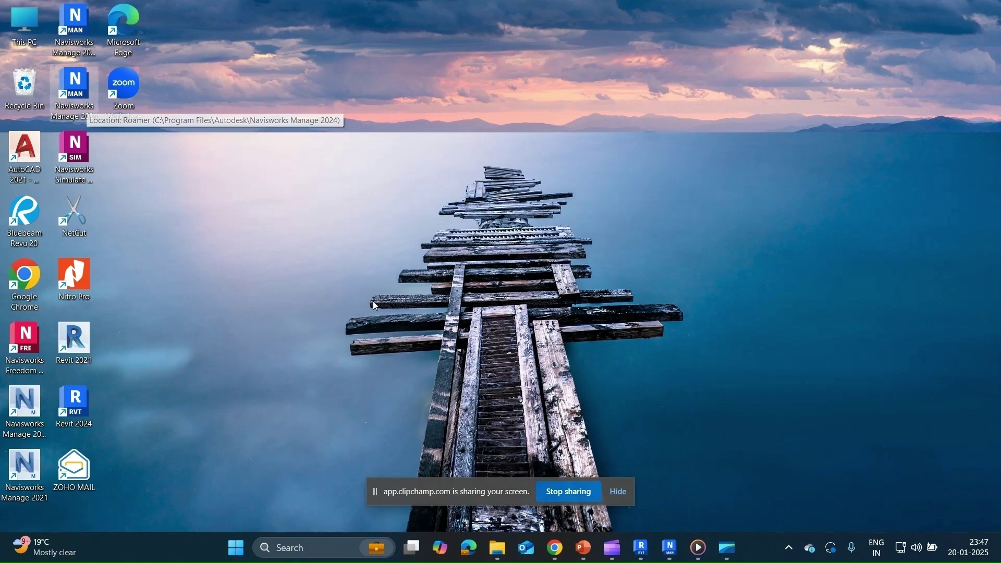
{"action": "left_click", "coordinate": [670, 549]}
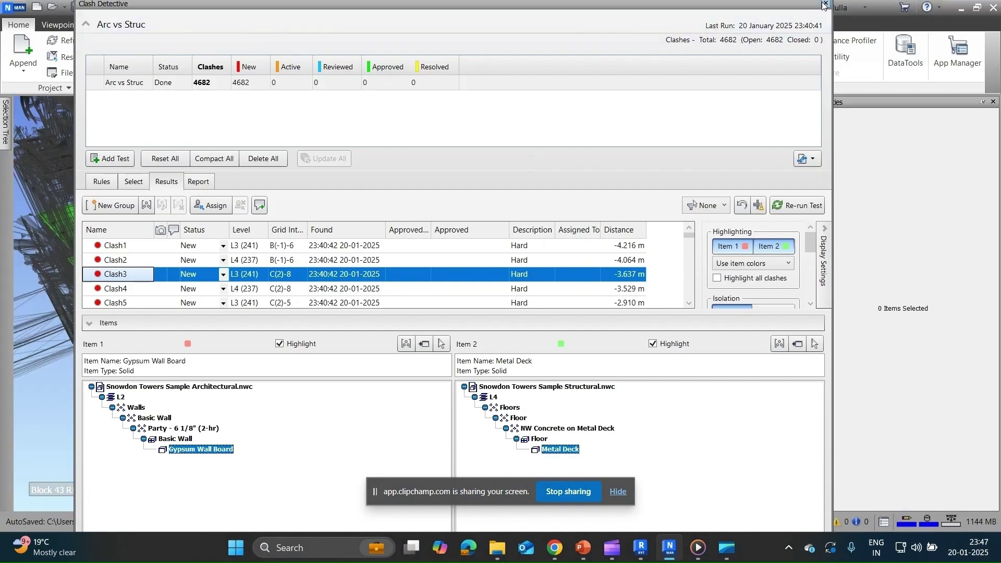
{"action": "left_click_drag", "start_coordinate": [754, 2], "coordinate": [722, 121]}
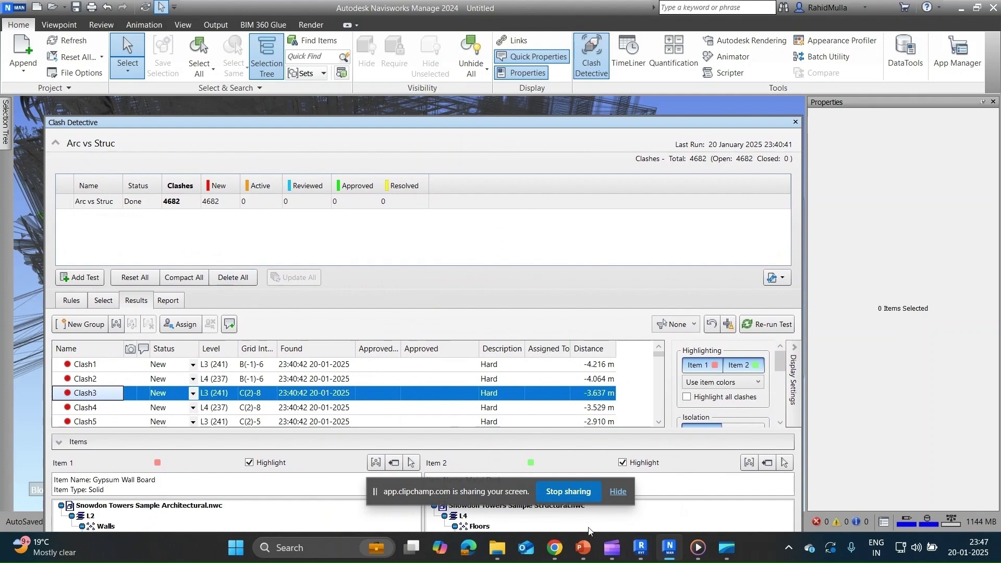
{"action": "mouse_move", "coordinate": [644, 546]}
{"action": "left_click", "coordinate": [647, 522]}
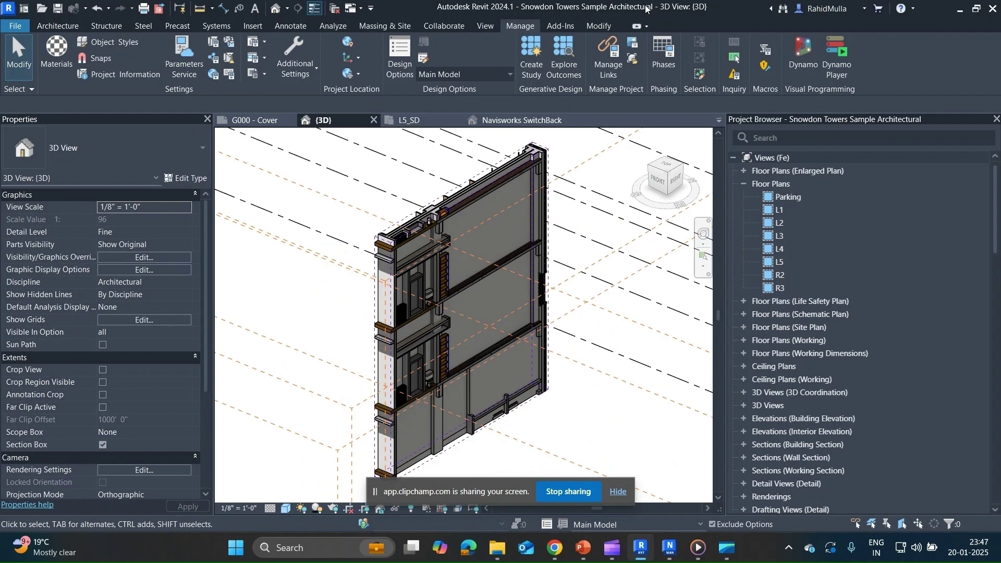
- Switch to Navisworks, move the Clash Detective window up, and collapse its Items section and test list to show more clashes
{"action": "left_click", "coordinate": [669, 548]}
{"action": "left_click_drag", "start_coordinate": [514, 121], "coordinate": [515, 1]}
{"action": "left_click_drag", "start_coordinate": [467, 492], "coordinate": [852, 484]}
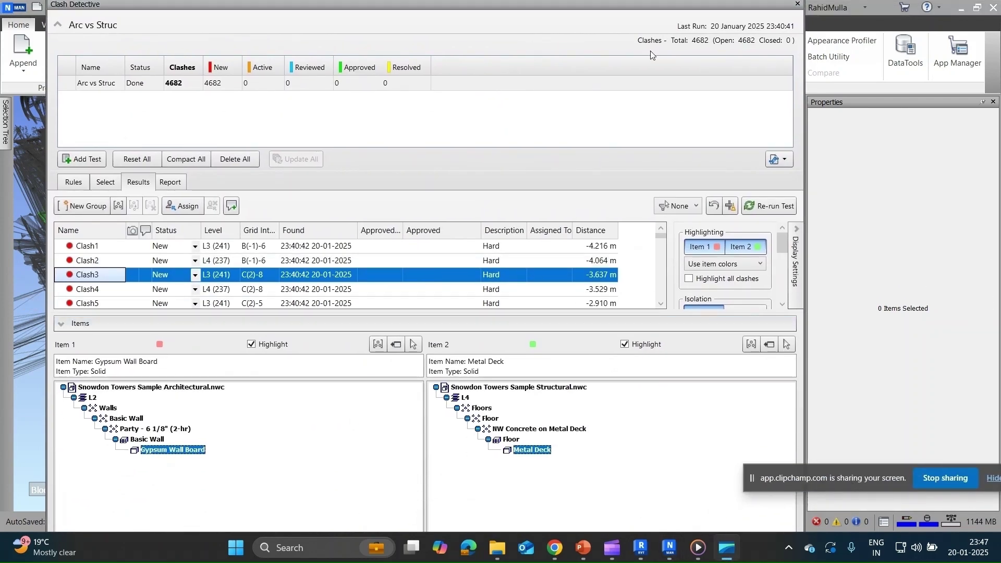
{"action": "left_click_drag", "start_coordinate": [659, 6], "coordinate": [657, 0]}
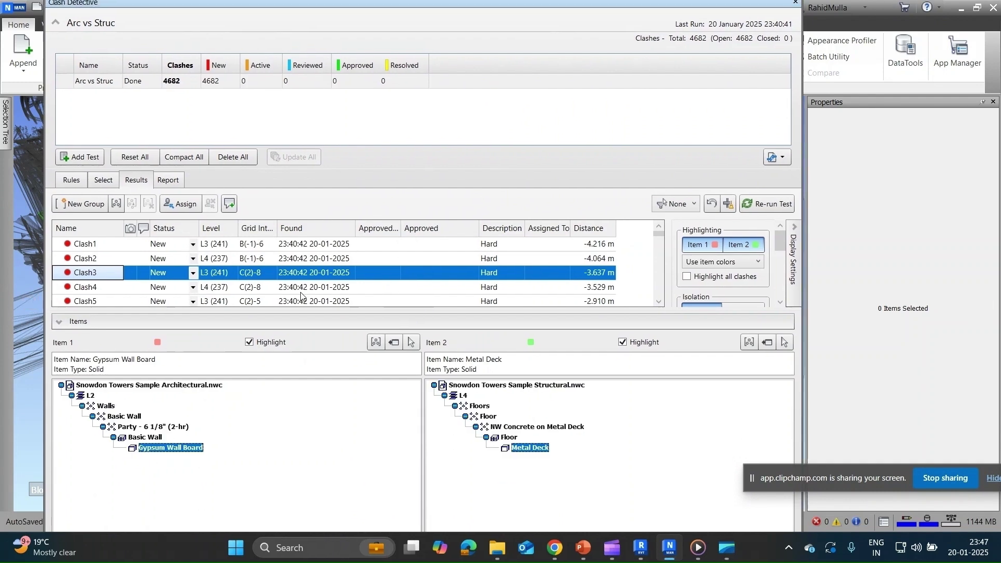
{"action": "left_click", "coordinate": [139, 324]}
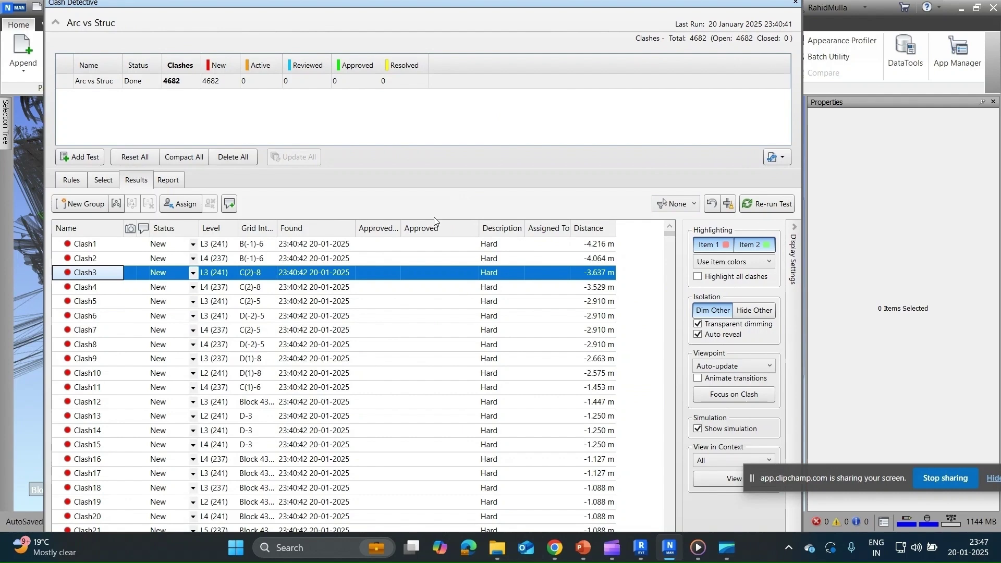
{"action": "left_click_drag", "start_coordinate": [588, 1], "coordinate": [649, 2]}
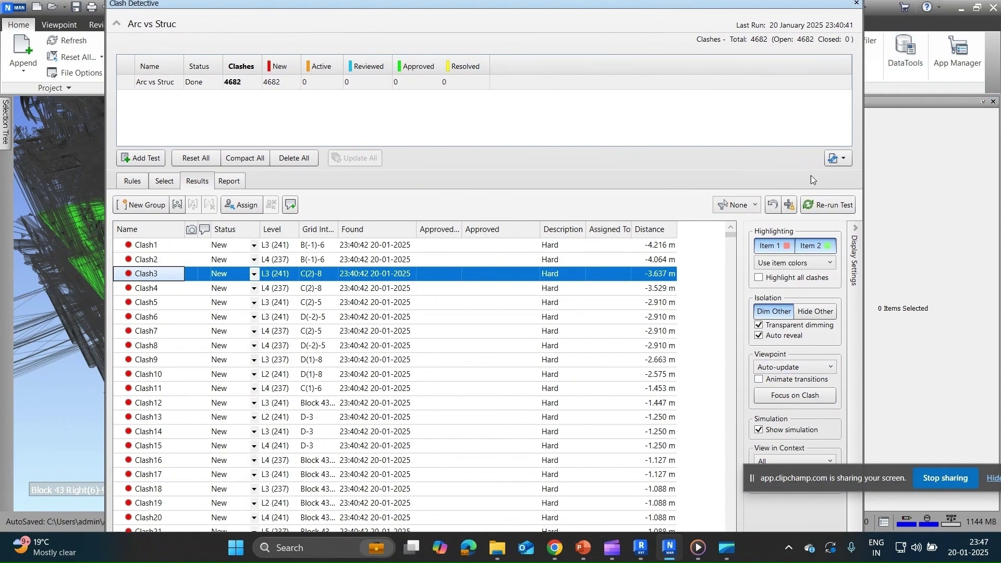
{"action": "left_click", "coordinate": [117, 25]}
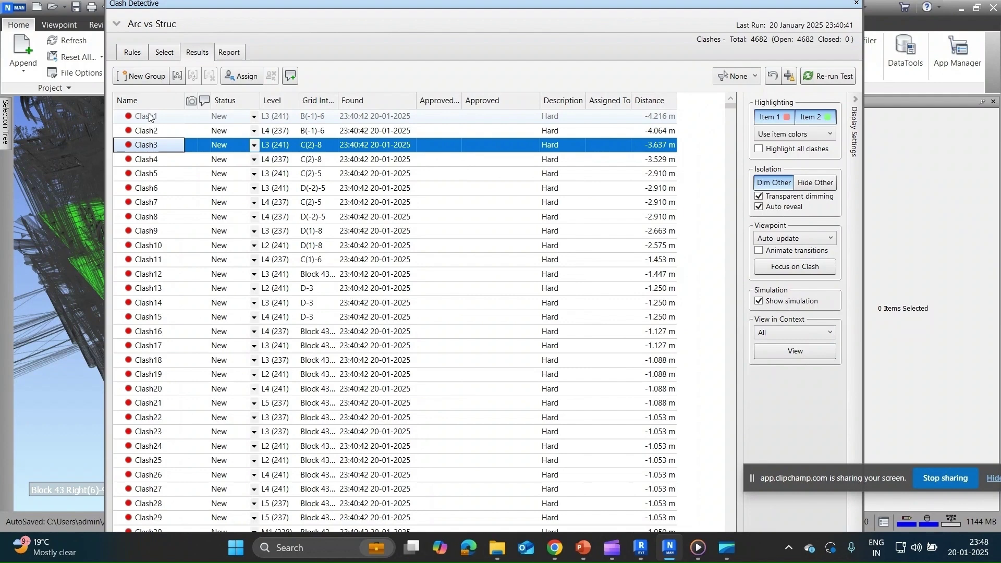
- Reposition and enlarge the Clash Detective window, with the test list expanded and the Items section collapsed
{"action": "left_click_drag", "start_coordinate": [519, 7], "coordinate": [434, 38]}
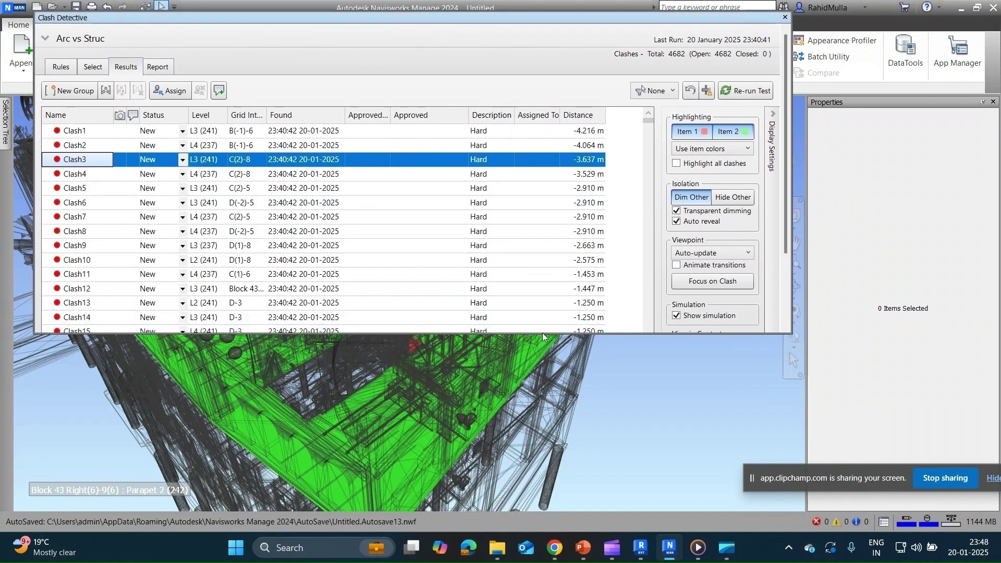
{"action": "left_click", "coordinate": [542, 337]}
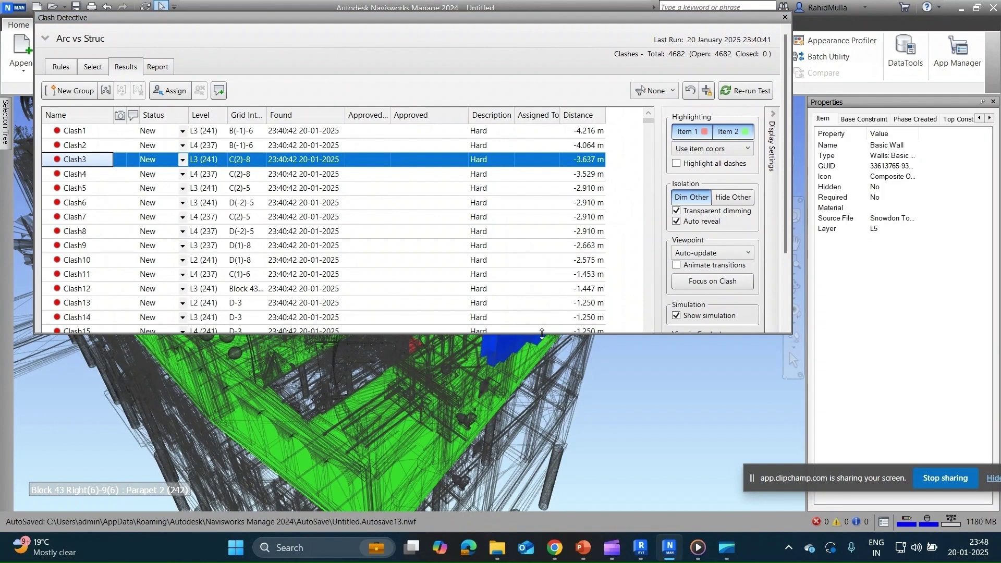
{"action": "left_click_drag", "start_coordinate": [541, 333], "coordinate": [553, 507]}
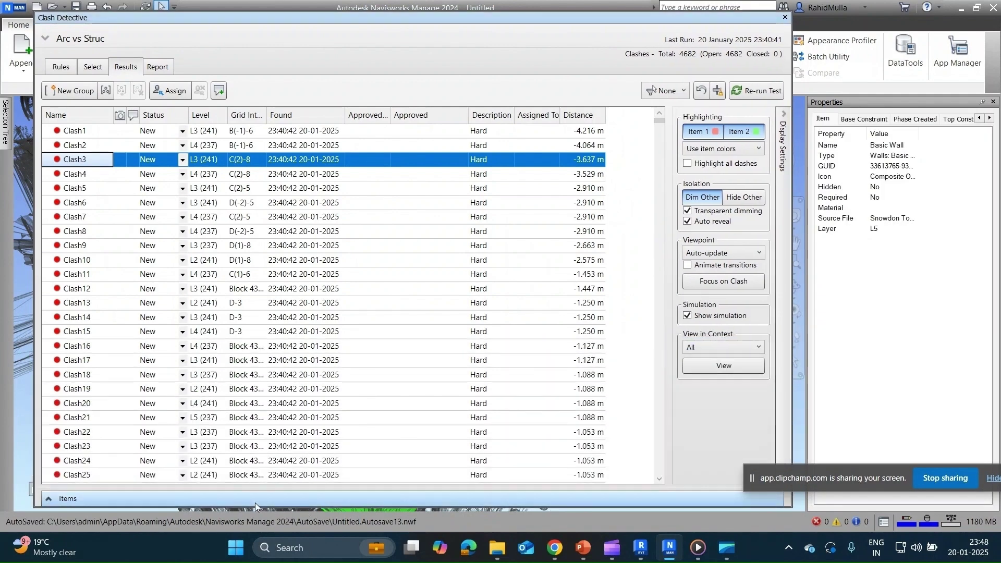
{"action": "left_click", "coordinate": [252, 500]}
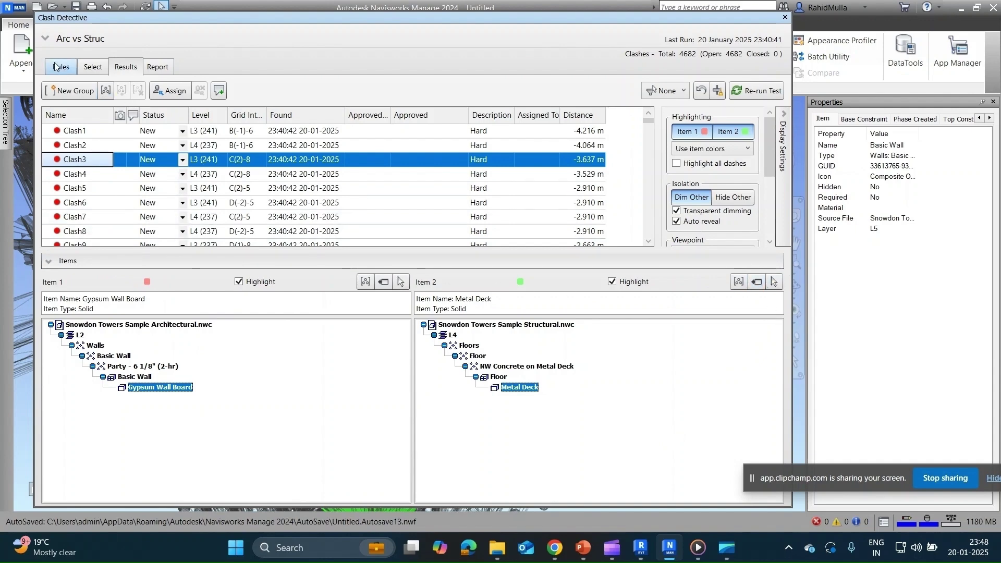
{"action": "left_click", "coordinate": [45, 39]}
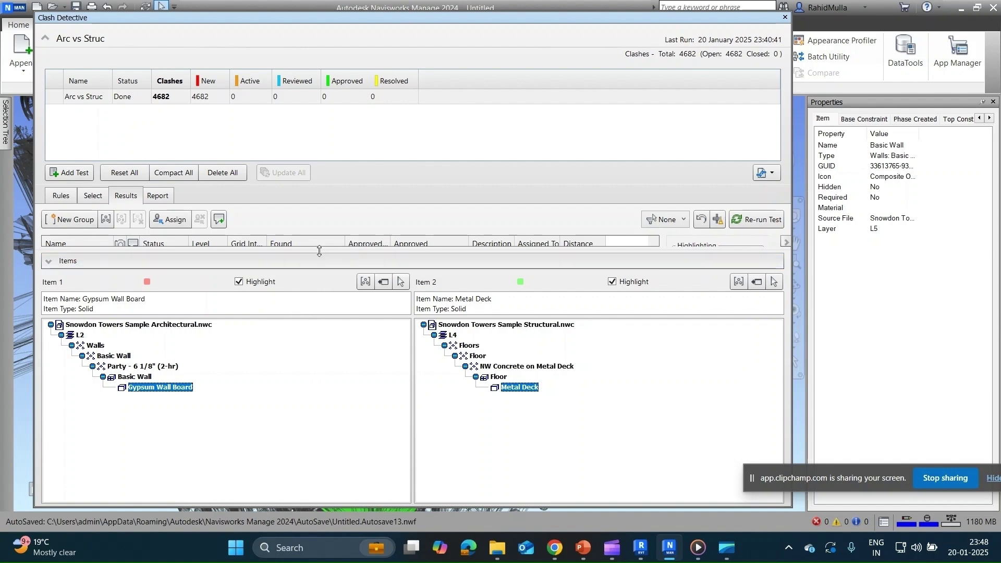
{"action": "left_click", "coordinate": [49, 261]}
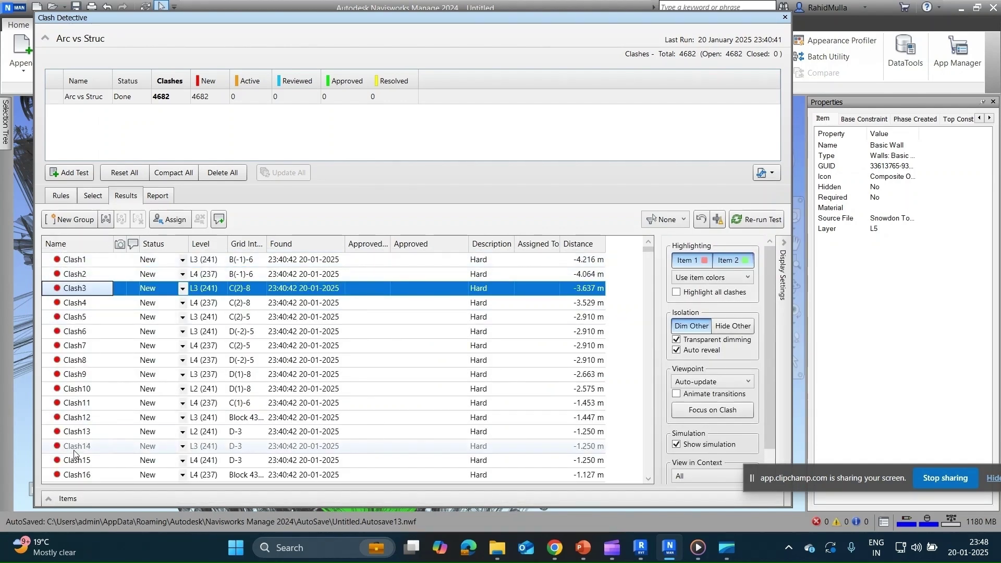
- Choose HTML as the format of the Arc vs Struc clash report
{"action": "left_click", "coordinate": [159, 197]}
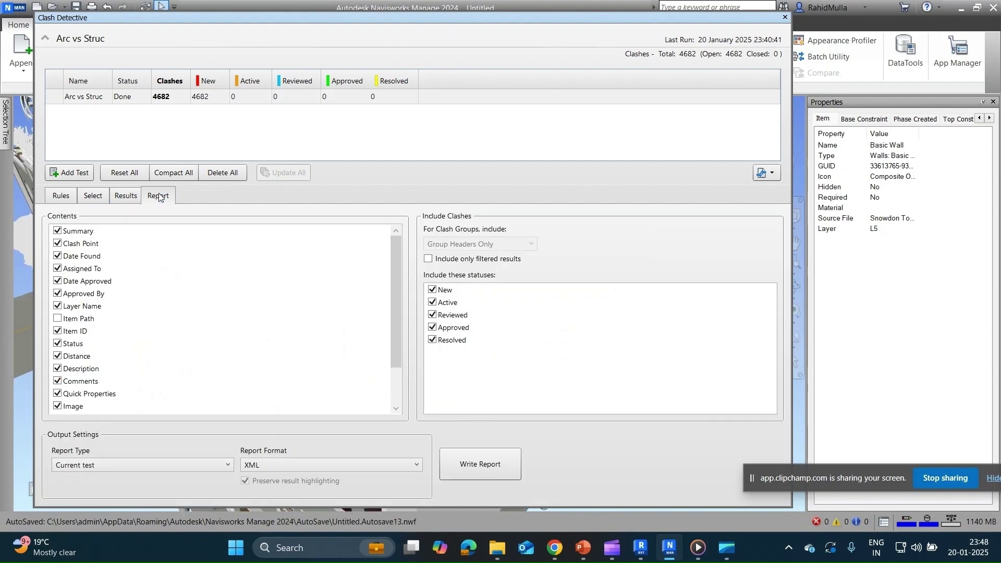
{"action": "left_click", "coordinate": [302, 465]}
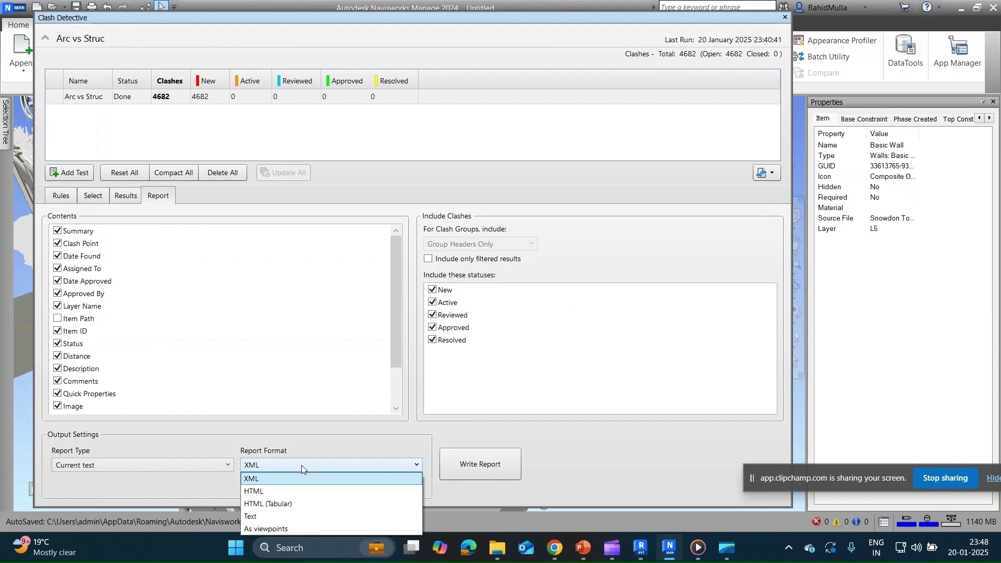
{"action": "left_click", "coordinate": [287, 491]}
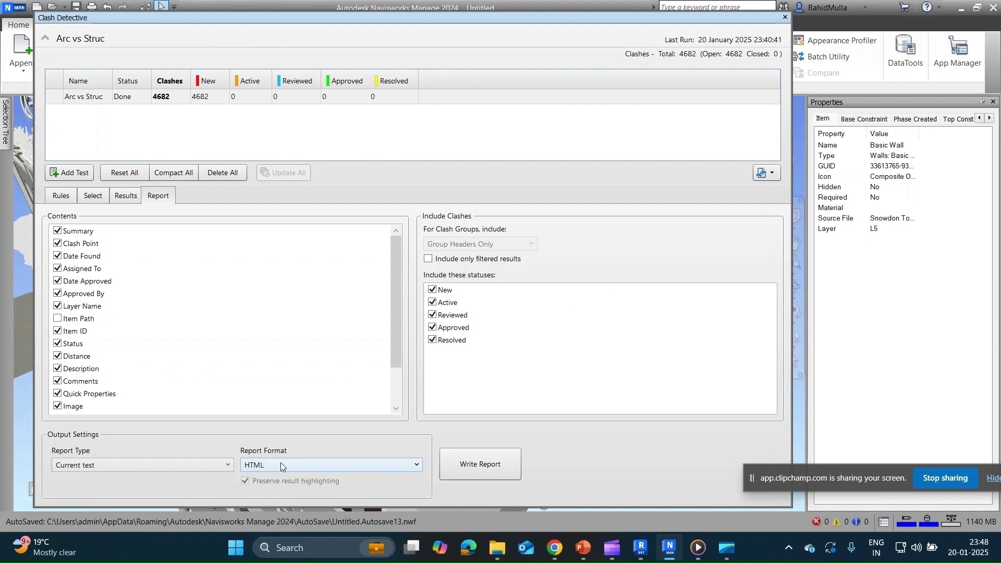
{"action": "left_click", "coordinate": [282, 464]}
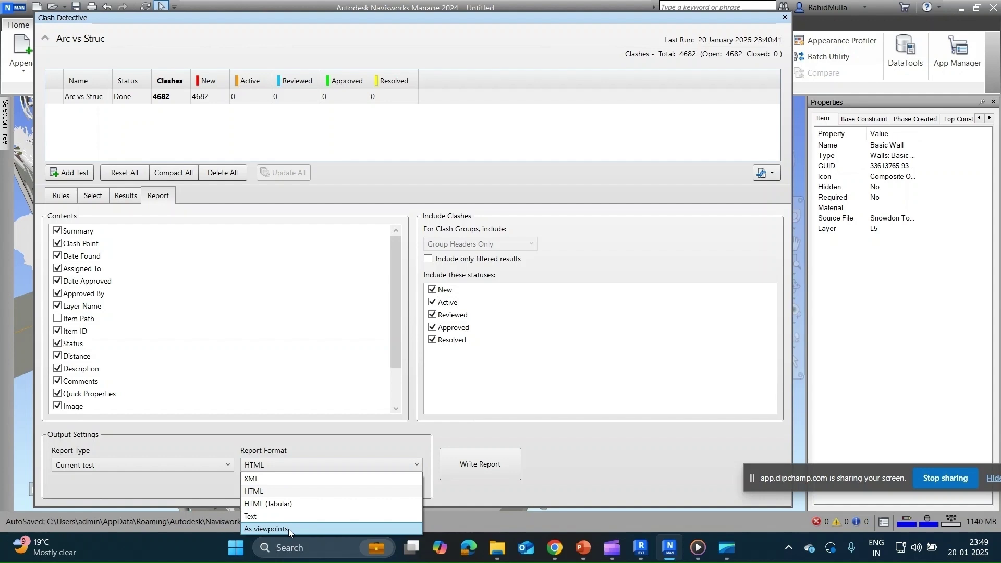
{"action": "left_click", "coordinate": [274, 491]}
- Write the clash report for the current test and save it as Arc vs Struc in the Downloads folder
{"action": "left_click", "coordinate": [188, 466]}
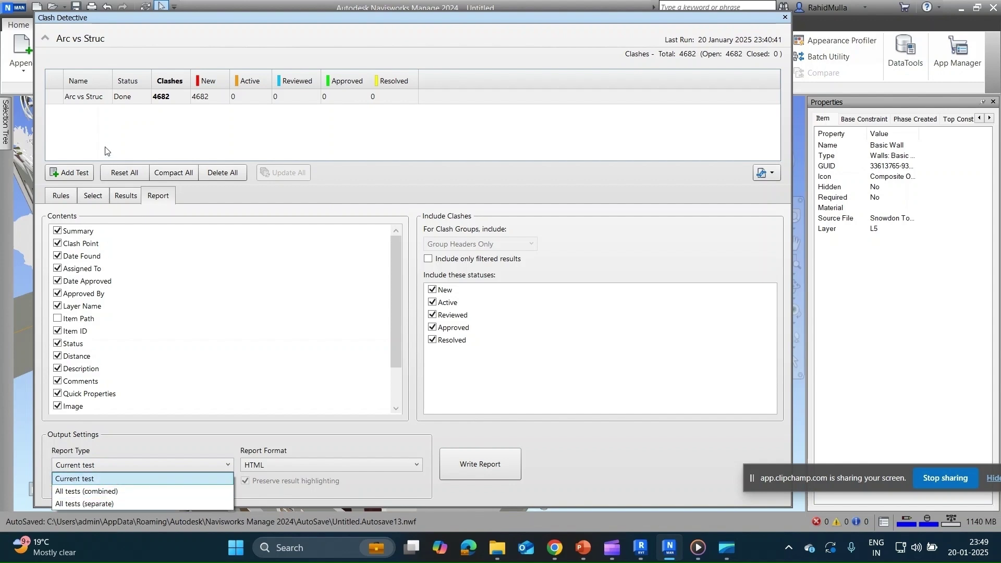
{"action": "left_click", "coordinate": [96, 479]}
{"action": "left_click", "coordinate": [481, 465]}
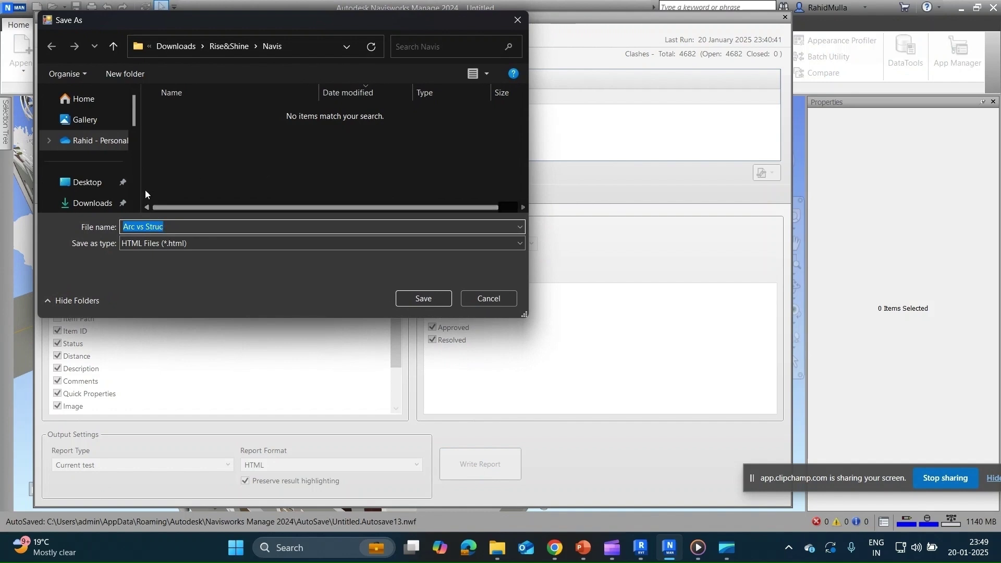
{"action": "left_click", "coordinate": [87, 202]}
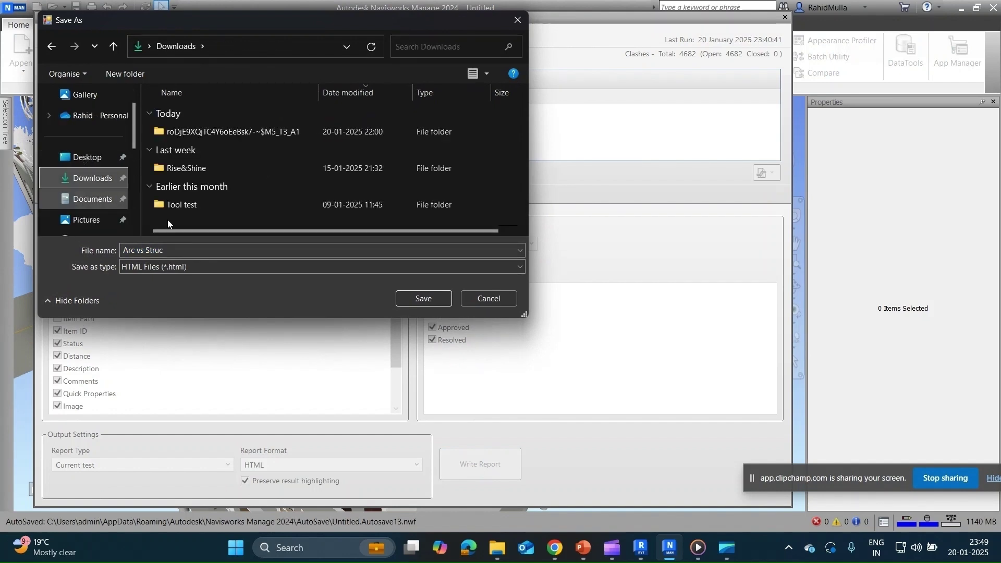
{"action": "left_click", "coordinate": [424, 299]}
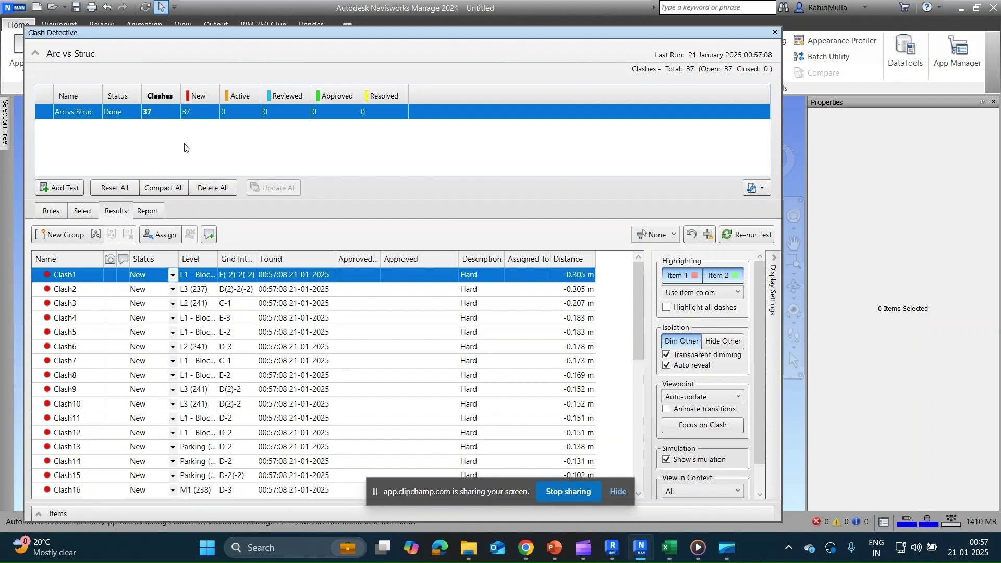
- Set up the Arc vs Struc clash report in HTML (Tabular) format for the current test only
{"action": "left_click", "coordinate": [161, 212]}
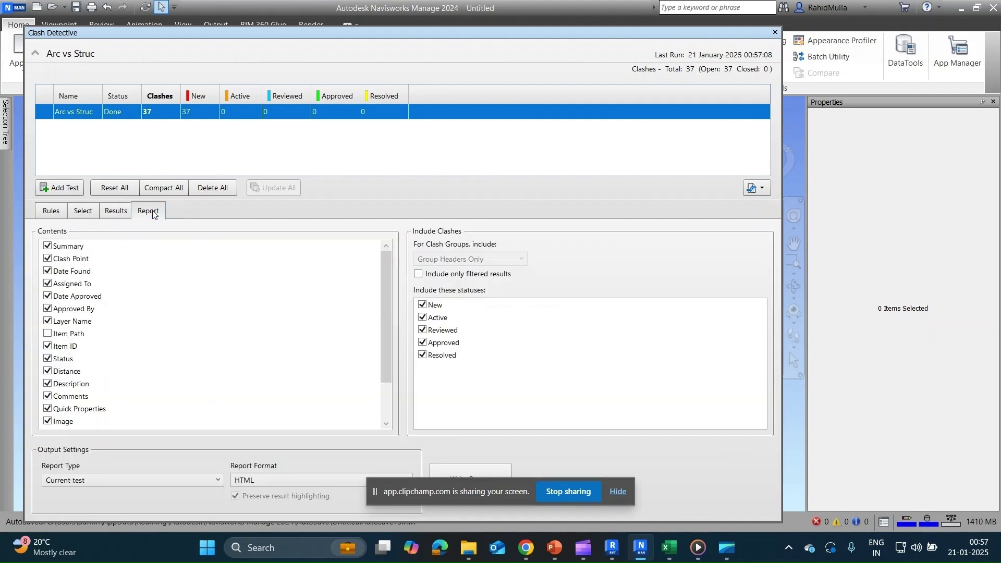
{"action": "left_click_drag", "start_coordinate": [414, 495], "coordinate": [627, 379]}
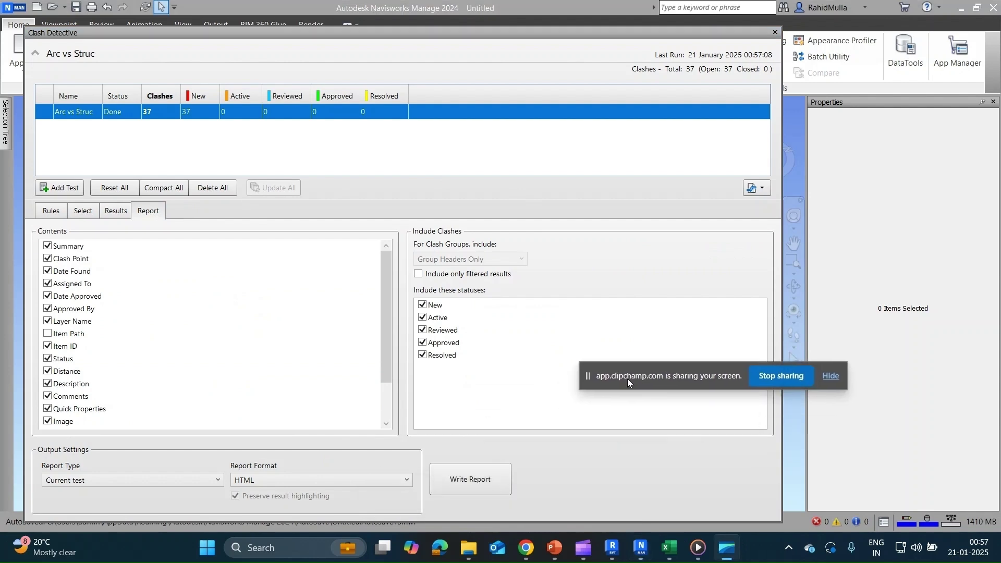
{"action": "left_click", "coordinate": [294, 479]}
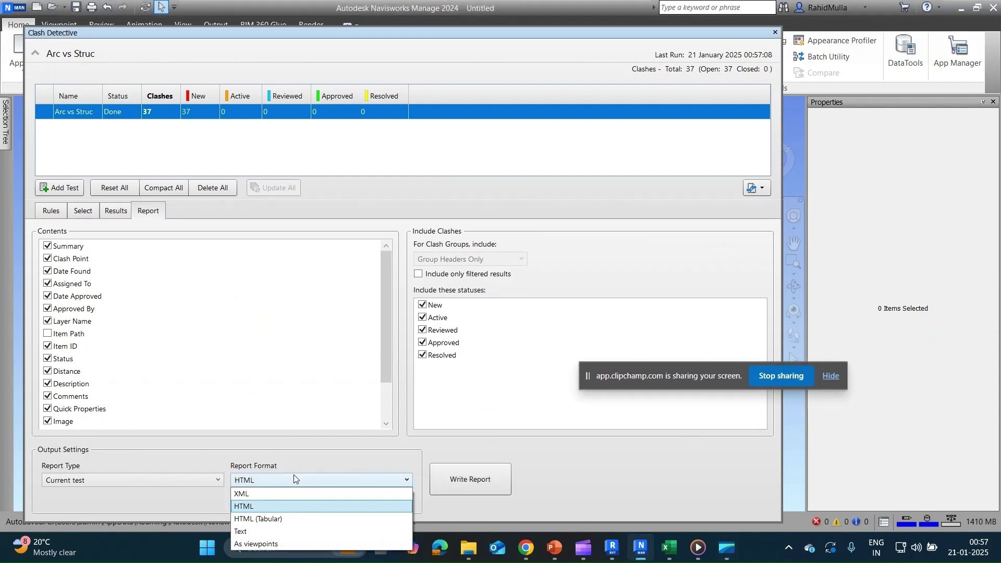
{"action": "left_click", "coordinate": [272, 517]}
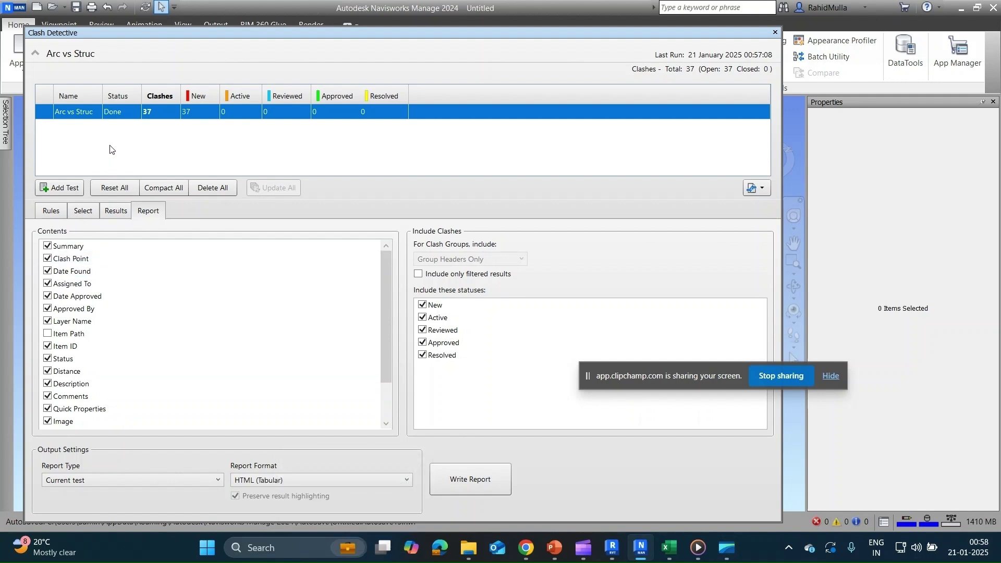
{"action": "left_click", "coordinate": [110, 481]}
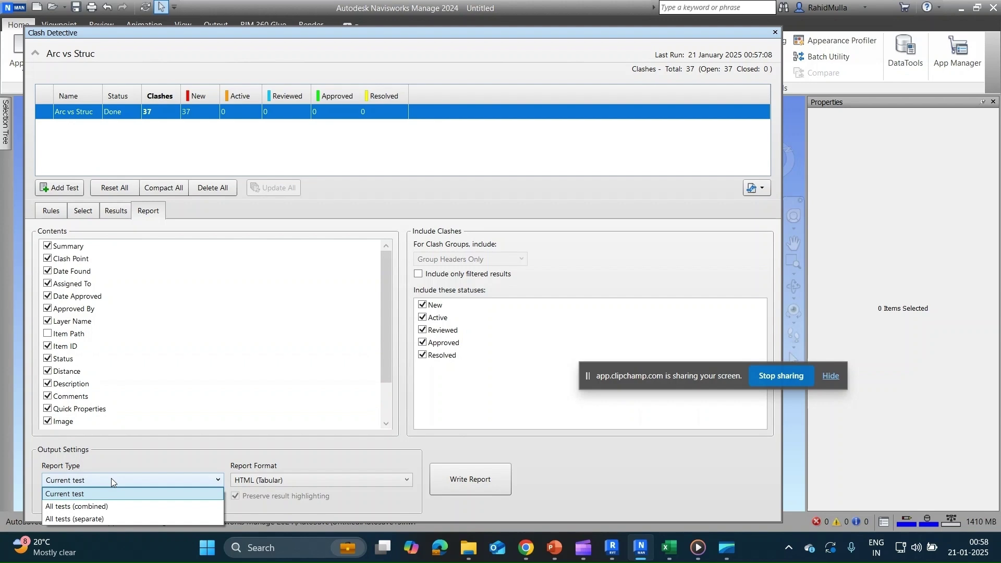
{"action": "left_click", "coordinate": [100, 494]}
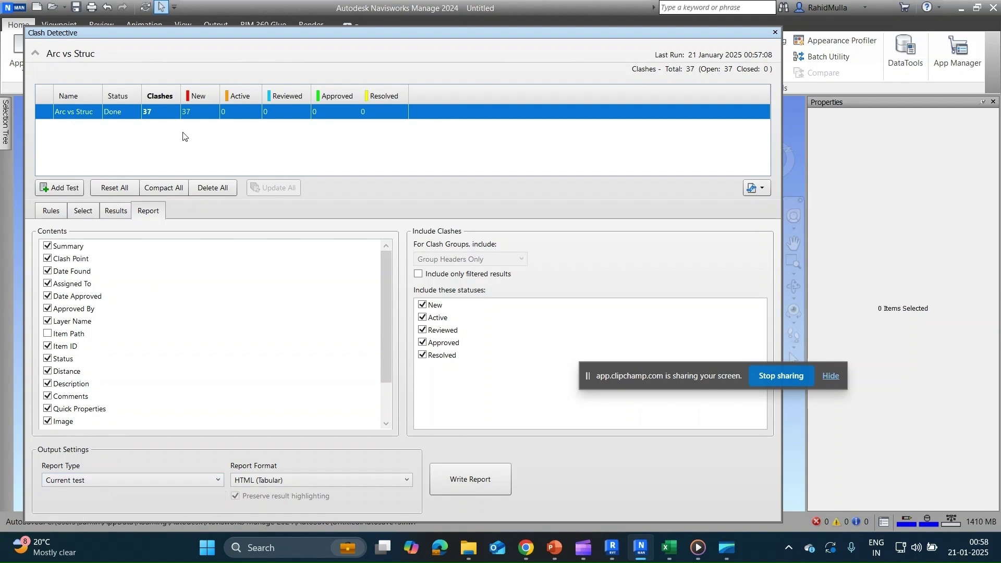
- Write the tabular clash report as Arc vs Struc into Downloads and open that folder in File Explorer
{"action": "left_click", "coordinate": [478, 480]}
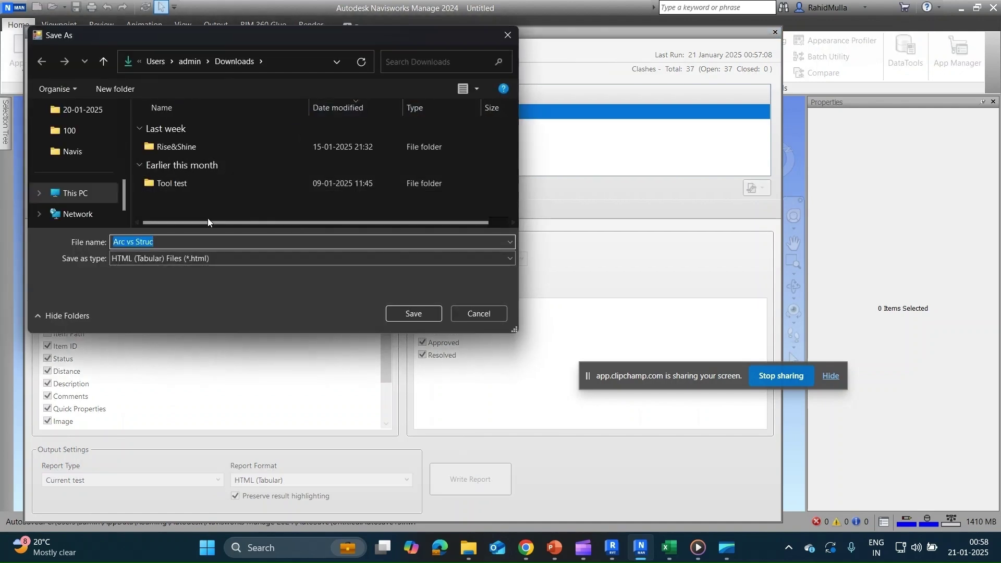
{"action": "left_click", "coordinate": [411, 313]}
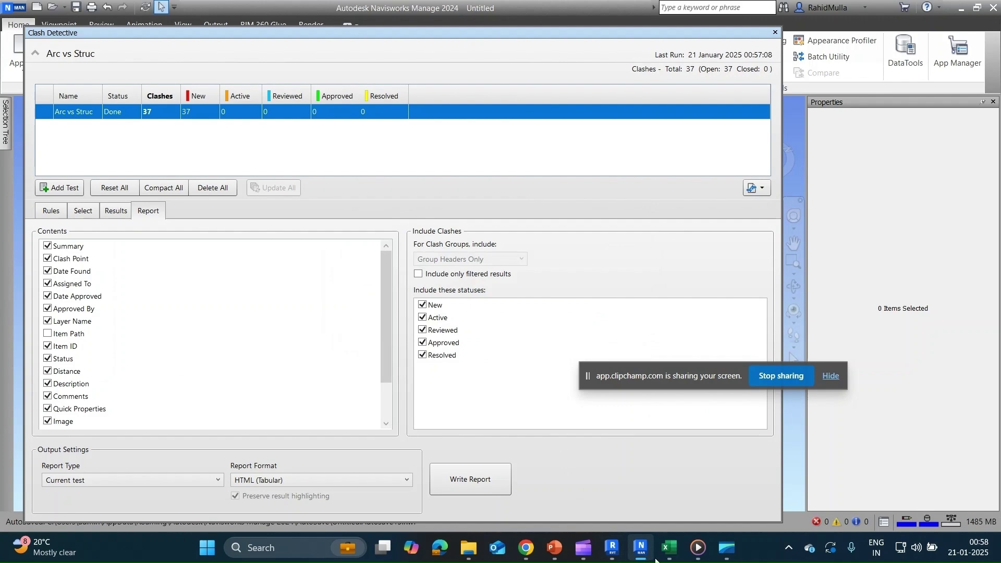
{"action": "left_click", "coordinate": [469, 548]}
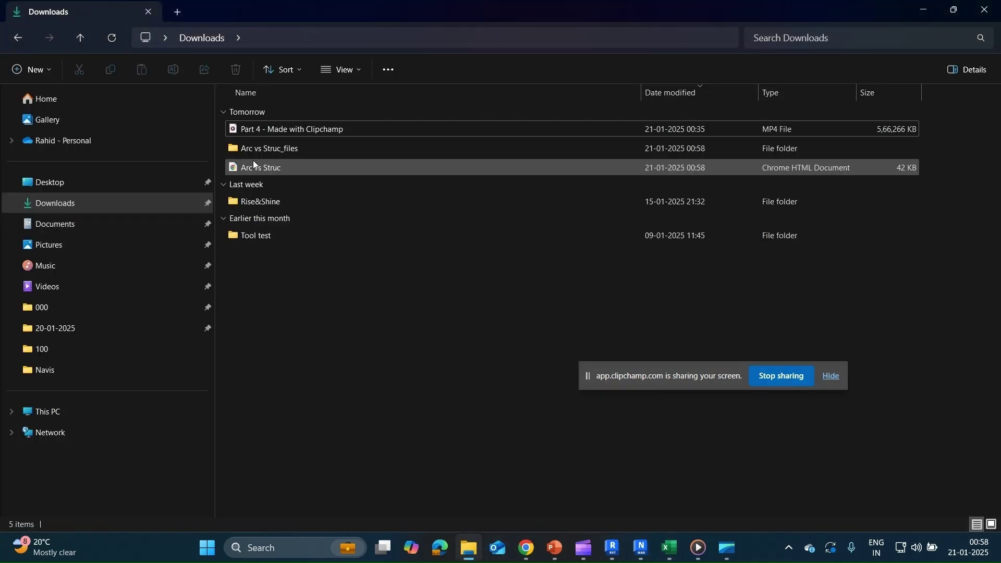
- Open the tabular Arc vs Struc HTML report from Downloads and look through its clash table
{"action": "double_click", "coordinate": [275, 167]}
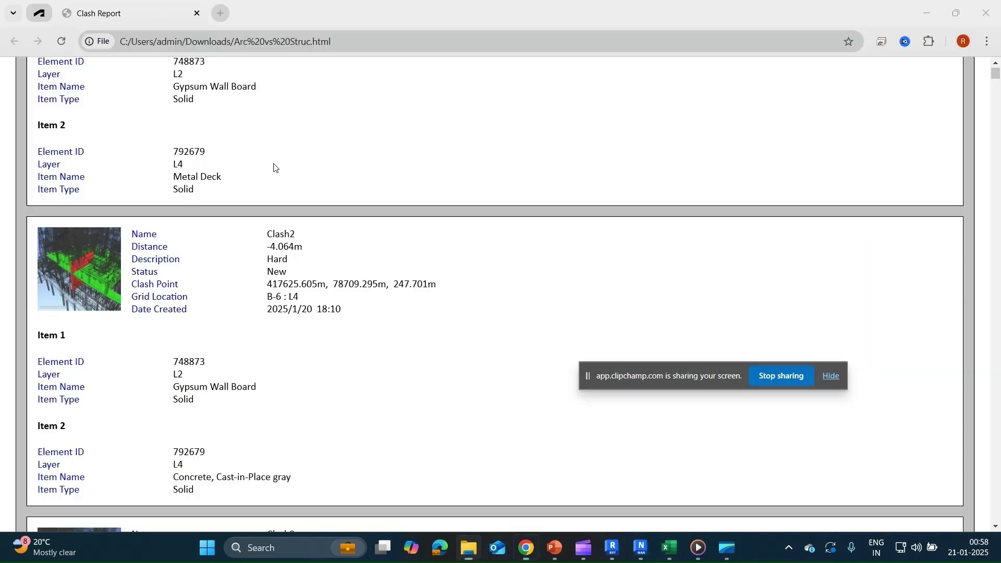
{"action": "scroll", "coordinate": [290, 240], "scroll_direction": "down", "scroll_amount": 3}
{"action": "scroll", "coordinate": [291, 240], "scroll_direction": "down", "scroll_amount": 2}
{"action": "scroll", "coordinate": [292, 240], "scroll_direction": "up", "scroll_amount": 5}
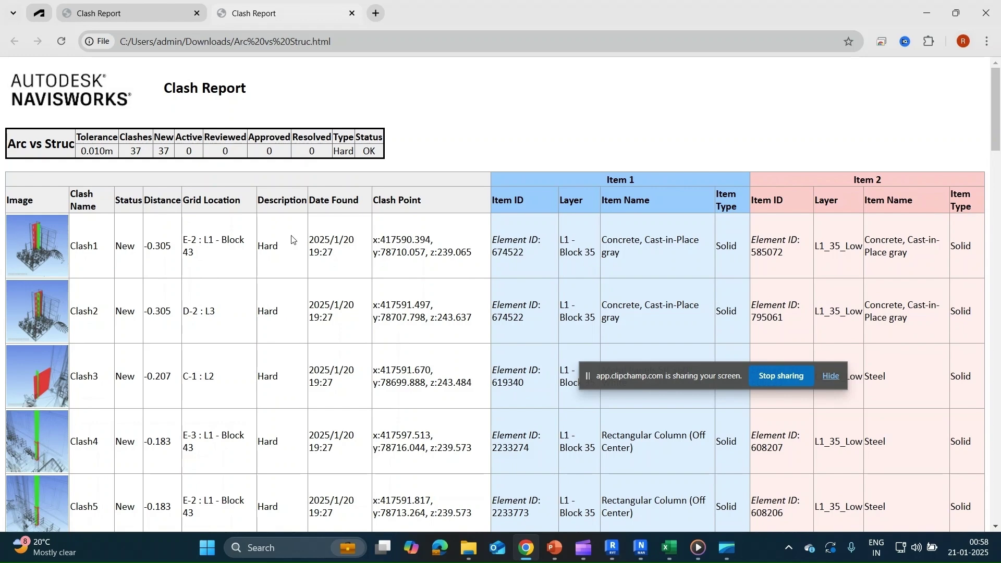
- Switch to Excel, open the Arc vs Struc report from Downloads in it, maximize the workbook and look through the clash rows
{"action": "left_click", "coordinate": [671, 549]}
{"action": "double_click", "coordinate": [753, 17]}
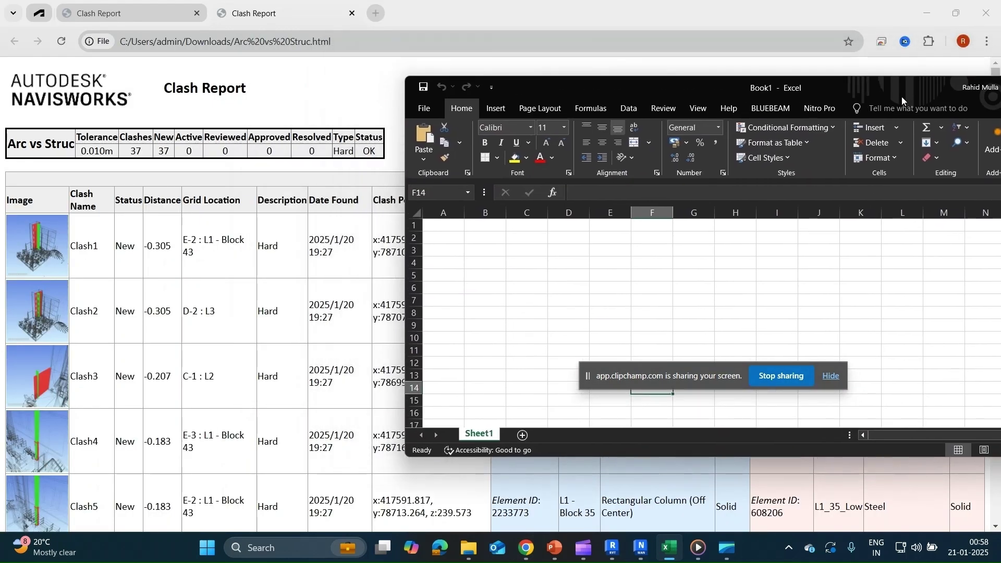
{"action": "left_click", "coordinate": [469, 549]}
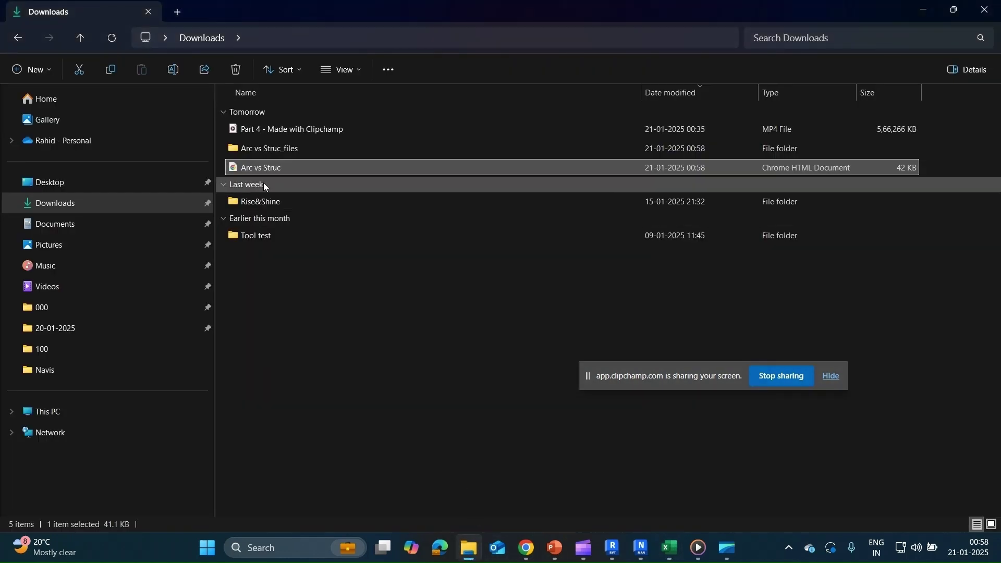
{"action": "left_click_drag", "start_coordinate": [264, 170], "coordinate": [509, 309]}
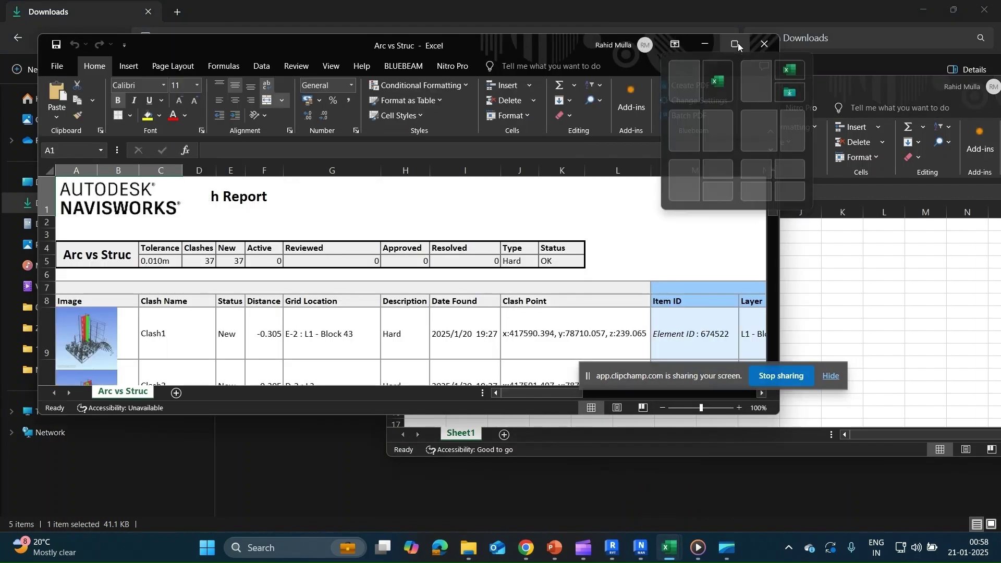
{"action": "left_click", "coordinate": [736, 45]}
{"action": "scroll", "coordinate": [481, 292], "scroll_direction": "down", "scroll_amount": 10}
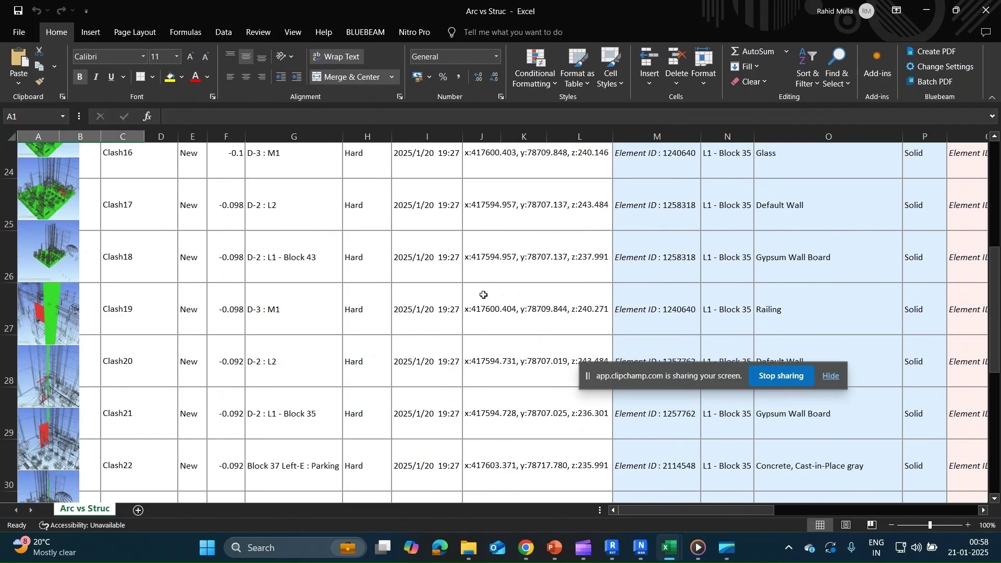
{"action": "scroll", "coordinate": [485, 294], "scroll_direction": "up", "scroll_amount": 10}
- Fill the Clash1 name cell with yellow
{"action": "left_click", "coordinate": [130, 304]}
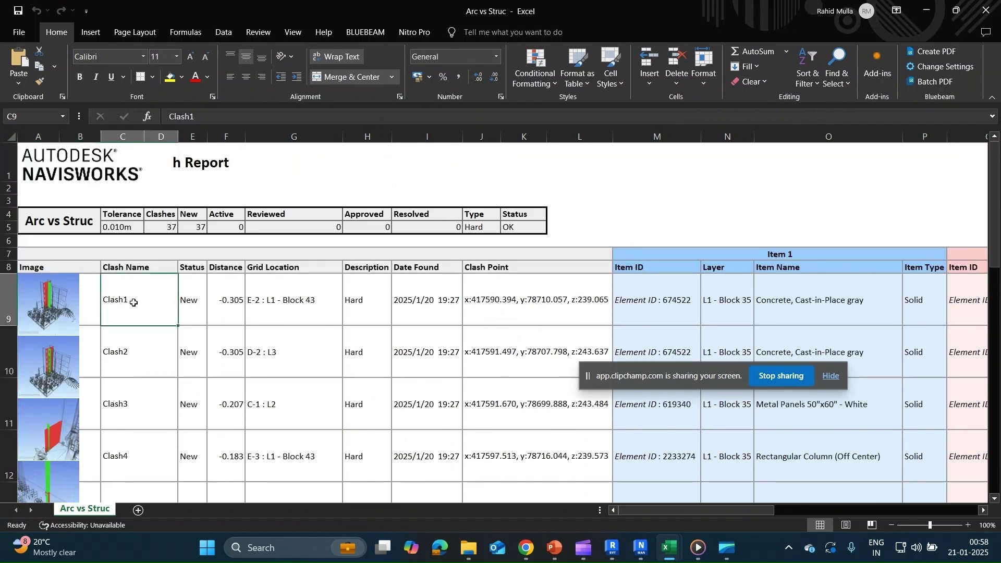
{"action": "left_click", "coordinate": [171, 77]}
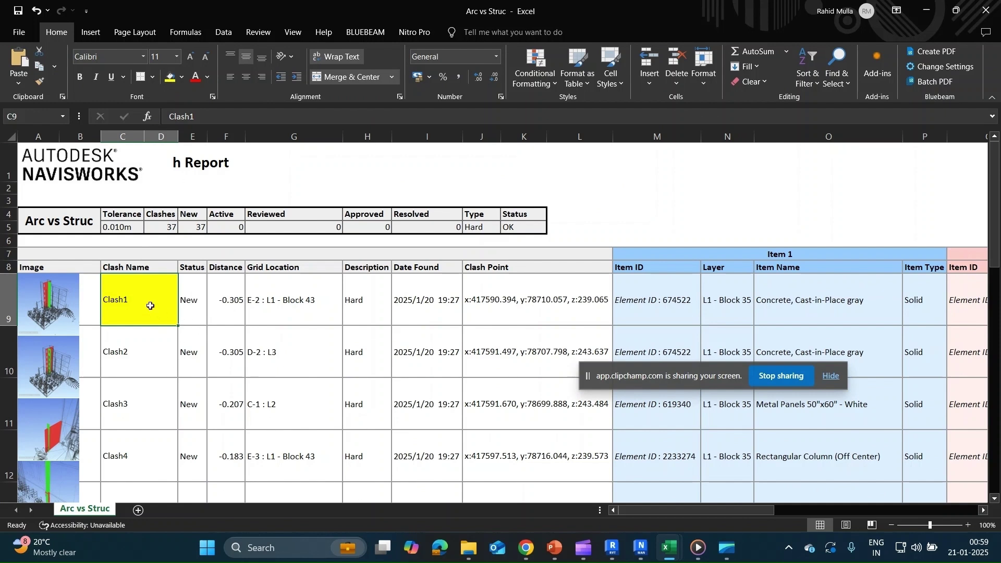
{"action": "left_click_drag", "start_coordinate": [167, 305], "coordinate": [586, 297]}
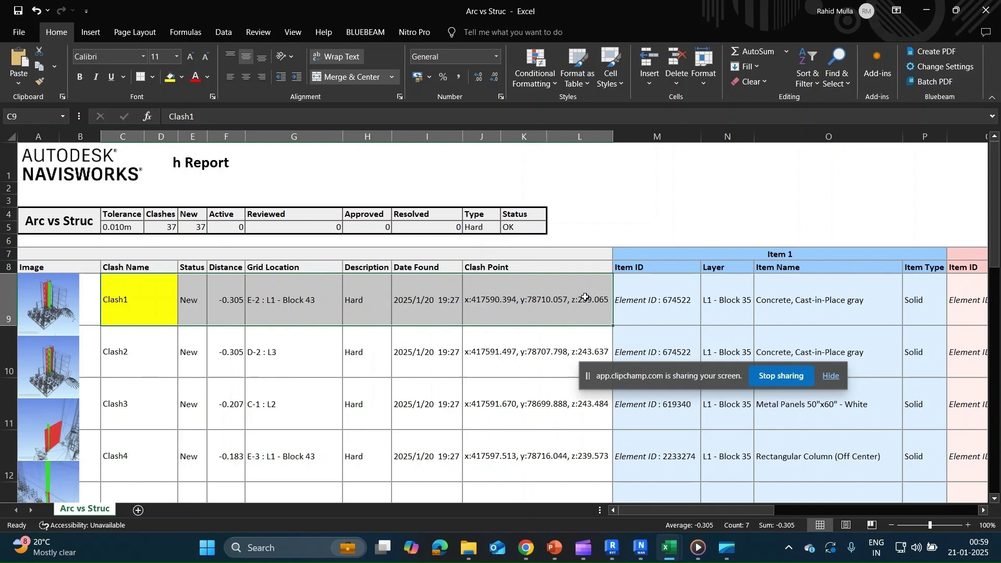
- Fill the Clash2 row from Clash Name through Clash Point with green
{"action": "left_click_drag", "start_coordinate": [126, 353], "coordinate": [558, 356]}
{"action": "left_click", "coordinate": [182, 77]}
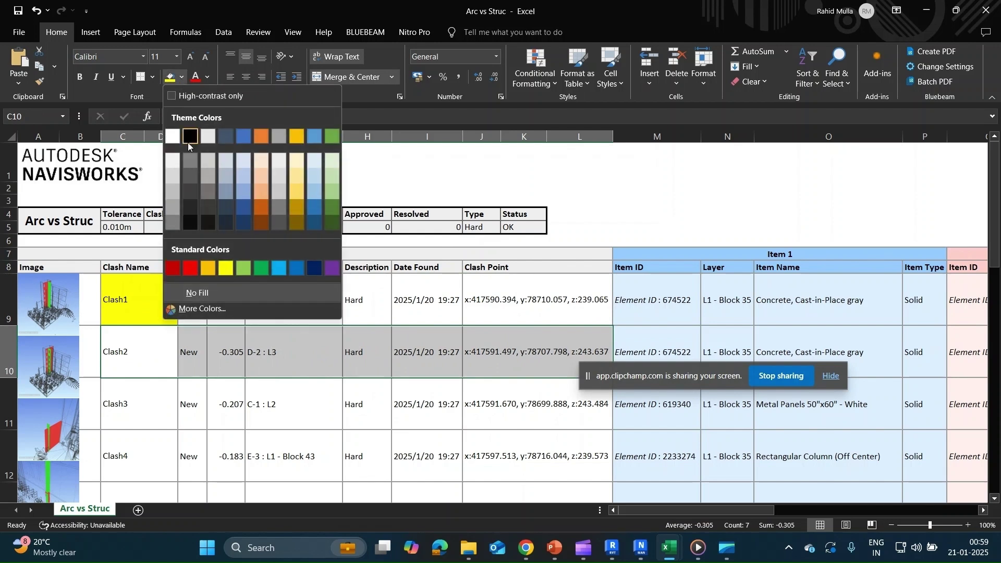
{"action": "left_click", "coordinate": [332, 136]}
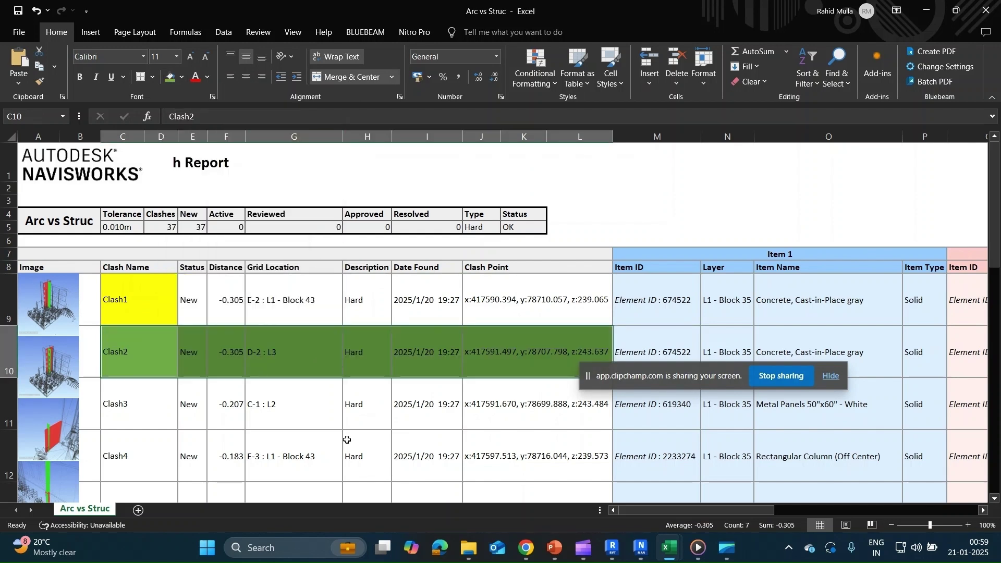
{"action": "left_click", "coordinate": [345, 444]}
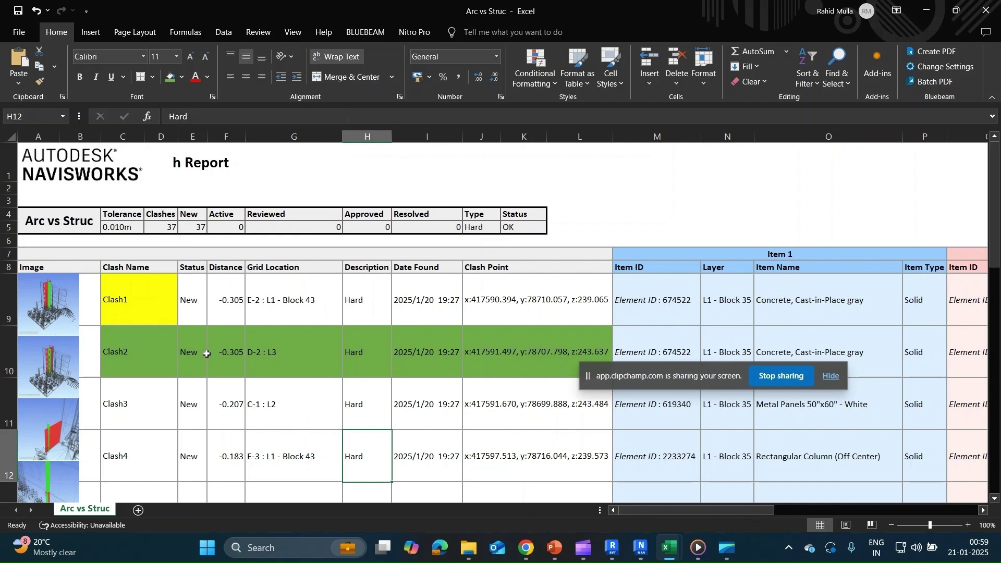
- Look through the remaining clash rows and their images in the Arc vs Struc sheet
{"action": "scroll", "coordinate": [207, 354], "scroll_direction": "down", "scroll_amount": 4}
{"action": "scroll", "coordinate": [207, 355], "scroll_direction": "down", "scroll_amount": 12}
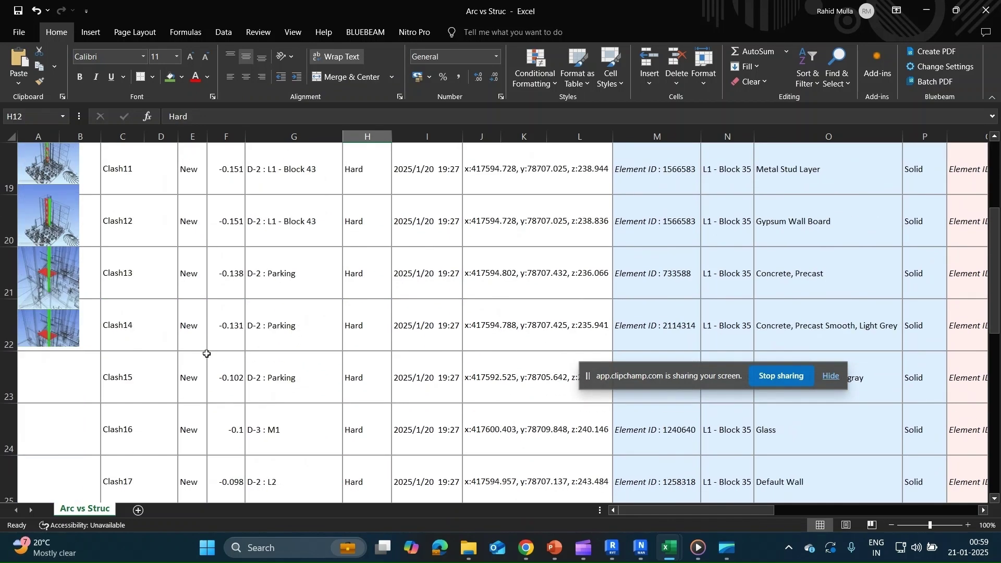
{"action": "scroll", "coordinate": [206, 354], "scroll_direction": "up", "scroll_amount": 7}
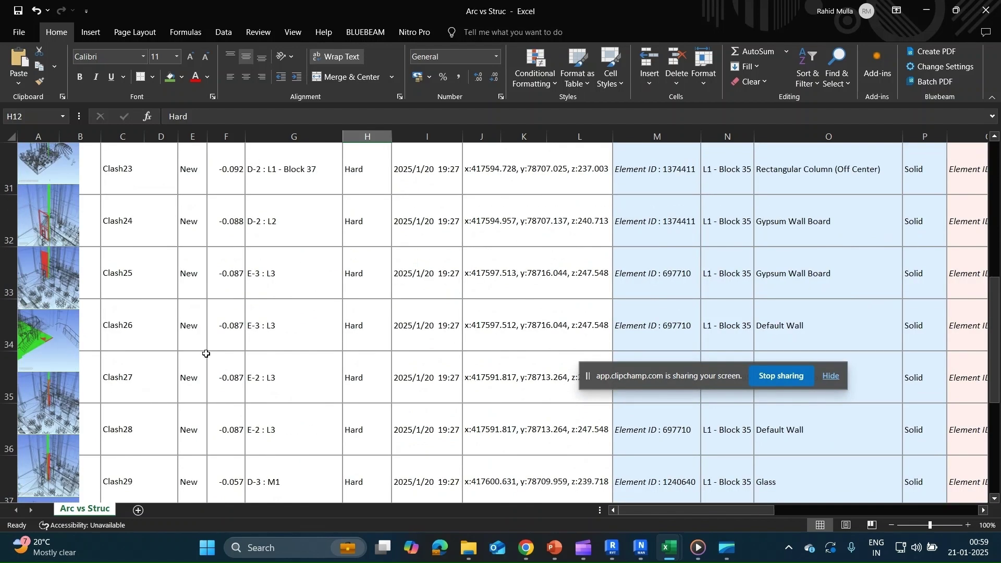
{"action": "scroll", "coordinate": [206, 354], "scroll_direction": "up", "scroll_amount": 10}
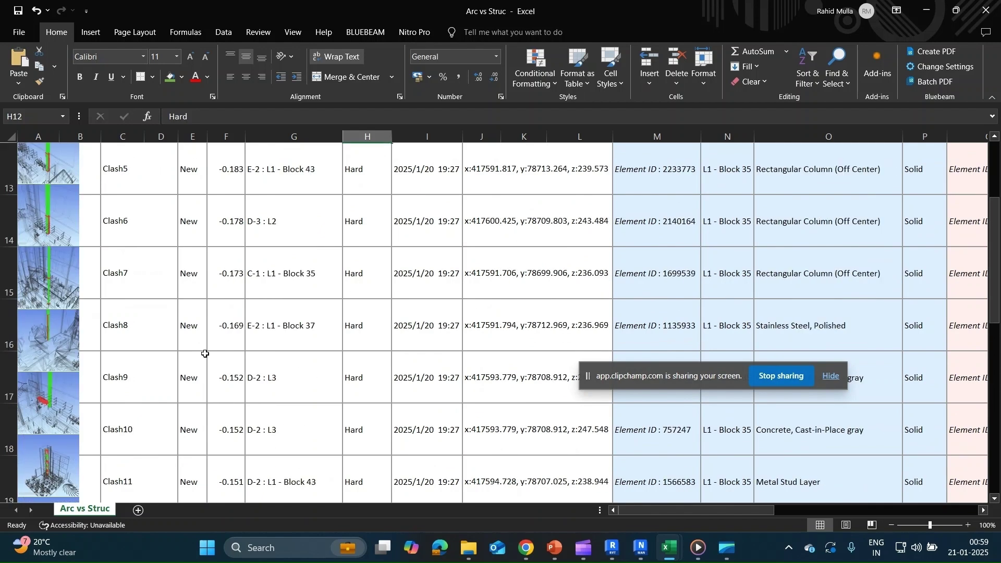